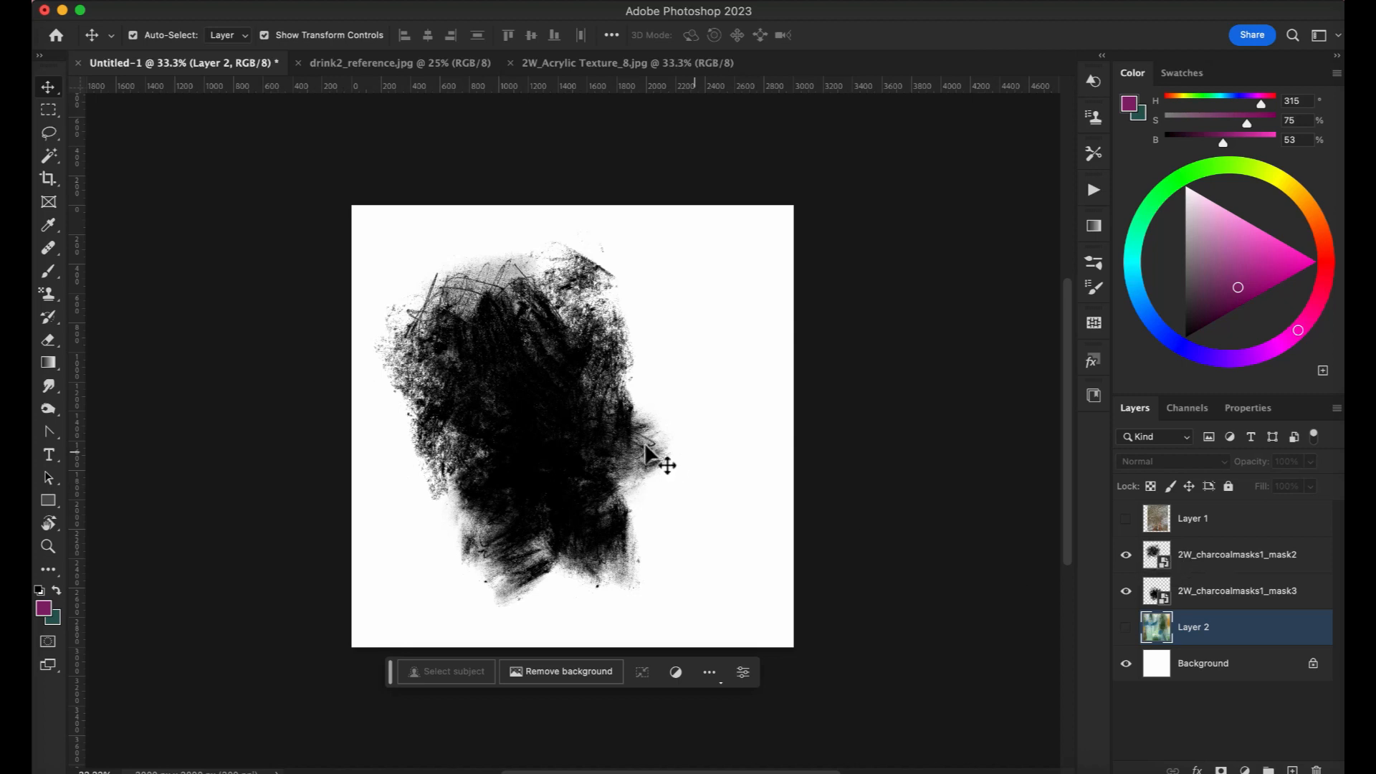
Examine the two charcoal mask layers and preview the beach photo on Layer 1 by toggling its visibility.
{"action": "left_click", "coordinate": [1206, 563]}
{"action": "left_click", "coordinate": [1200, 599]}
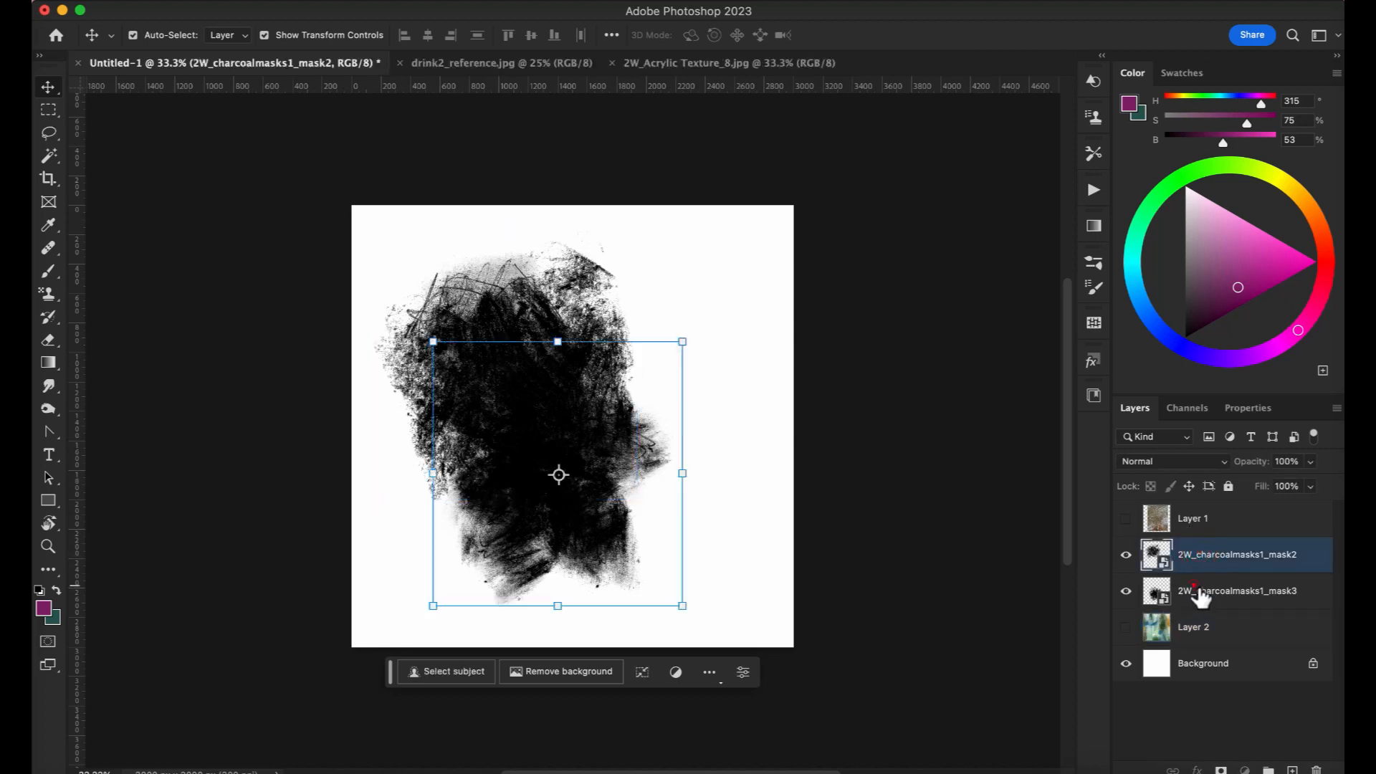
{"action": "left_click", "coordinate": [1191, 557]}
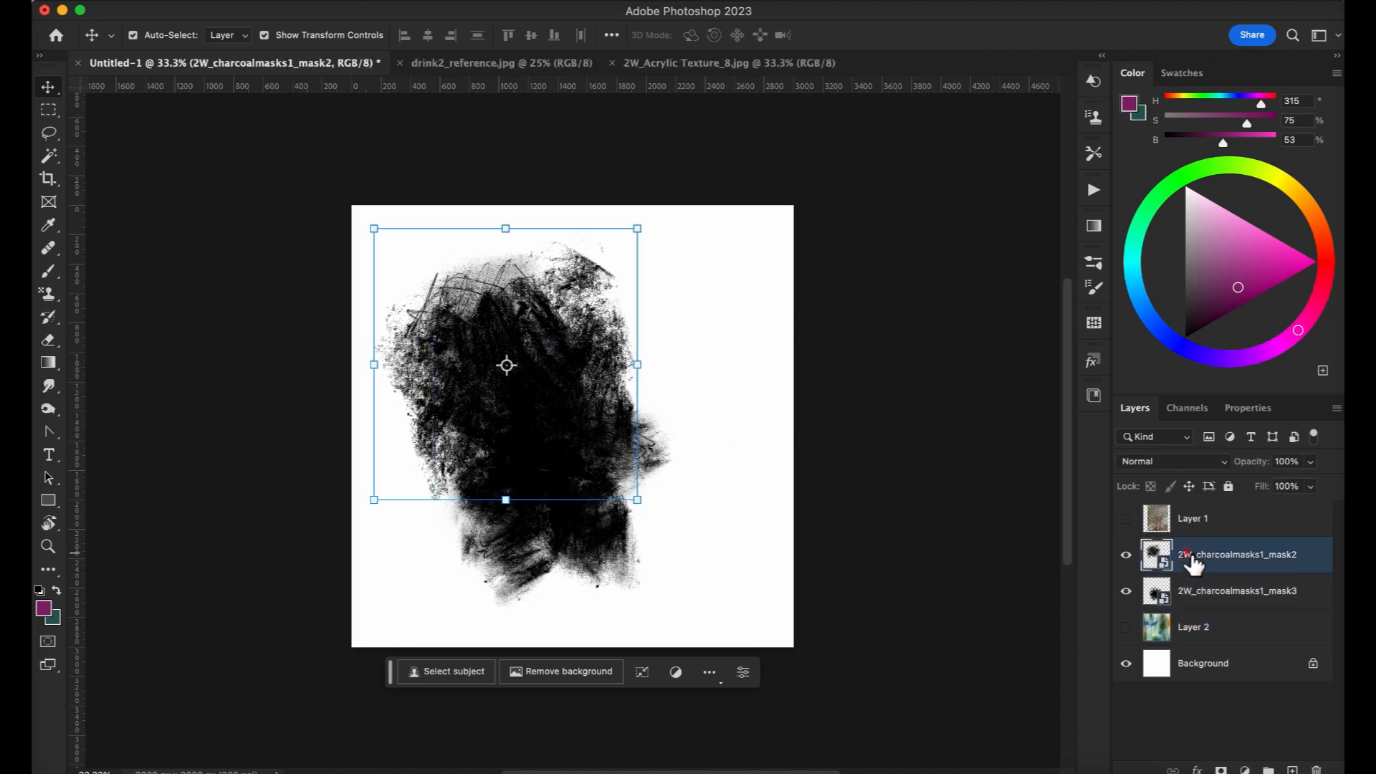
{"action": "left_click", "coordinate": [1202, 597]}
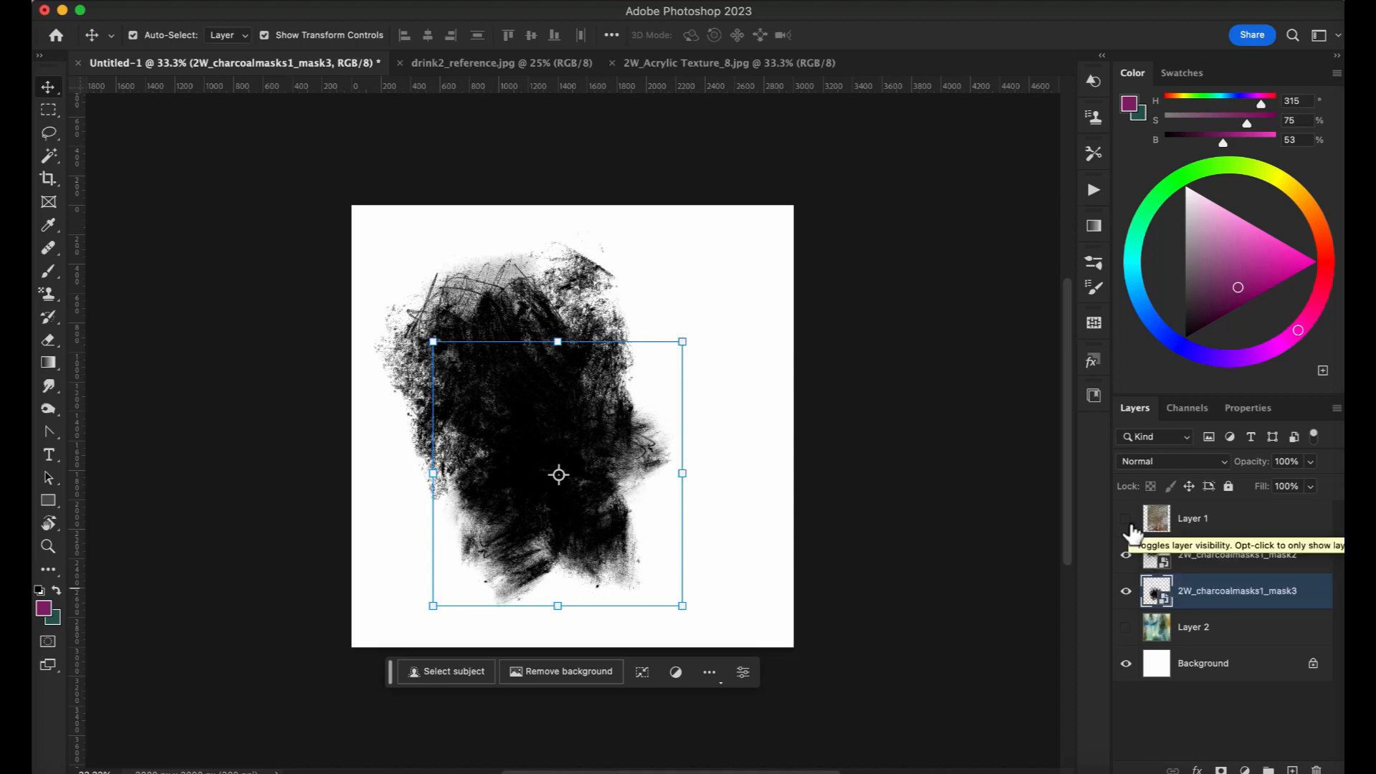
{"action": "left_click", "coordinate": [1126, 520]}
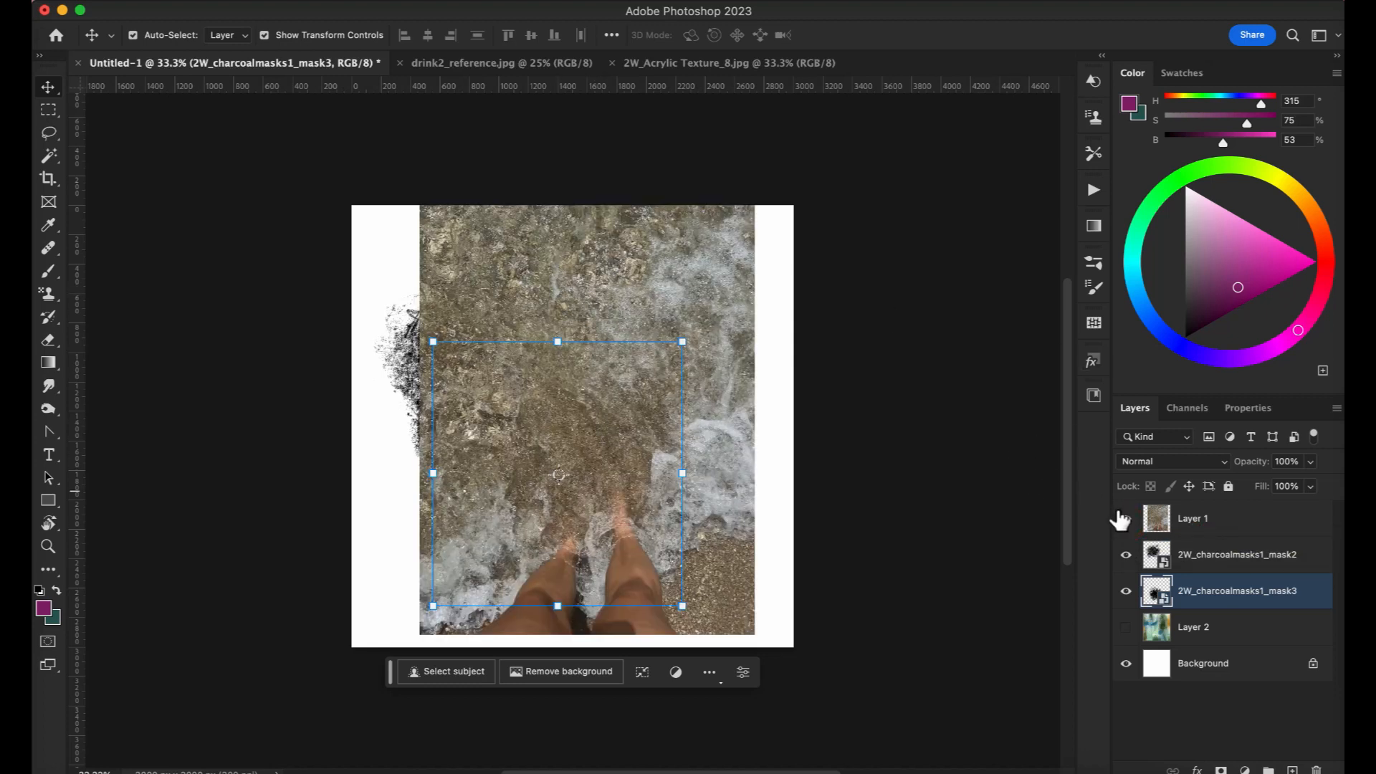
{"action": "left_click", "coordinate": [1124, 519]}
{"action": "left_click", "coordinate": [1217, 554]}
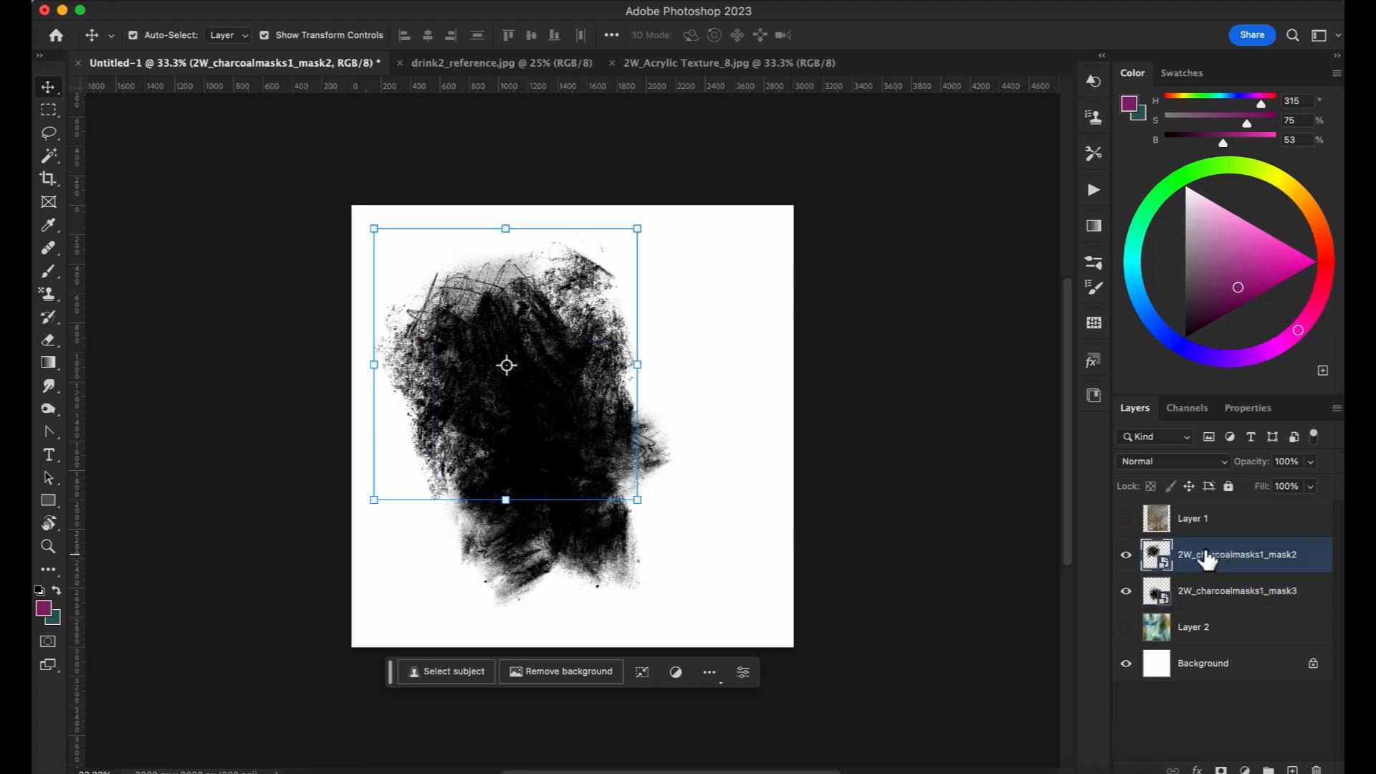
{"action": "left_click", "coordinate": [1163, 528]}
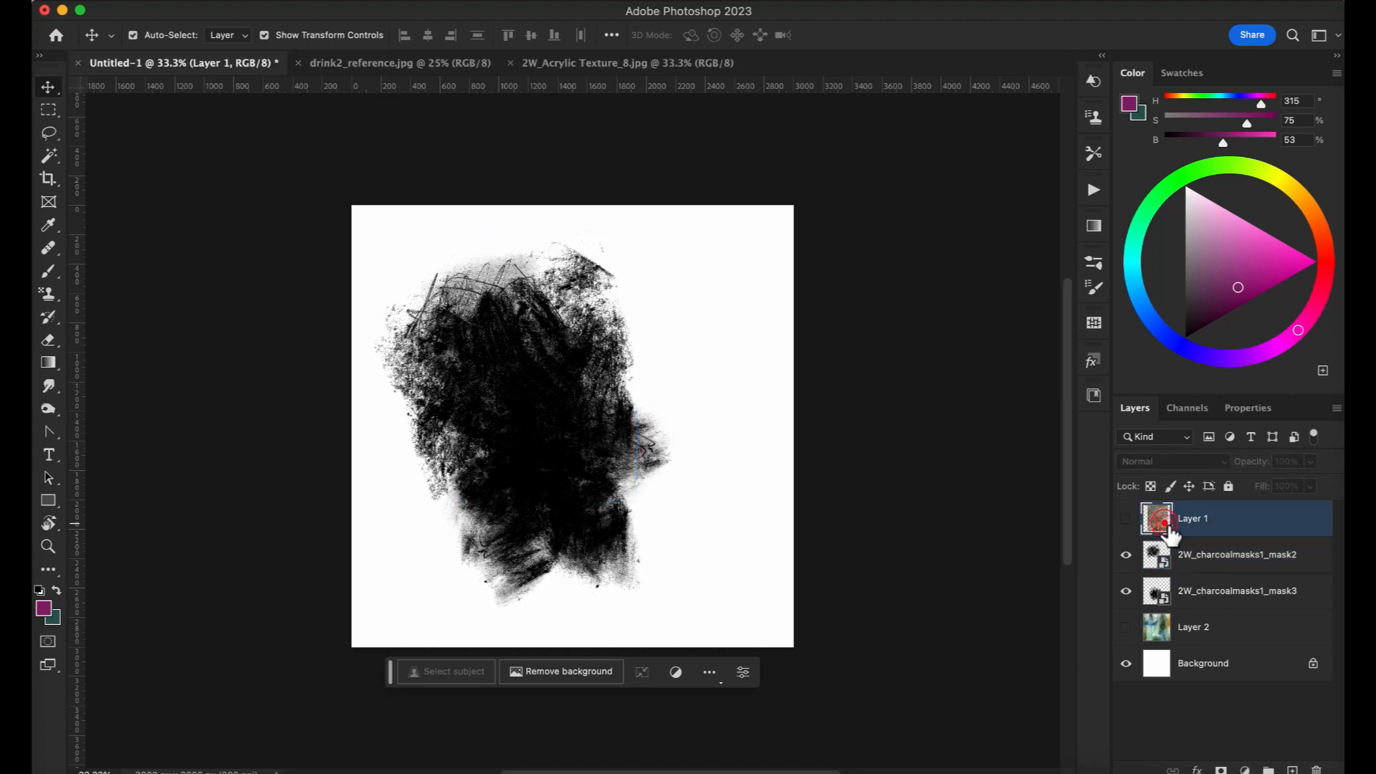
{"action": "left_click", "coordinate": [1125, 521]}
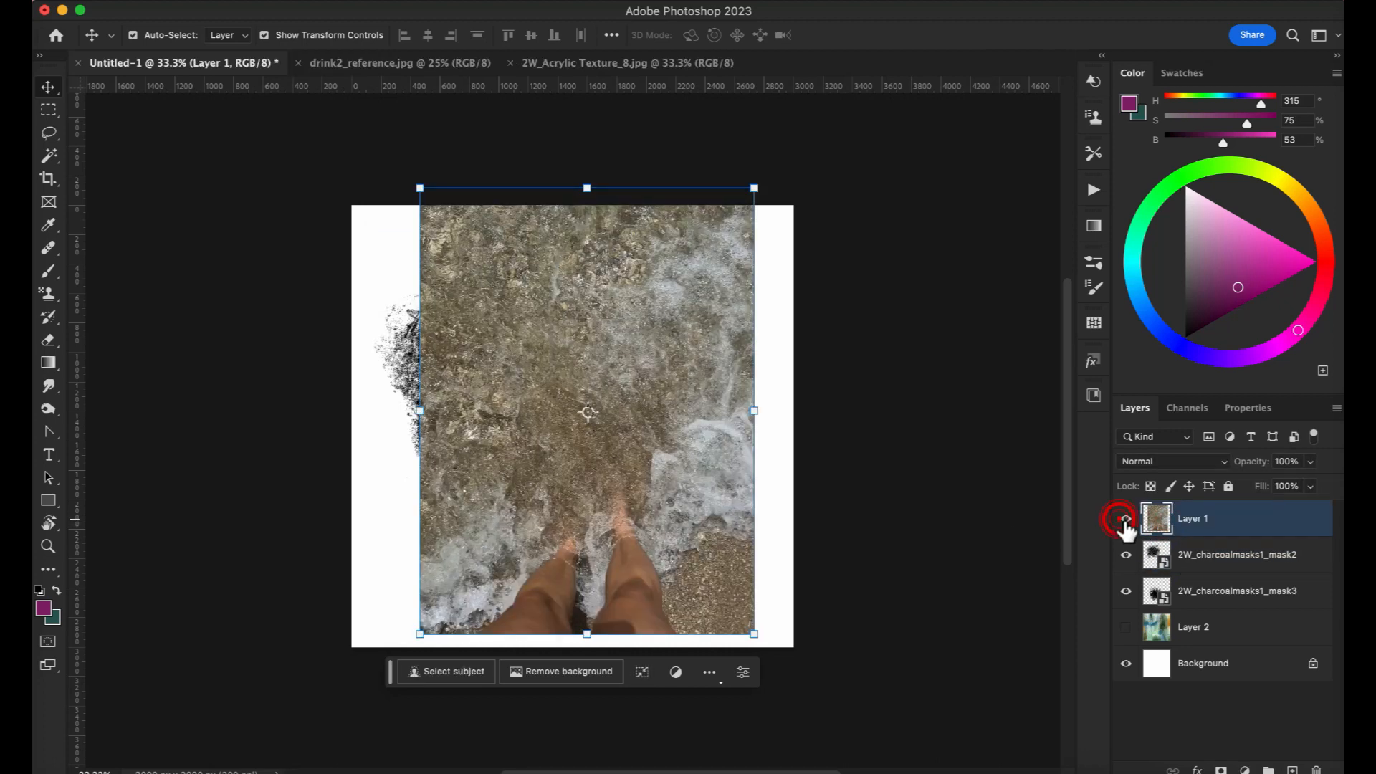
{"action": "left_click", "coordinate": [1125, 519]}
Rotate the 2W_charcoalmasks1_mask3 layer about -80.19° and reposition it at about X 1388 px, Y 1811 px under the other charcoal shape.
{"action": "left_click", "coordinate": [559, 511]}
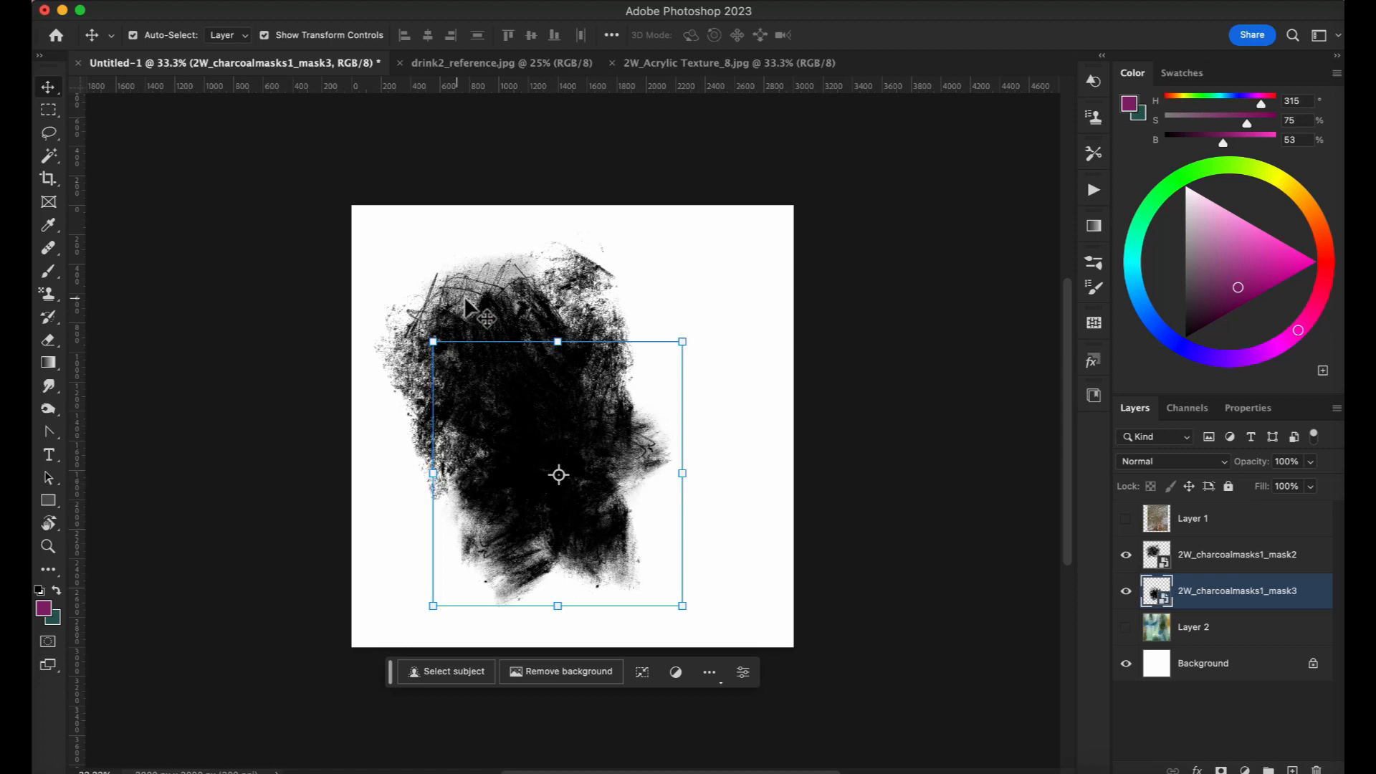
{"action": "left_click", "coordinate": [1135, 592]}
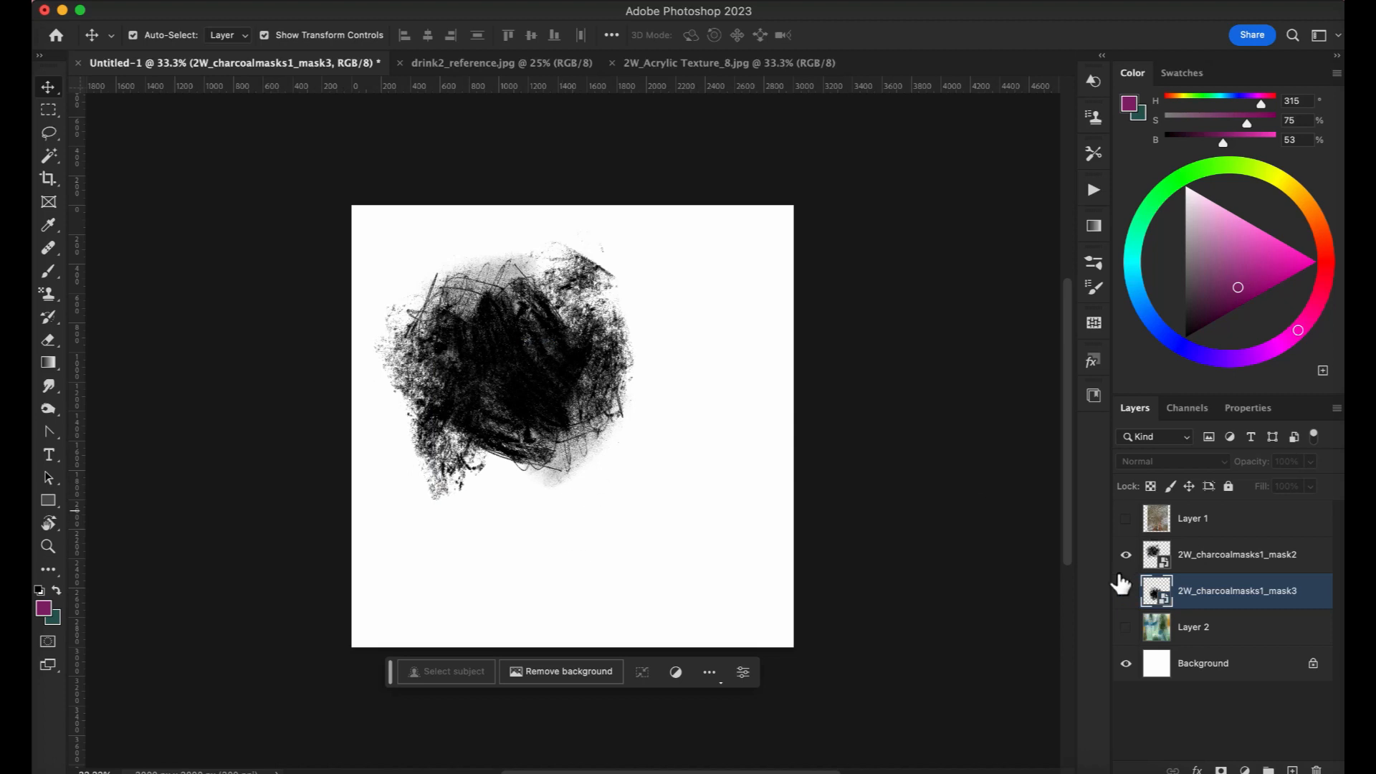
{"action": "left_click", "coordinate": [1126, 590]}
{"action": "left_click_drag", "start_coordinate": [698, 344], "coordinate": [557, 362]}
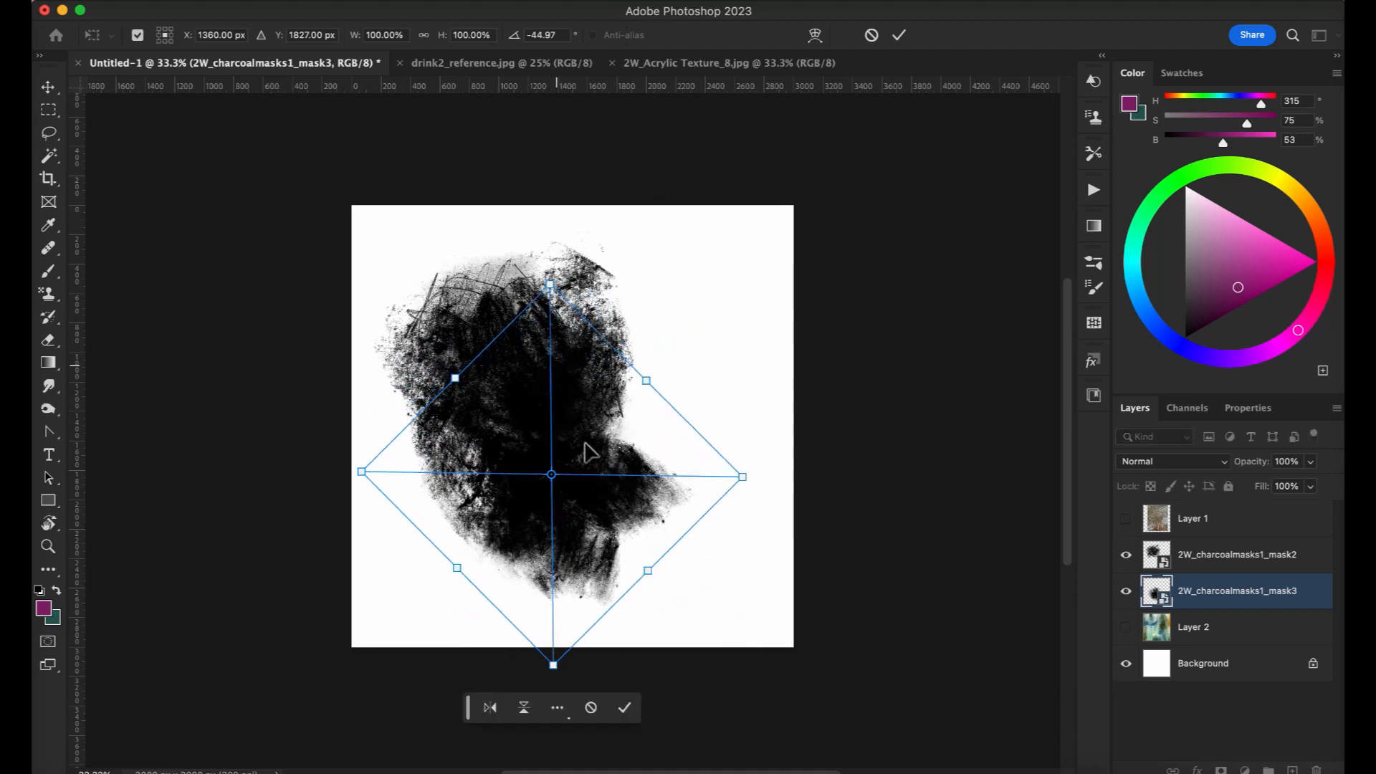
{"action": "left_click_drag", "start_coordinate": [625, 522], "coordinate": [642, 508]}
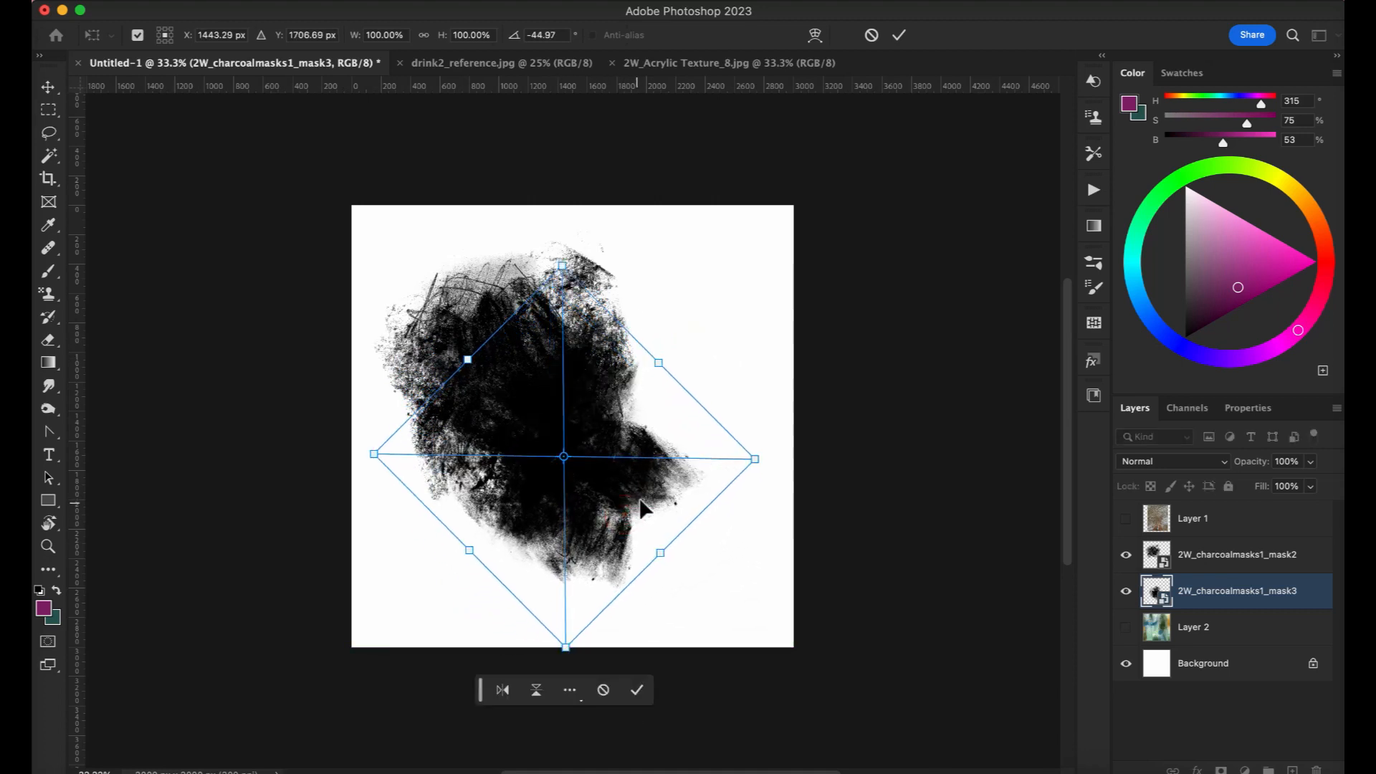
{"action": "left_click_drag", "start_coordinate": [590, 245], "coordinate": [470, 270]}
{"action": "mouse_move", "coordinate": [614, 514]}
{"action": "left_mouse_down"}
{"action": "mouse_move", "coordinate": [586, 510]}
{"action": "mouse_move", "coordinate": [603, 523]}
{"action": "left_mouse_up"}
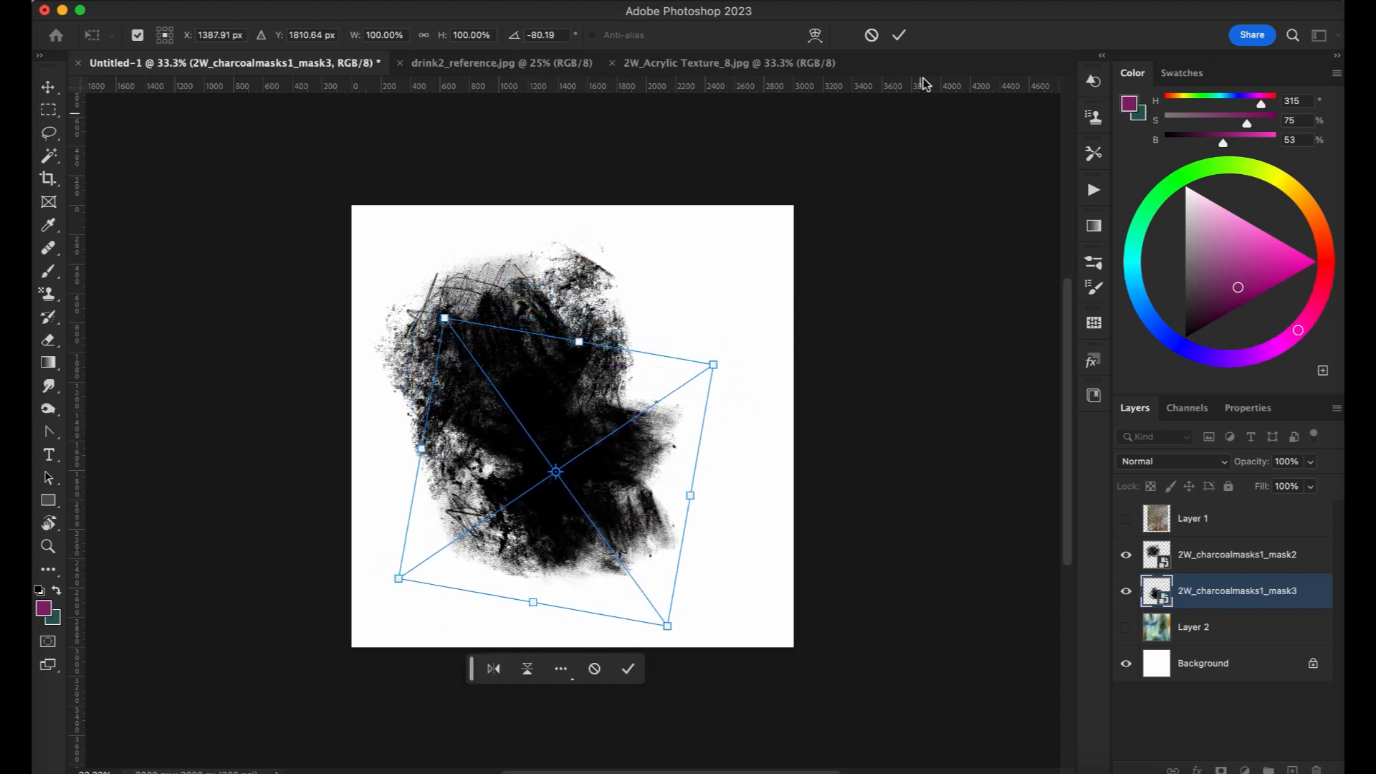
{"action": "left_click", "coordinate": [902, 35]}
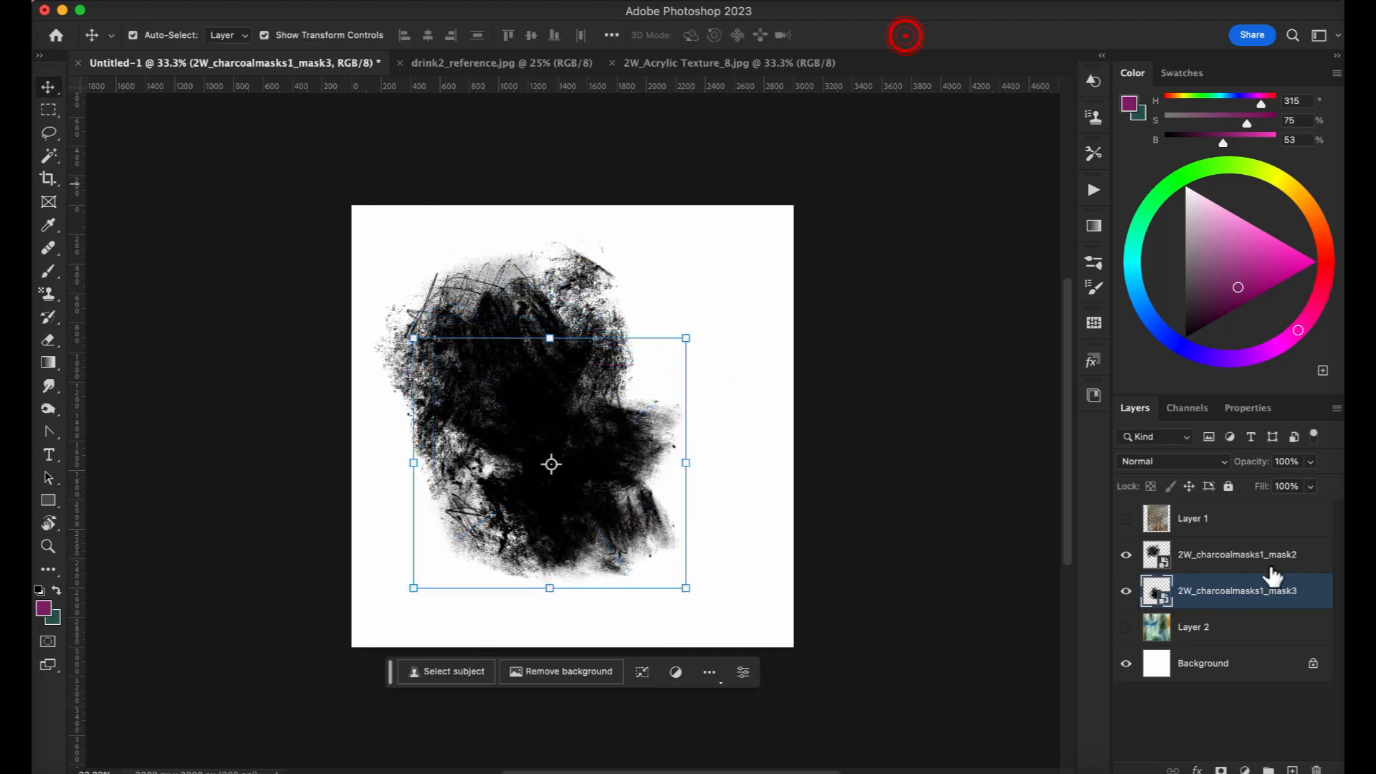
Merge the 2W_charcoalmasks1_mask2 and 2W_charcoalmasks1_mask3 layers into a single layer.
{"action": "left_click", "coordinate": [1206, 554], "text": "shift"}
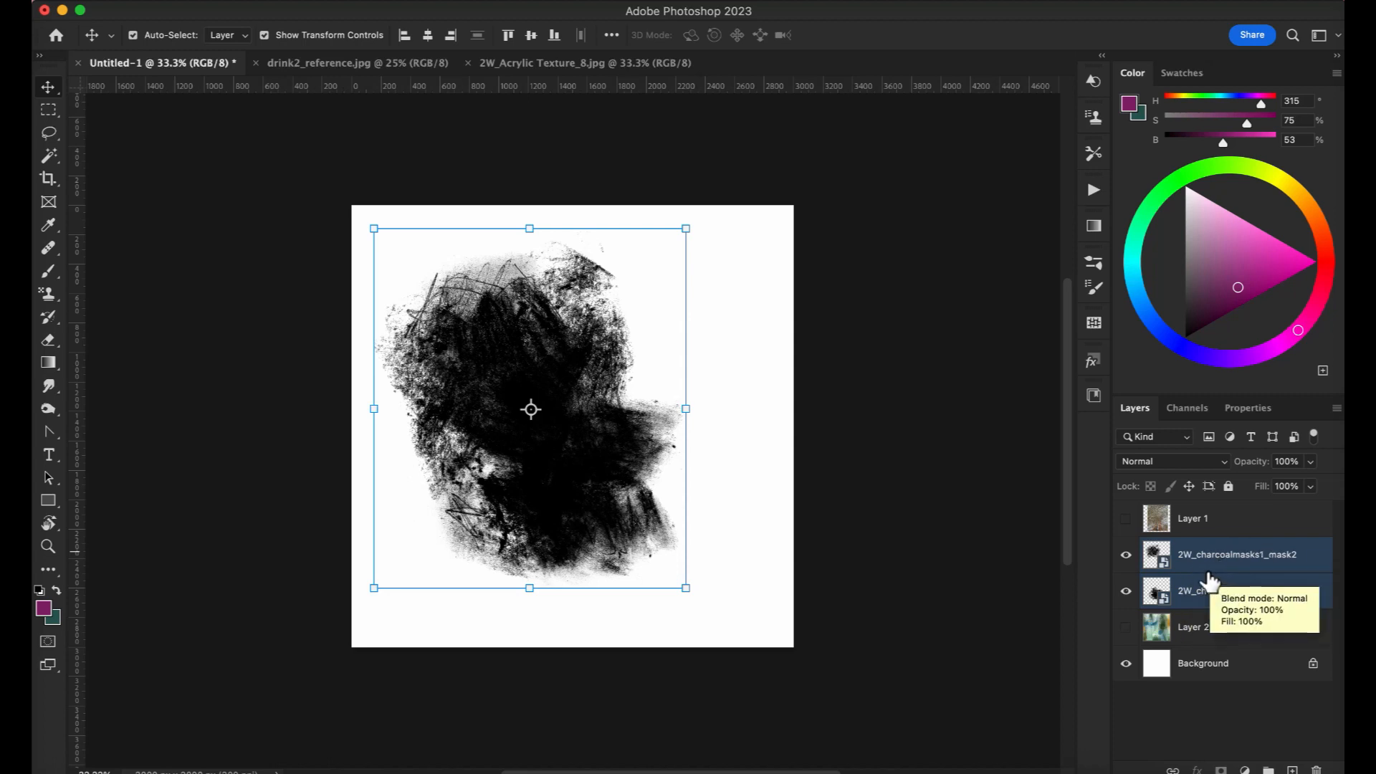
{"action": "right_click", "coordinate": [1204, 573]}
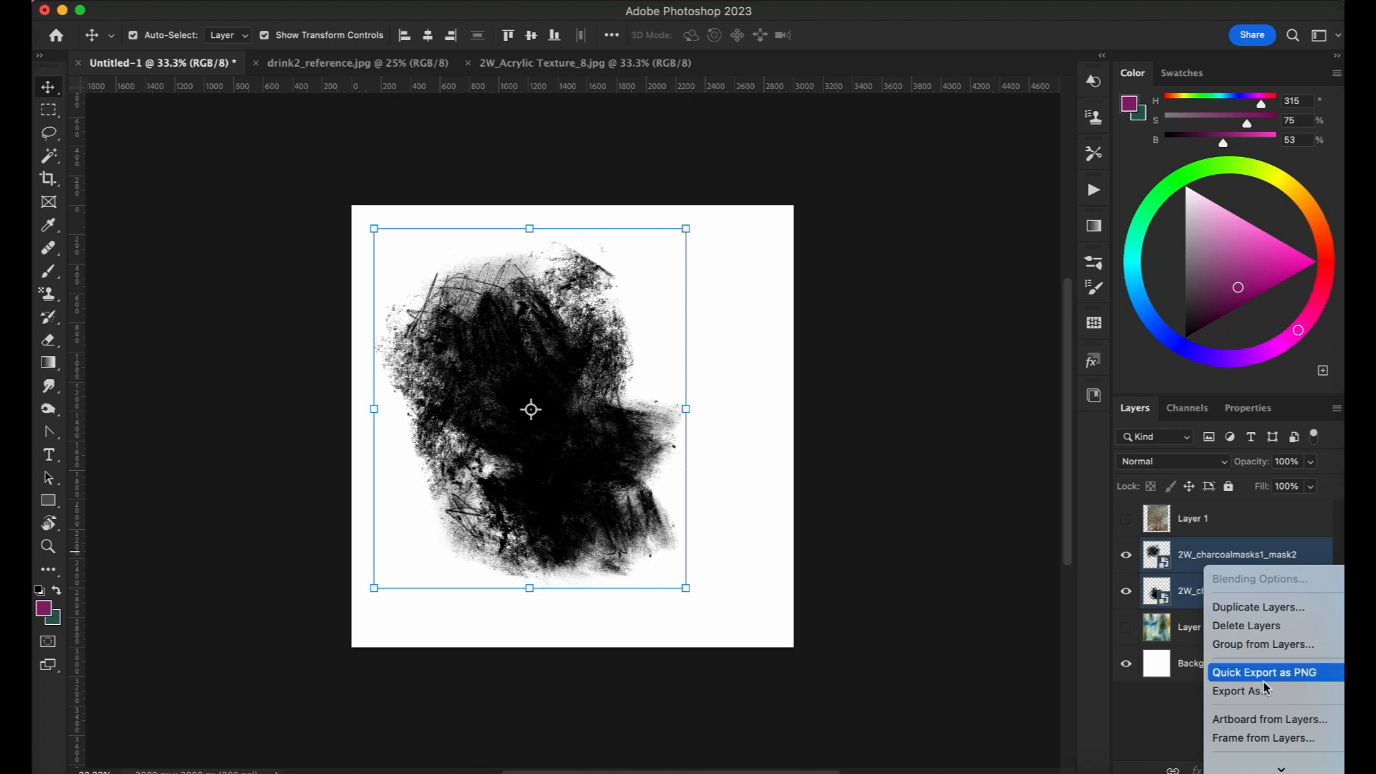
{"action": "mouse_move", "coordinate": [1280, 767]}
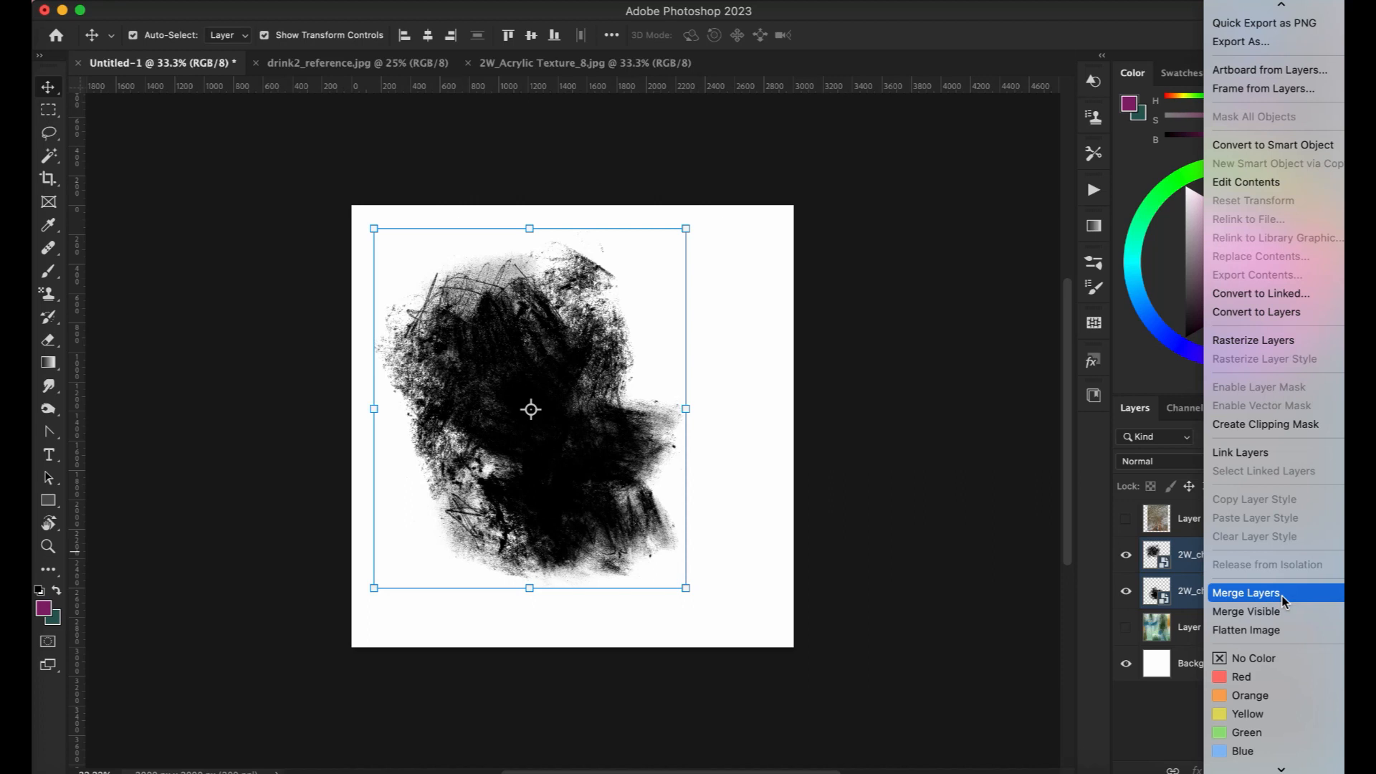
{"action": "left_click", "coordinate": [1280, 595]}
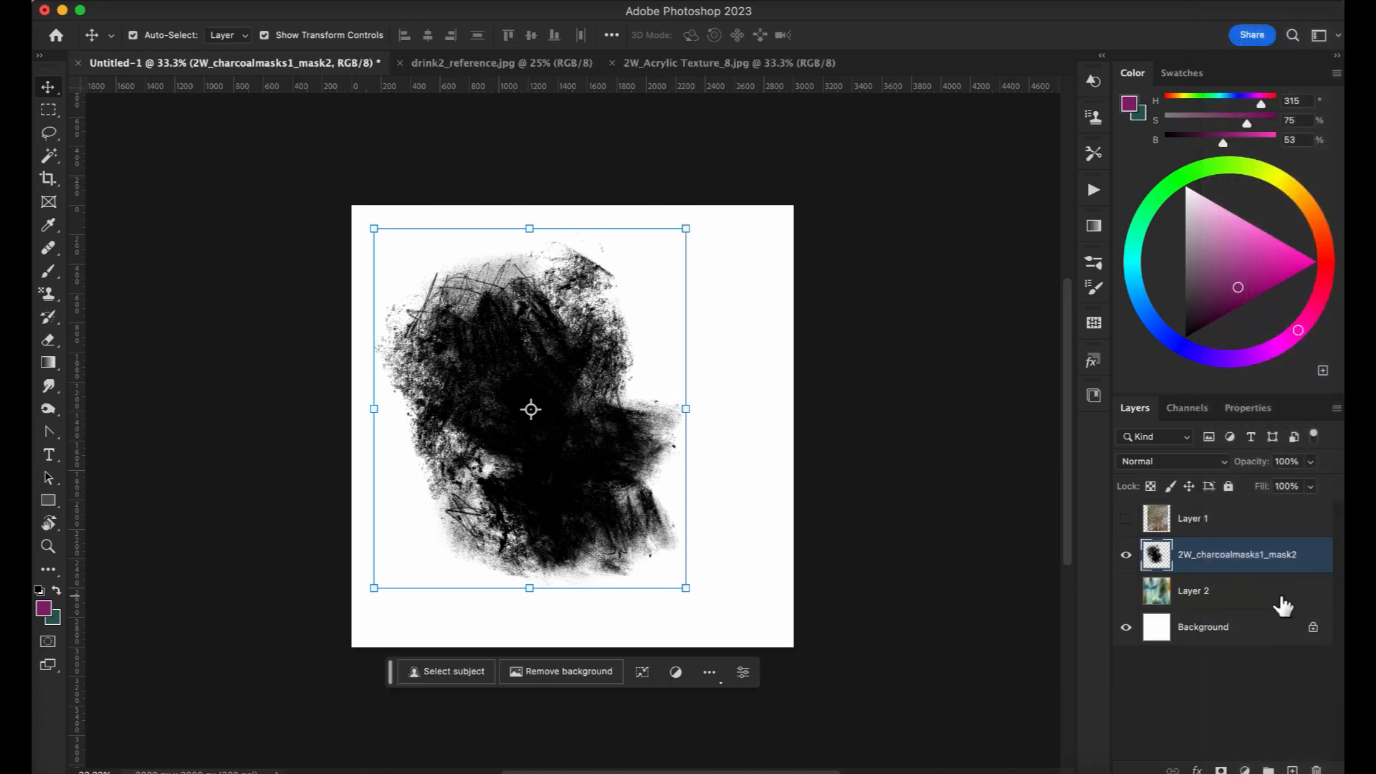
Show the beach photo on Layer 1 and shift it left so it covers the merged charcoal shape.
{"action": "scroll", "coordinate": [667, 496], "scroll_direction": "down", "scroll_amount": 3}
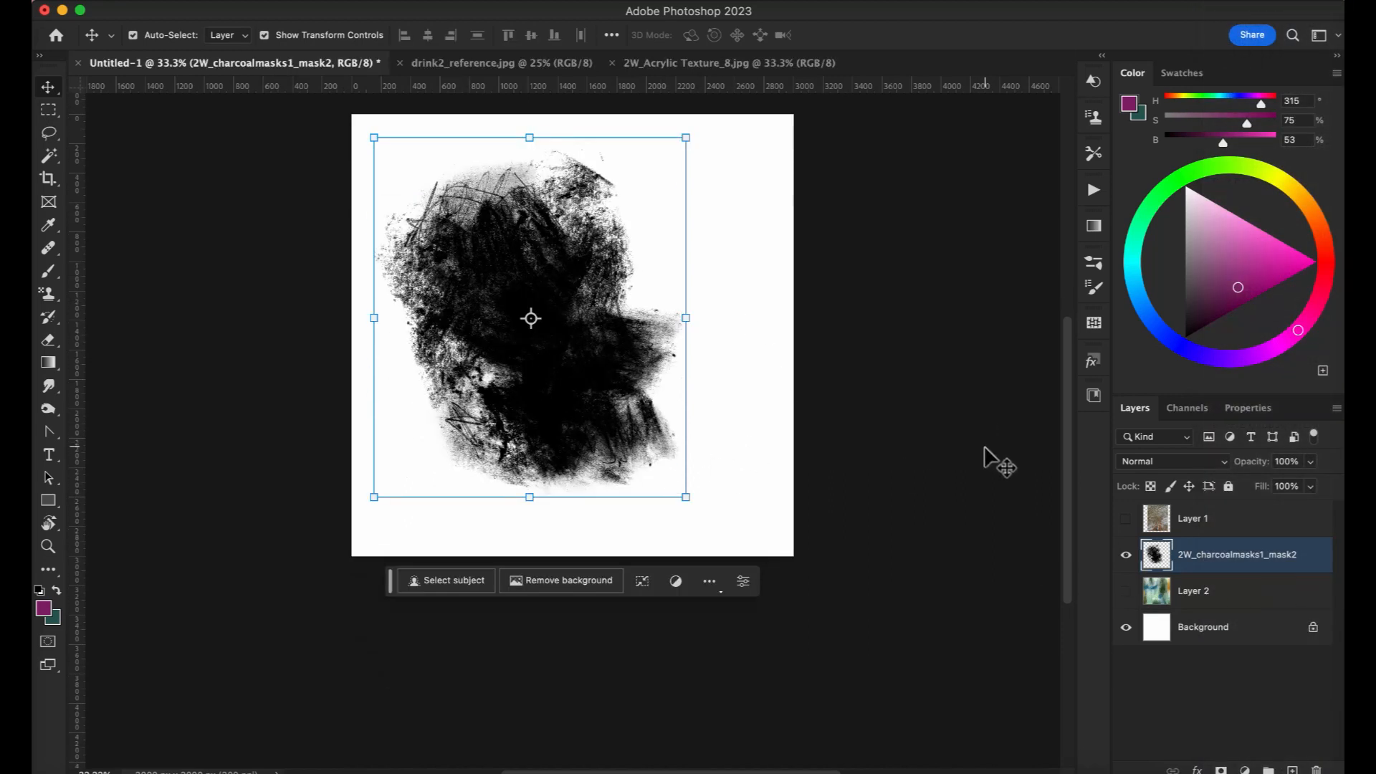
{"action": "scroll", "coordinate": [989, 461], "scroll_direction": "up", "scroll_amount": 2}
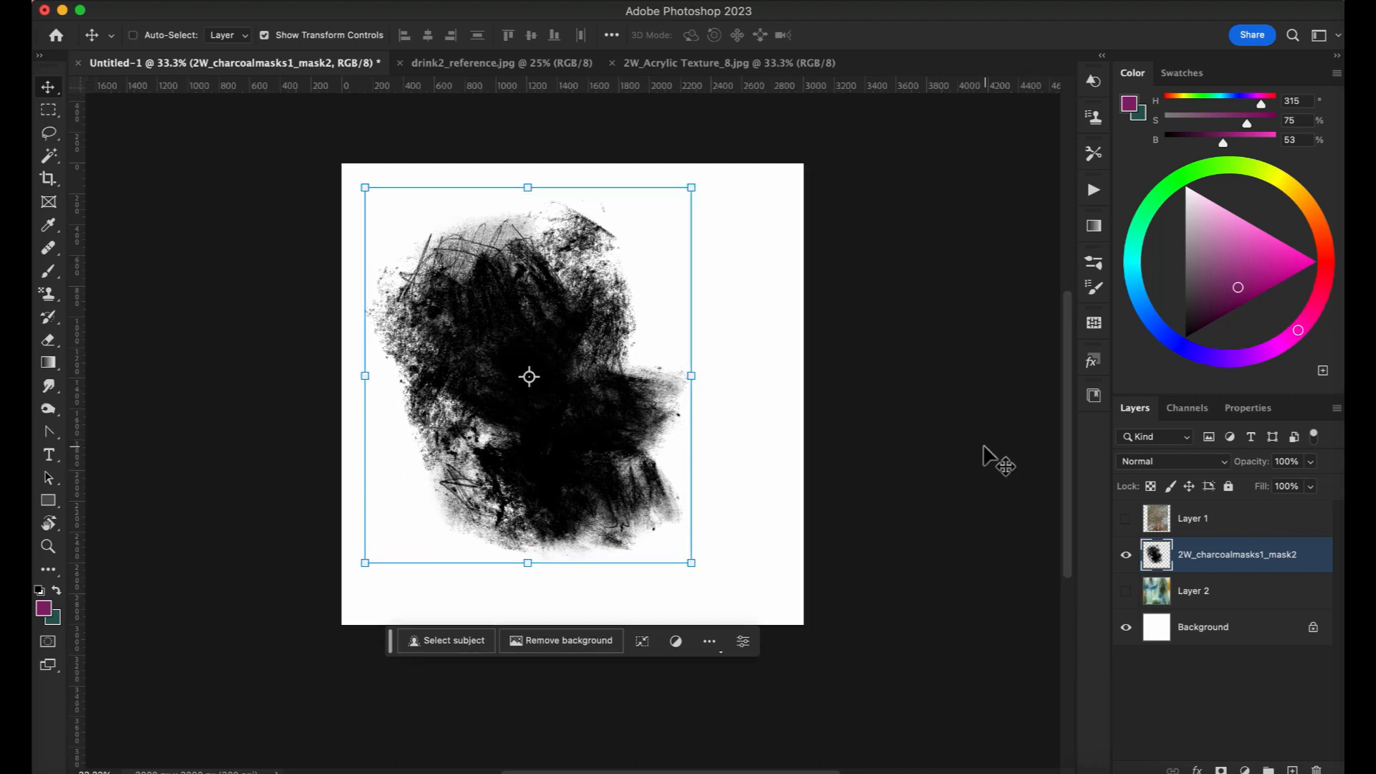
{"action": "key", "text": "super+equal"}
{"action": "scroll", "coordinate": [996, 458], "scroll_direction": "down", "scroll_amount": 3}
{"action": "scroll", "coordinate": [992, 457], "scroll_direction": "up", "scroll_amount": 5}
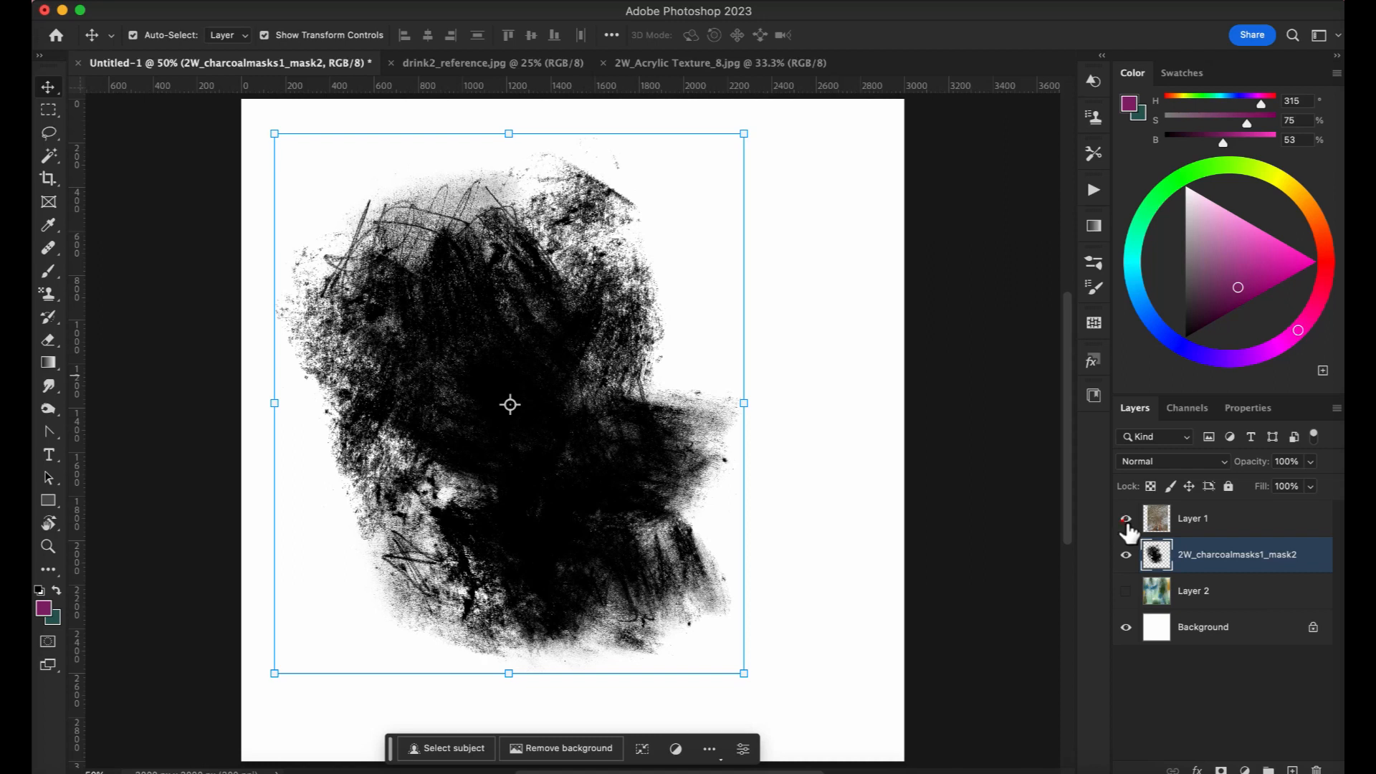
{"action": "left_click", "coordinate": [1127, 521]}
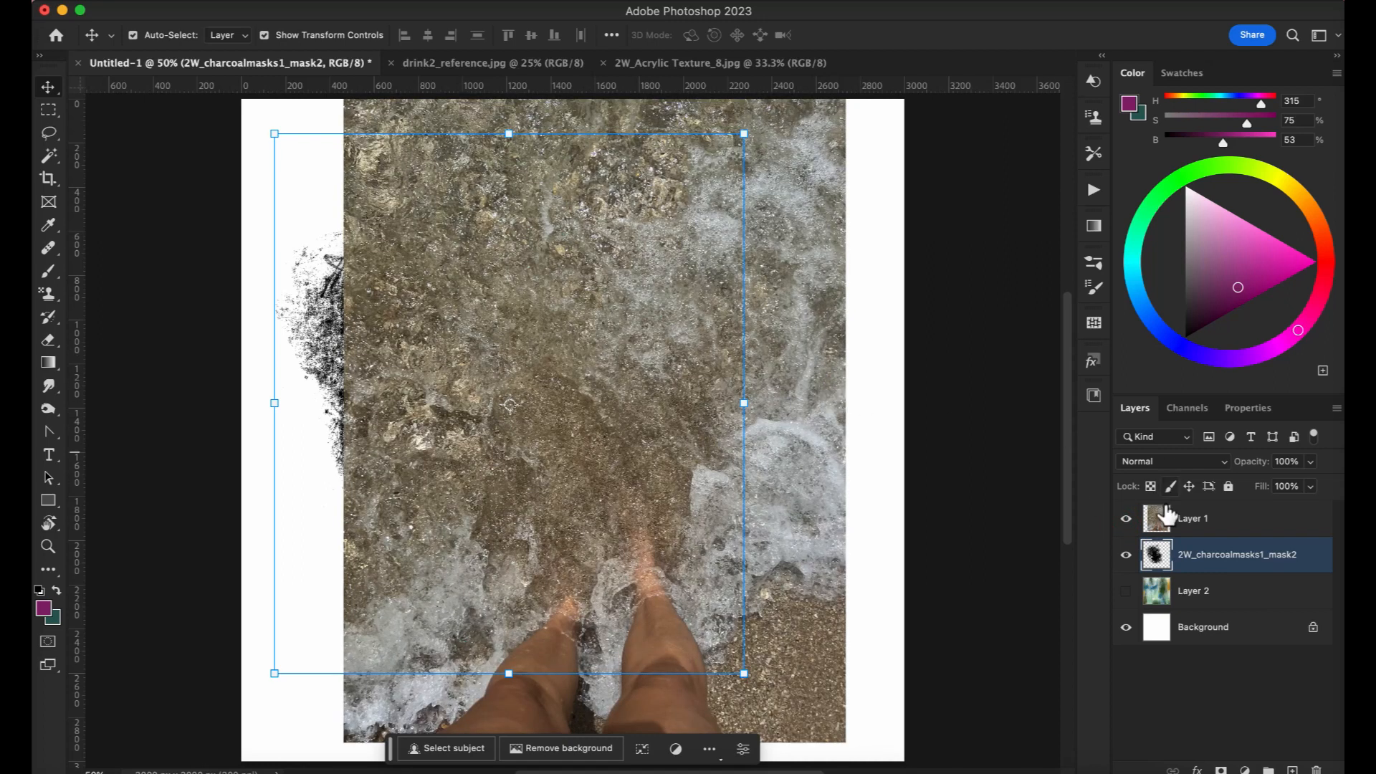
{"action": "left_click", "coordinate": [1193, 519]}
{"action": "left_click_drag", "start_coordinate": [783, 406], "coordinate": [715, 423]}
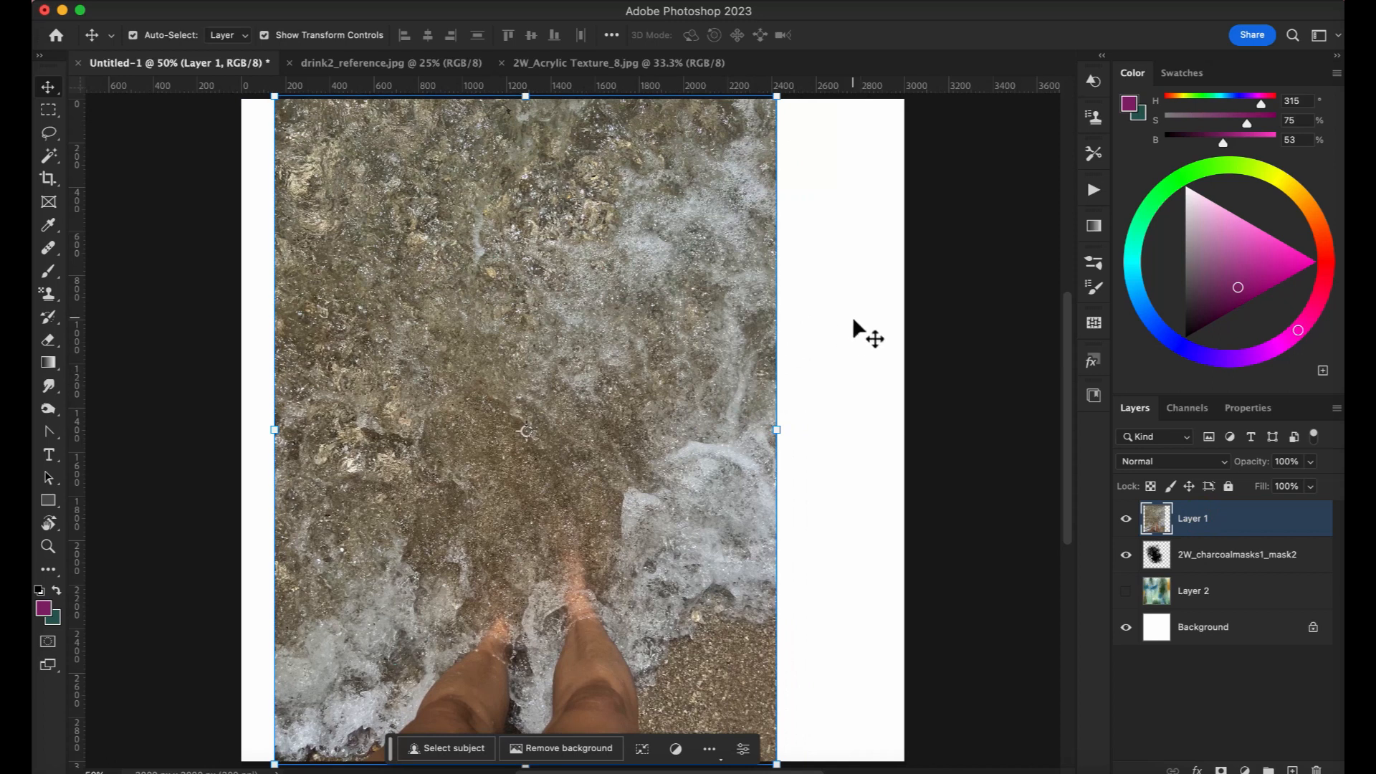
Clip Layer 1 to the 2W_charcoalmasks1_mask2 layer with a clipping mask.
{"action": "key", "text": "super+minus"}
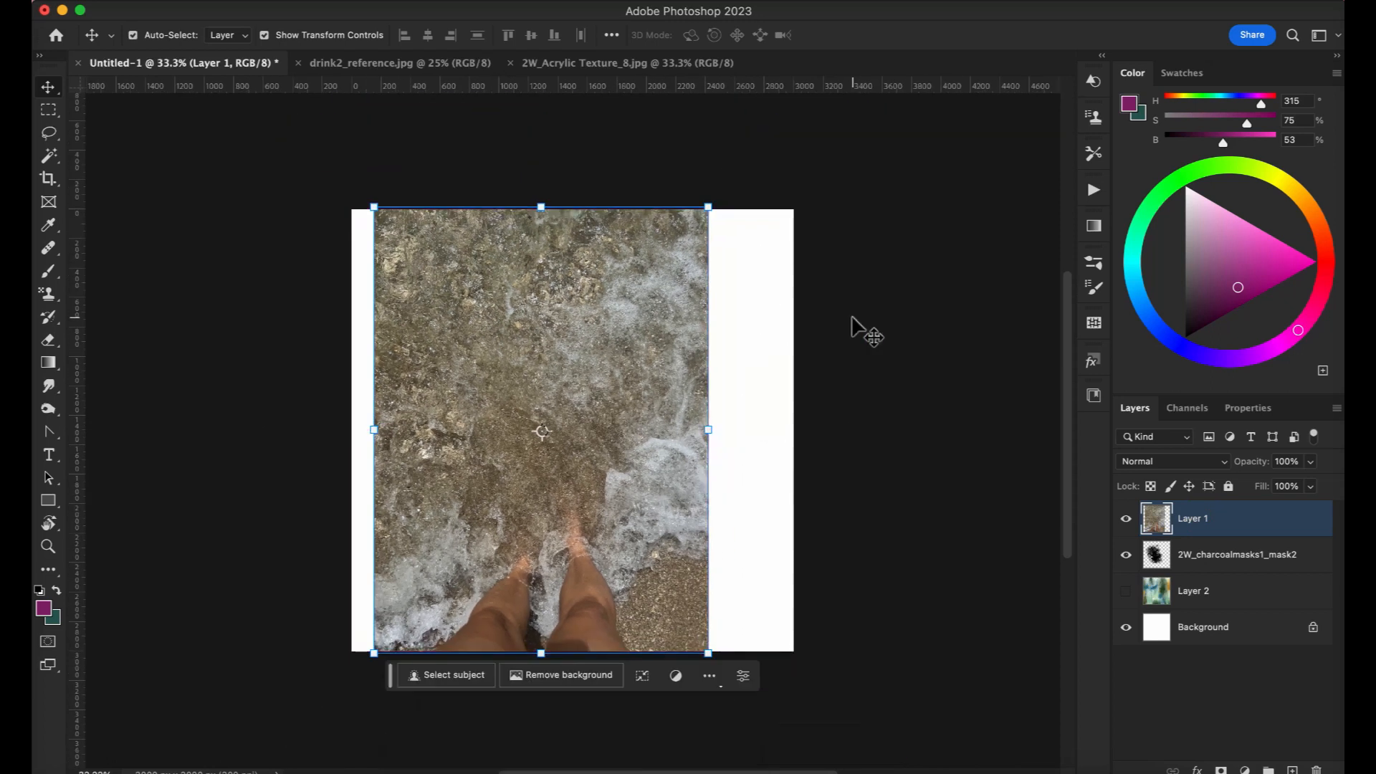
{"action": "left_click_drag", "start_coordinate": [1189, 516], "coordinate": [1181, 542]}
{"action": "left_click", "coordinate": [1179, 538], "text": "alt"}
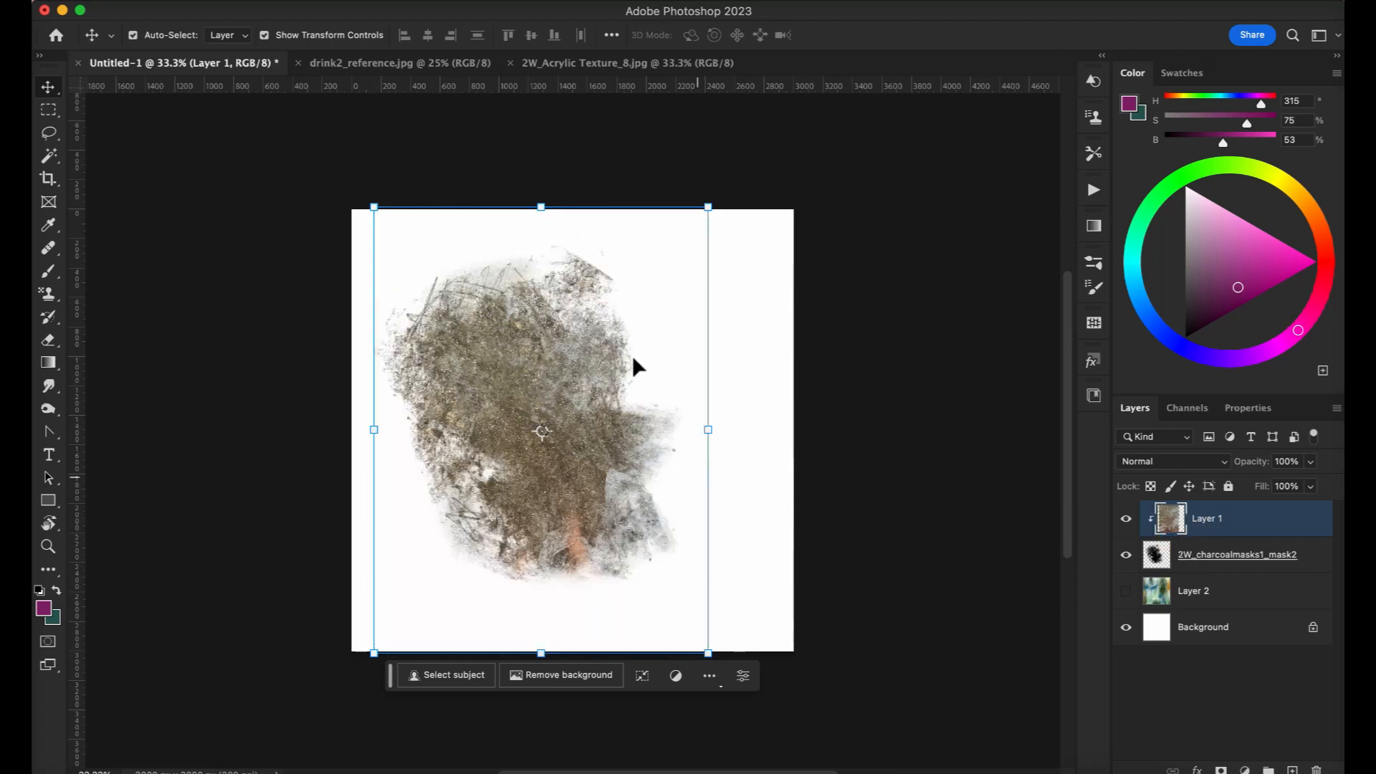
Scale the clipped photo to 90.69% and move it up so the feet show in the charcoal shape's lower part.
{"action": "left_click_drag", "start_coordinate": [373, 207], "coordinate": [435, 276]}
{"action": "left_click_drag", "start_coordinate": [531, 435], "coordinate": [477, 335]}
{"action": "left_click_drag", "start_coordinate": [648, 547], "coordinate": [678, 587]}
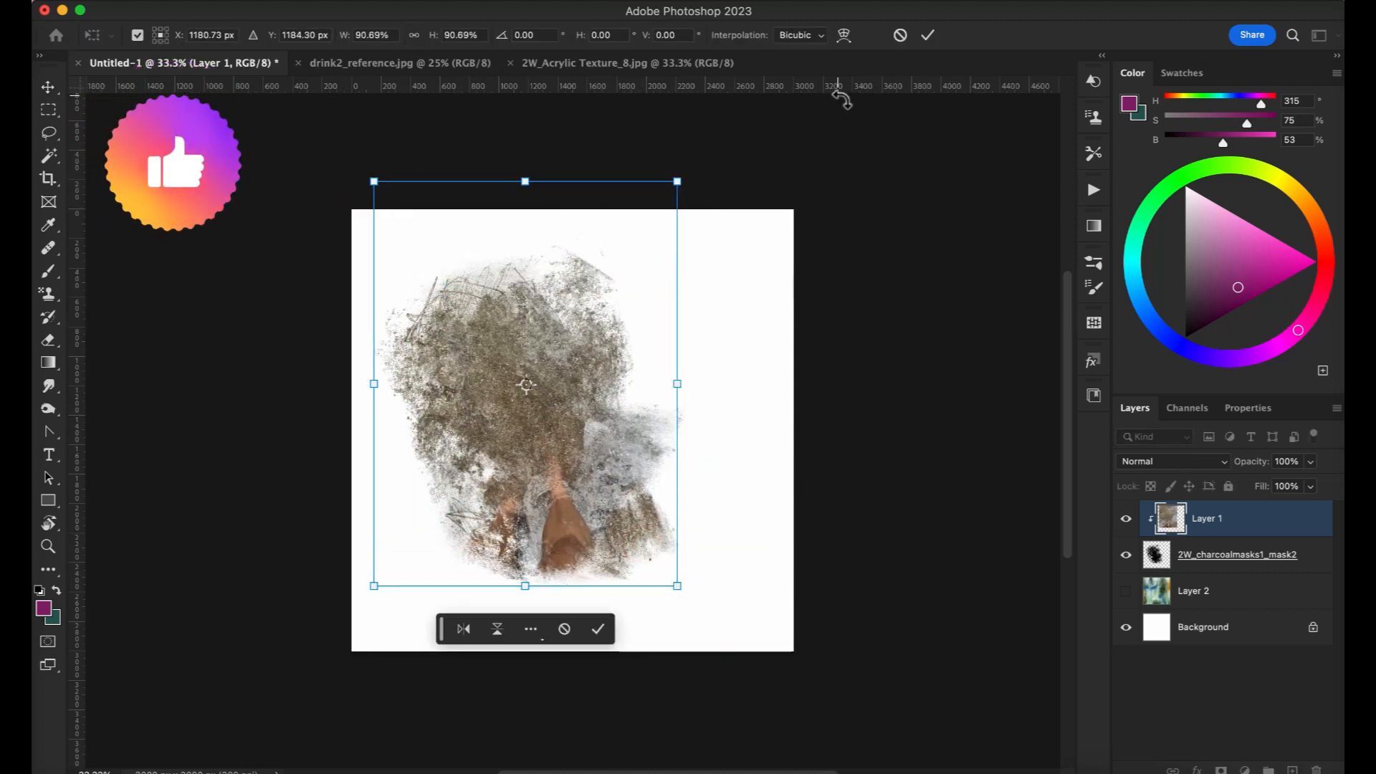
{"action": "left_click", "coordinate": [927, 35]}
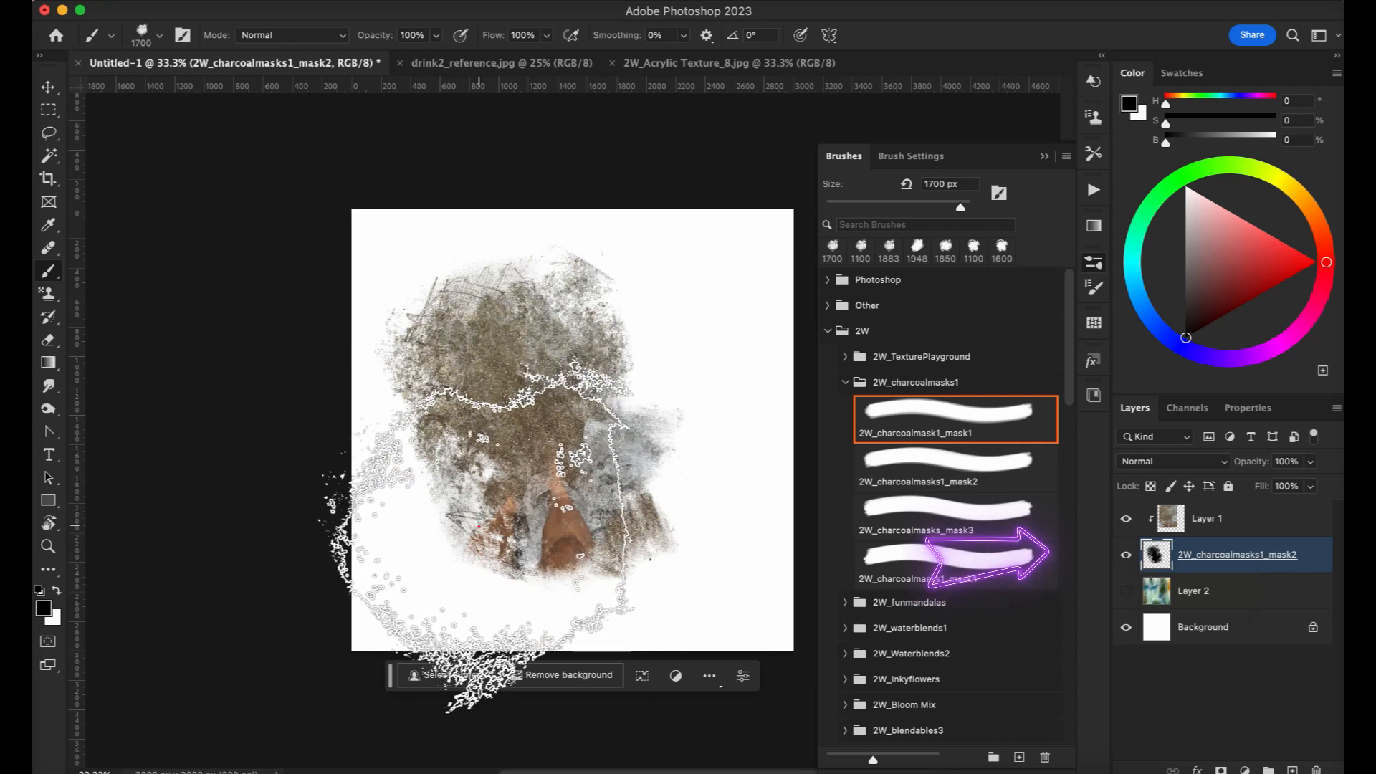
Stamp the black 1700 px 2W_charcoalmask1_mask1 brush on the charcoal layer to extend the mask around the feet and below them.
{"action": "left_click", "coordinate": [478, 526]}
{"action": "mouse_move", "coordinate": [478, 526]}
{"action": "left_mouse_down"}
{"action": "mouse_move", "coordinate": [522, 504]}
{"action": "mouse_move", "coordinate": [571, 530]}
{"action": "left_mouse_up"}
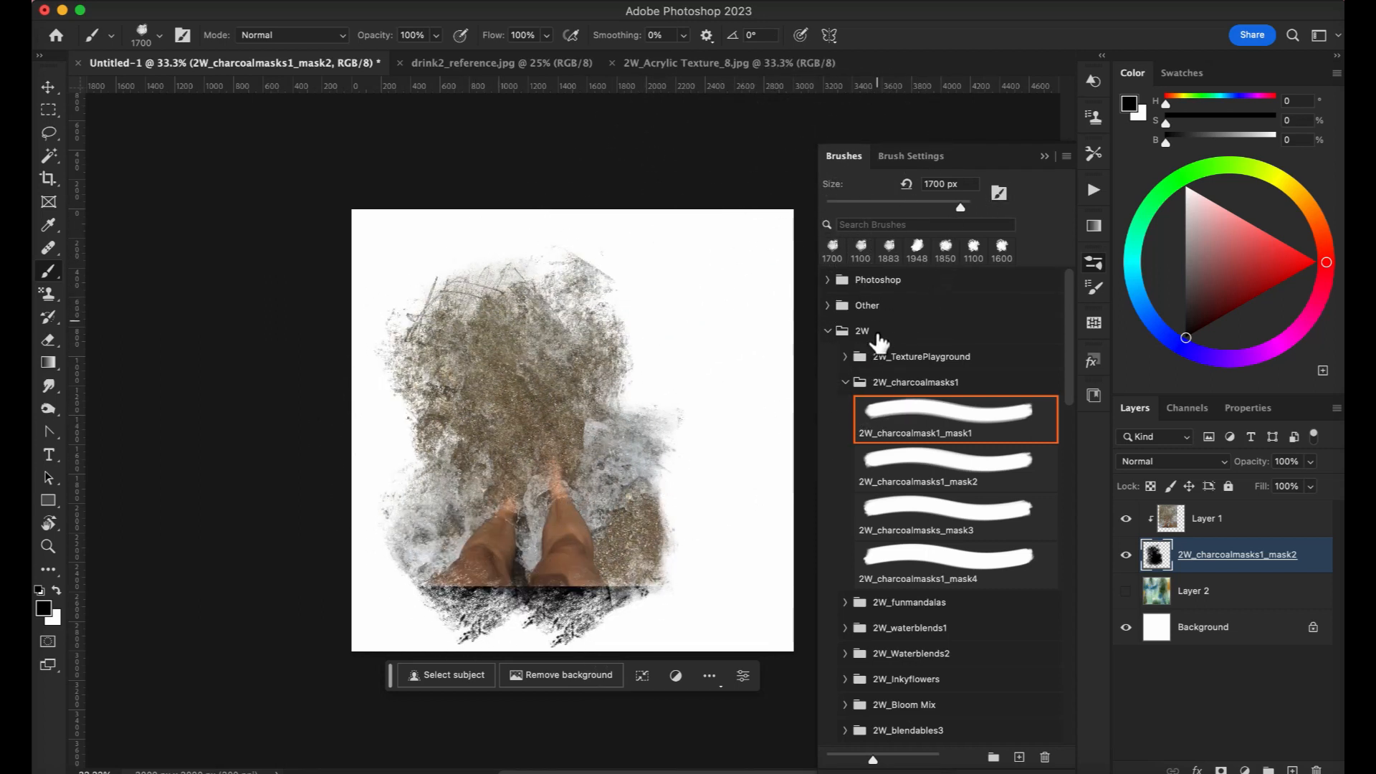
Collapse the 2W_charcoalmasks1 brush folder and expand 2W_Bloom Mix to browse its brushes.
{"action": "left_click", "coordinate": [845, 383]}
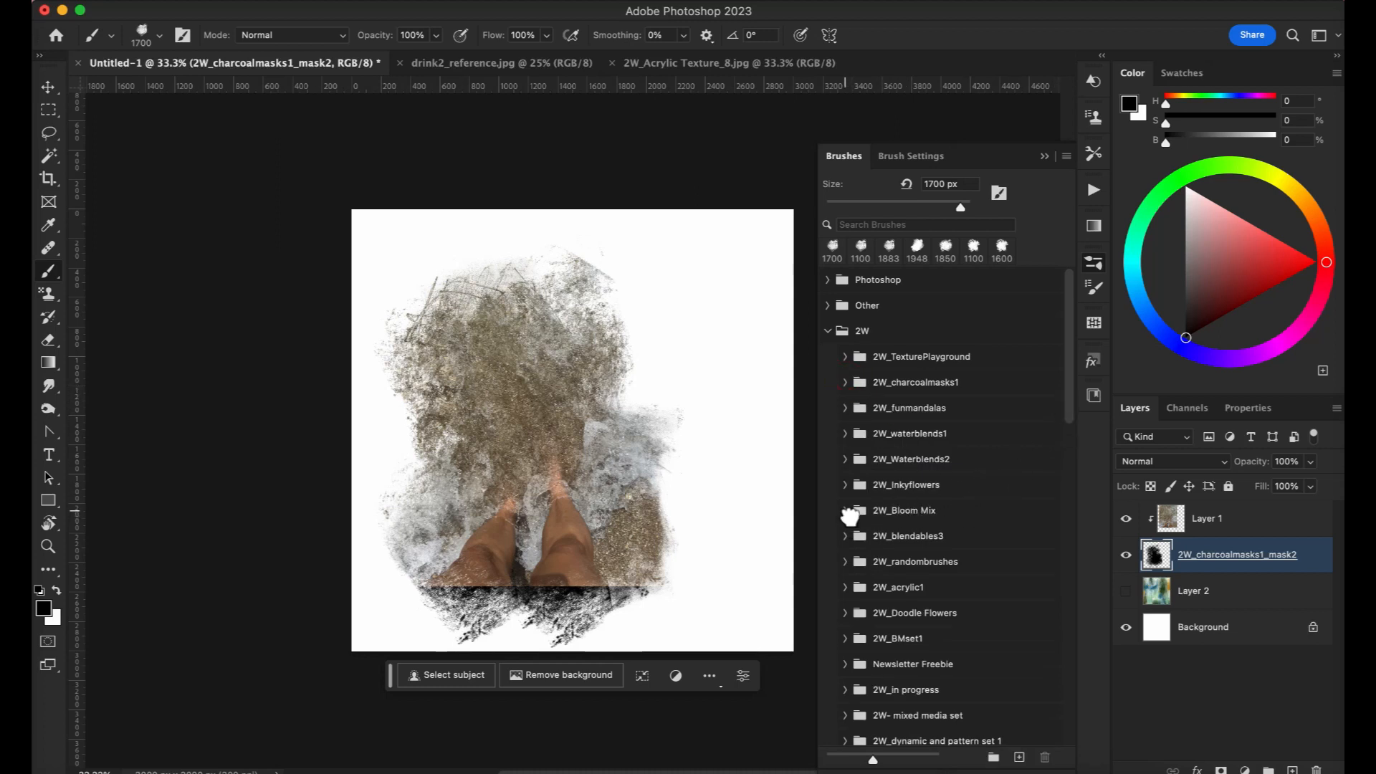
{"action": "left_click", "coordinate": [845, 511]}
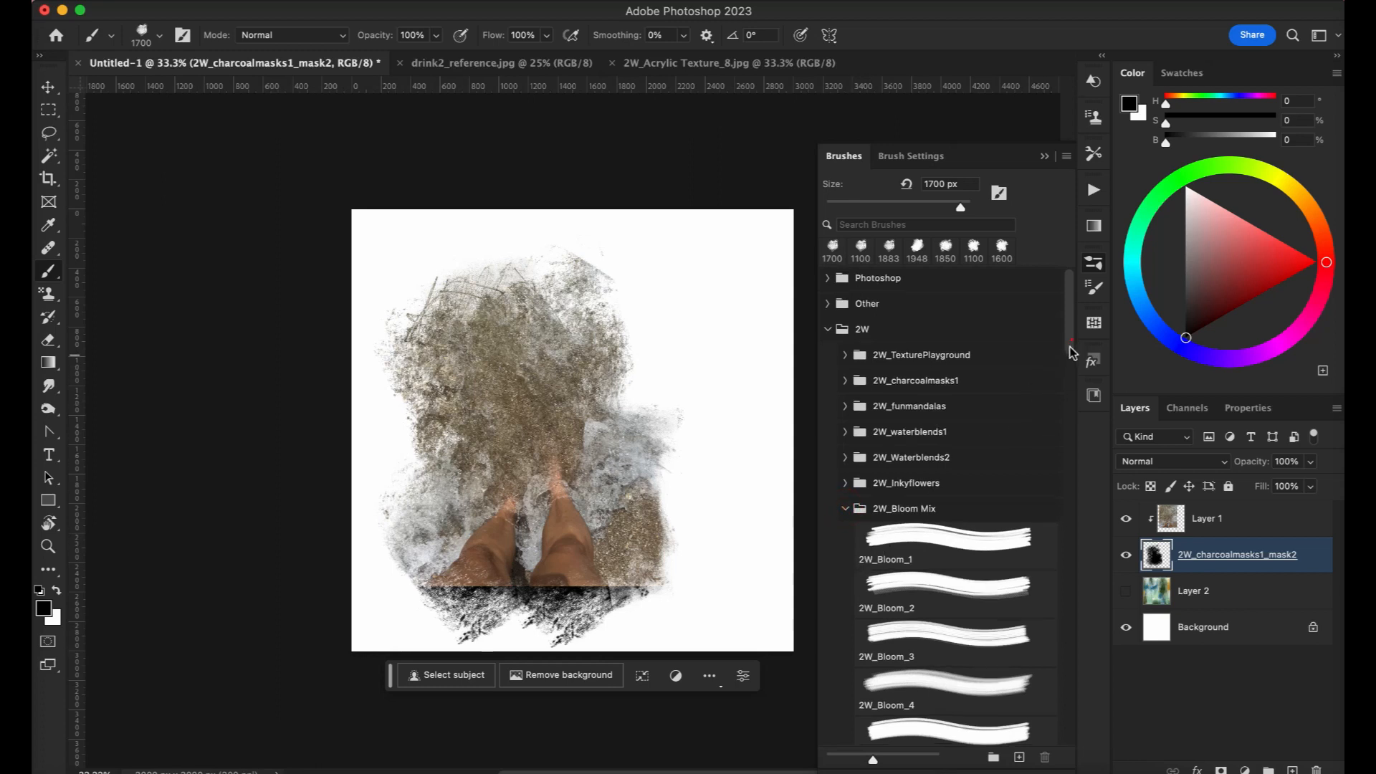
{"action": "left_click_drag", "start_coordinate": [1070, 344], "coordinate": [1061, 385]}
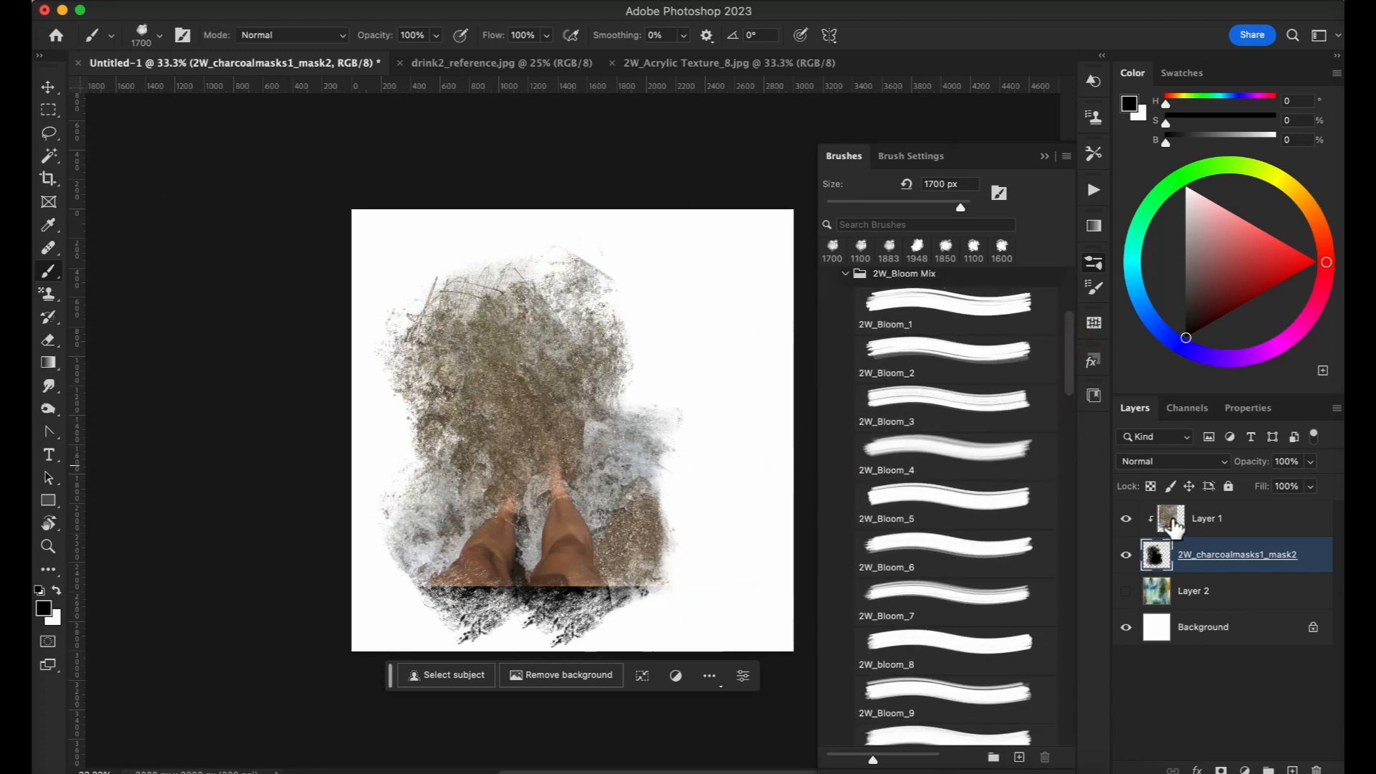
Move the photo on Layer 1 down to cover the exposed black strokes and stretch its width to 102.57%.
{"action": "left_click", "coordinate": [1174, 523]}
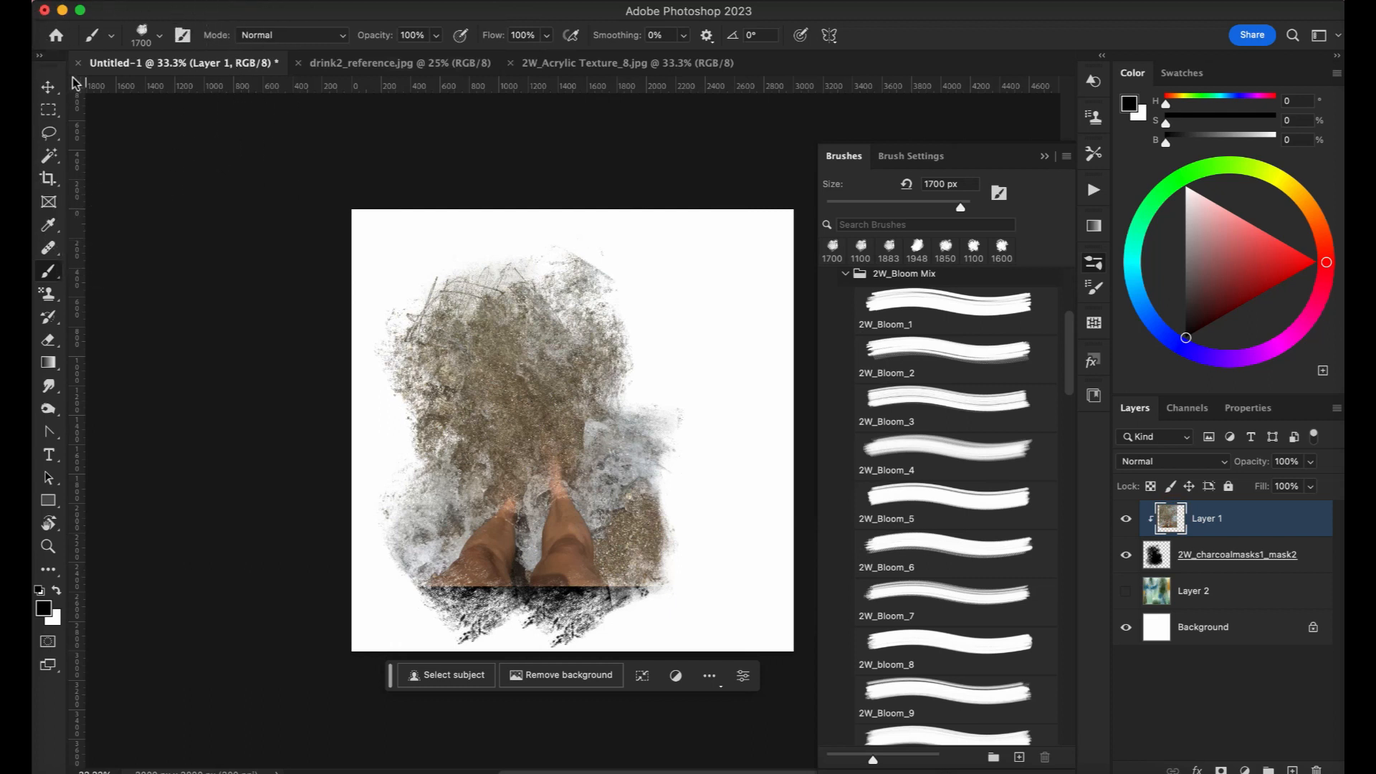
{"action": "left_click", "coordinate": [49, 89]}
{"action": "left_click_drag", "start_coordinate": [516, 429], "coordinate": [513, 463]}
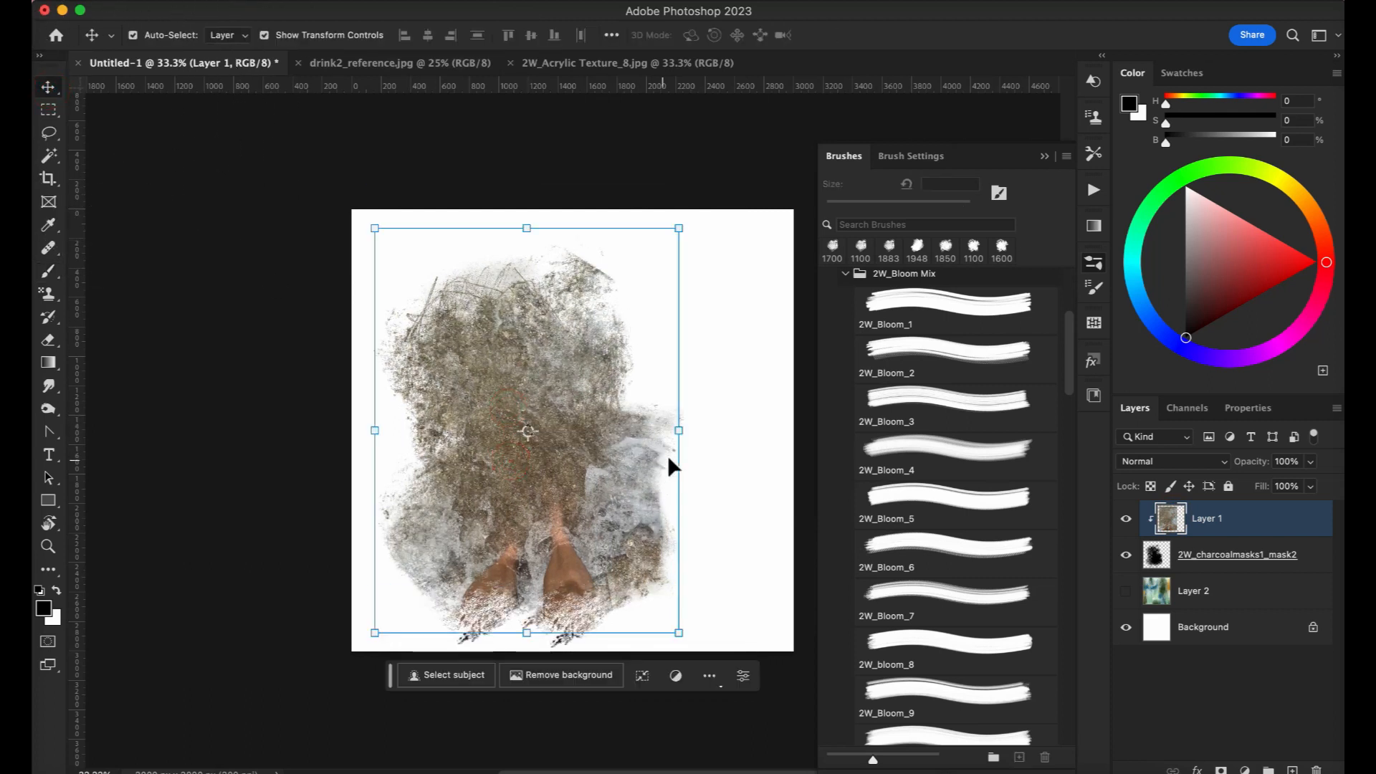
{"action": "left_click_drag", "start_coordinate": [678, 431], "coordinate": [686, 431]}
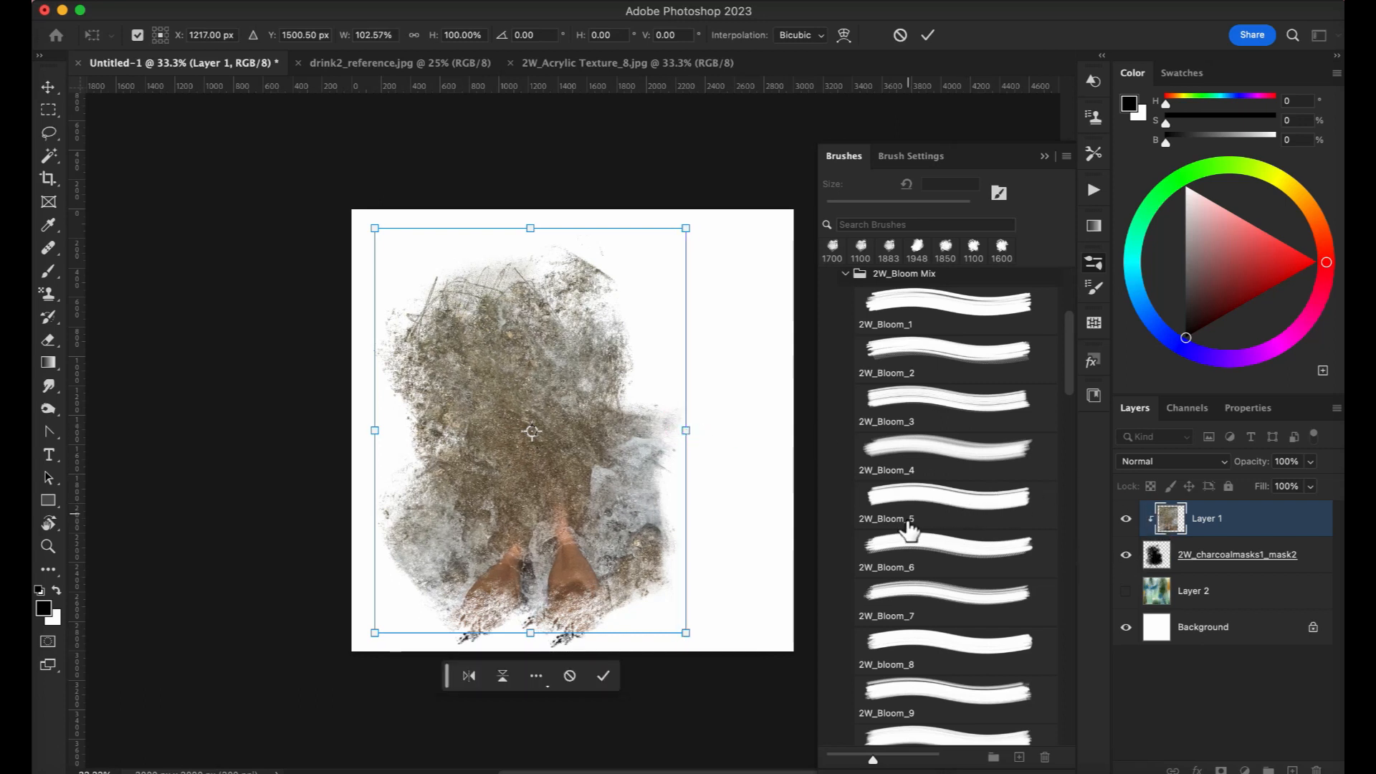
{"action": "left_click", "coordinate": [911, 491]}
{"action": "left_click", "coordinate": [928, 36]}
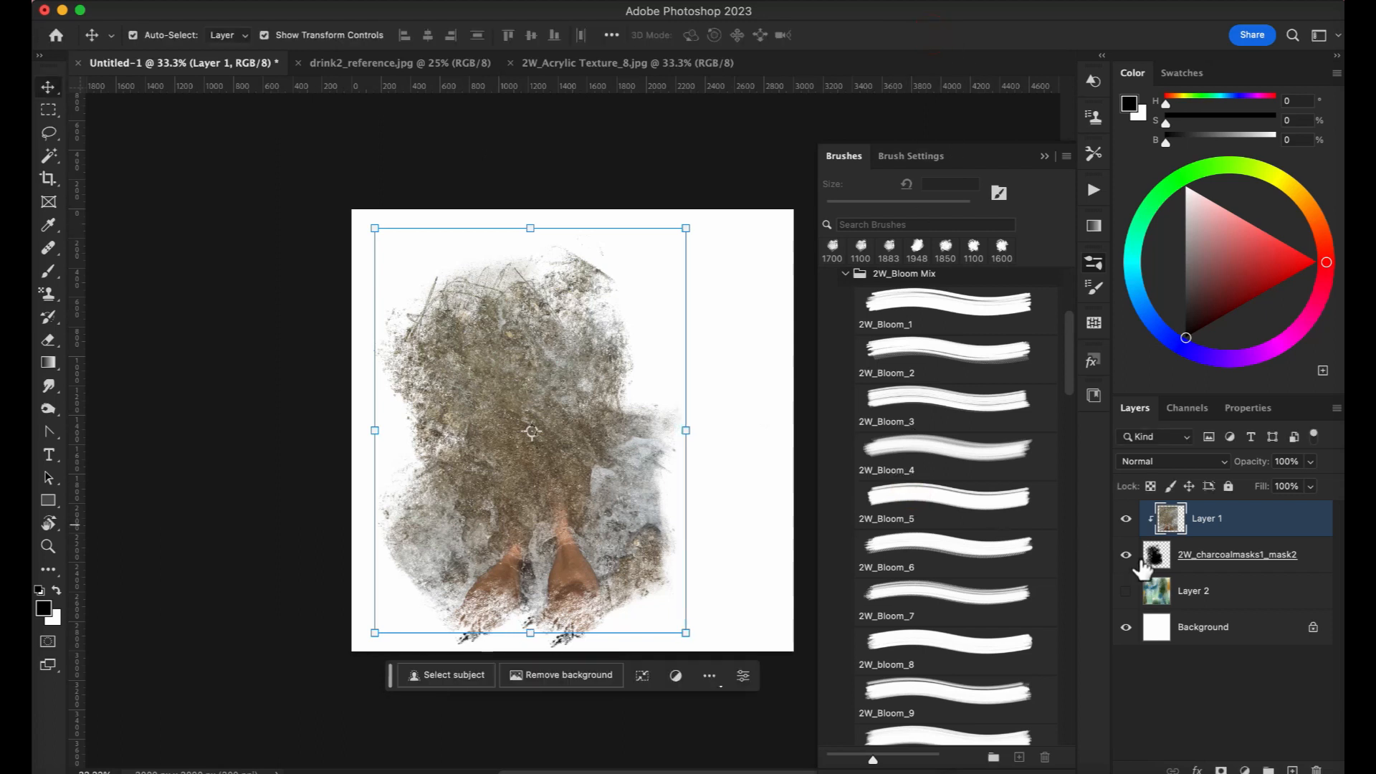
Extend the charcoal mask layer with black stamps: the 1348 px 2W_Bloom_6 brush at the shape's right edge and 2W_Bloom_7 at its left edge.
{"action": "left_click", "coordinate": [1155, 558]}
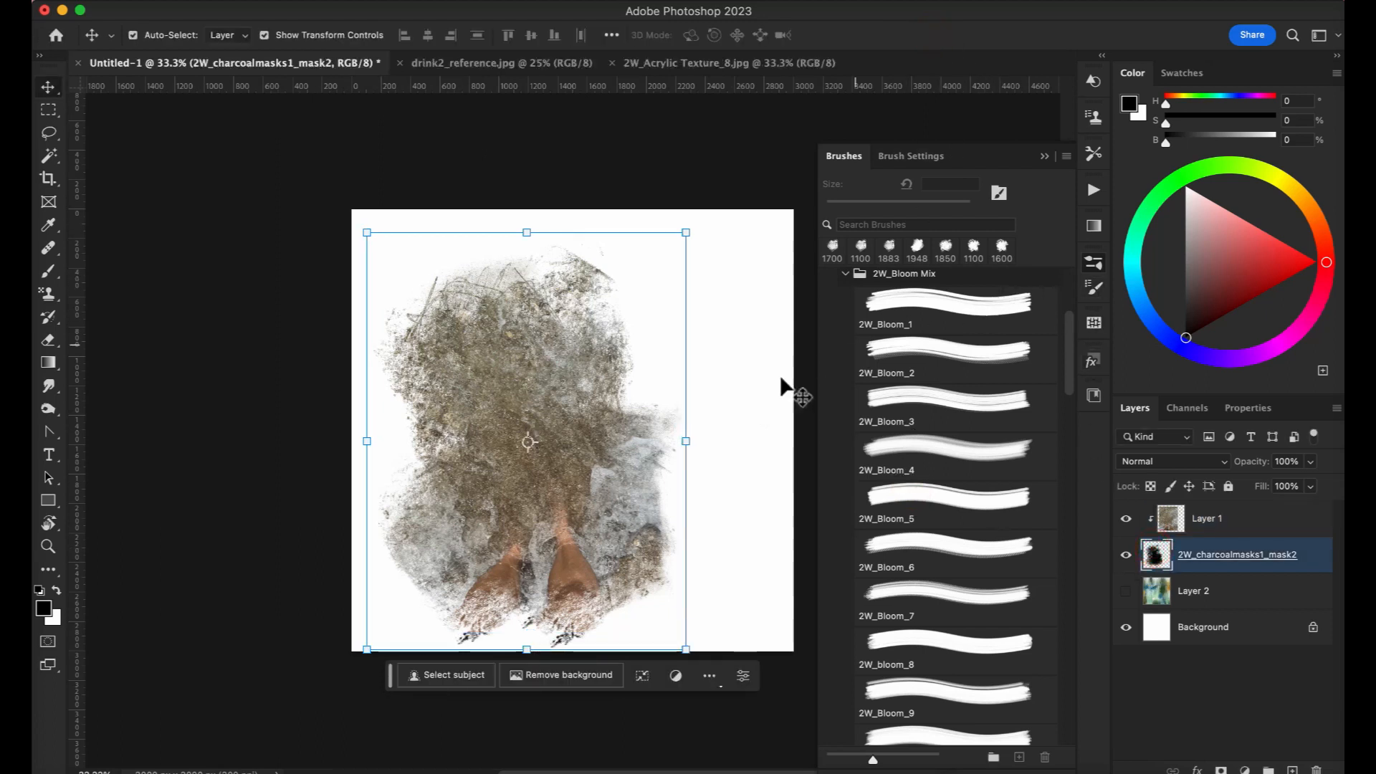
{"action": "left_click", "coordinate": [884, 556]}
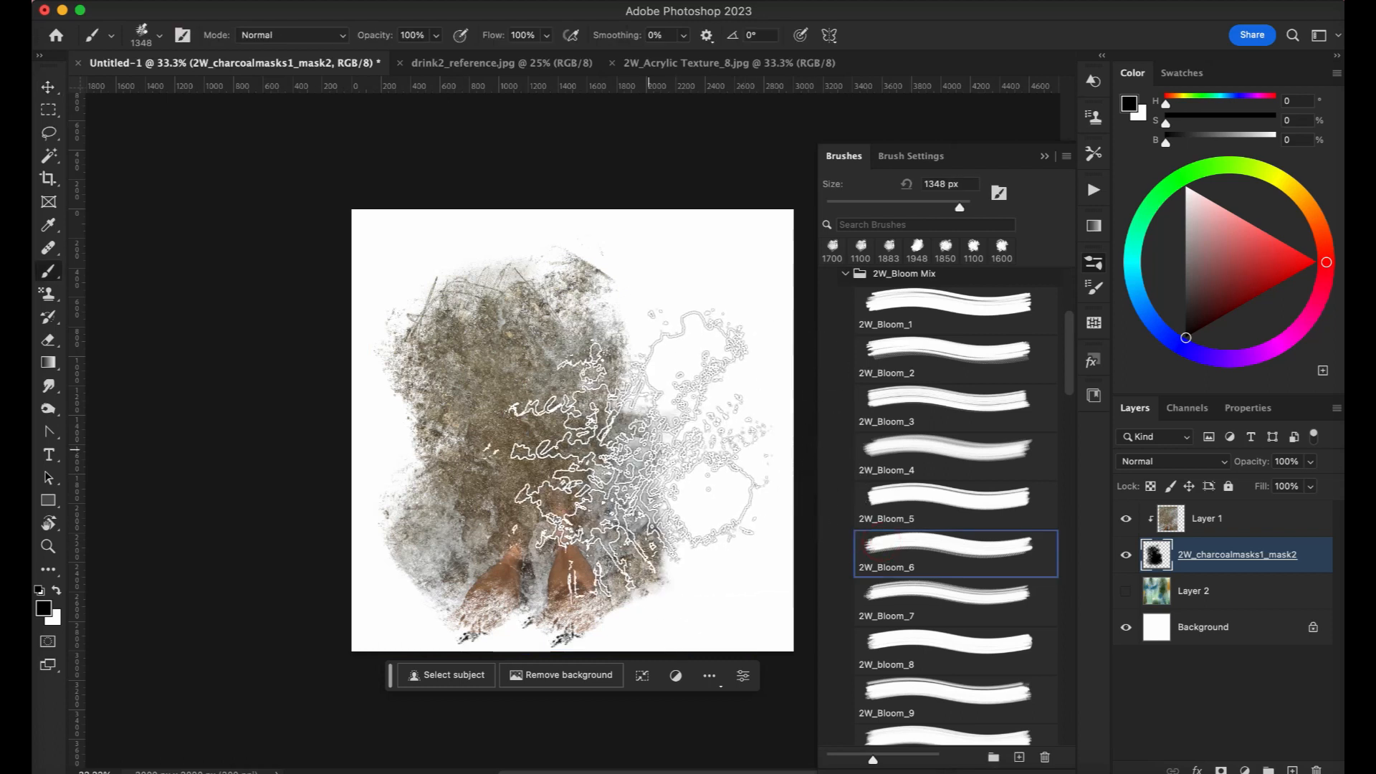
{"action": "left_click", "coordinate": [604, 421]}
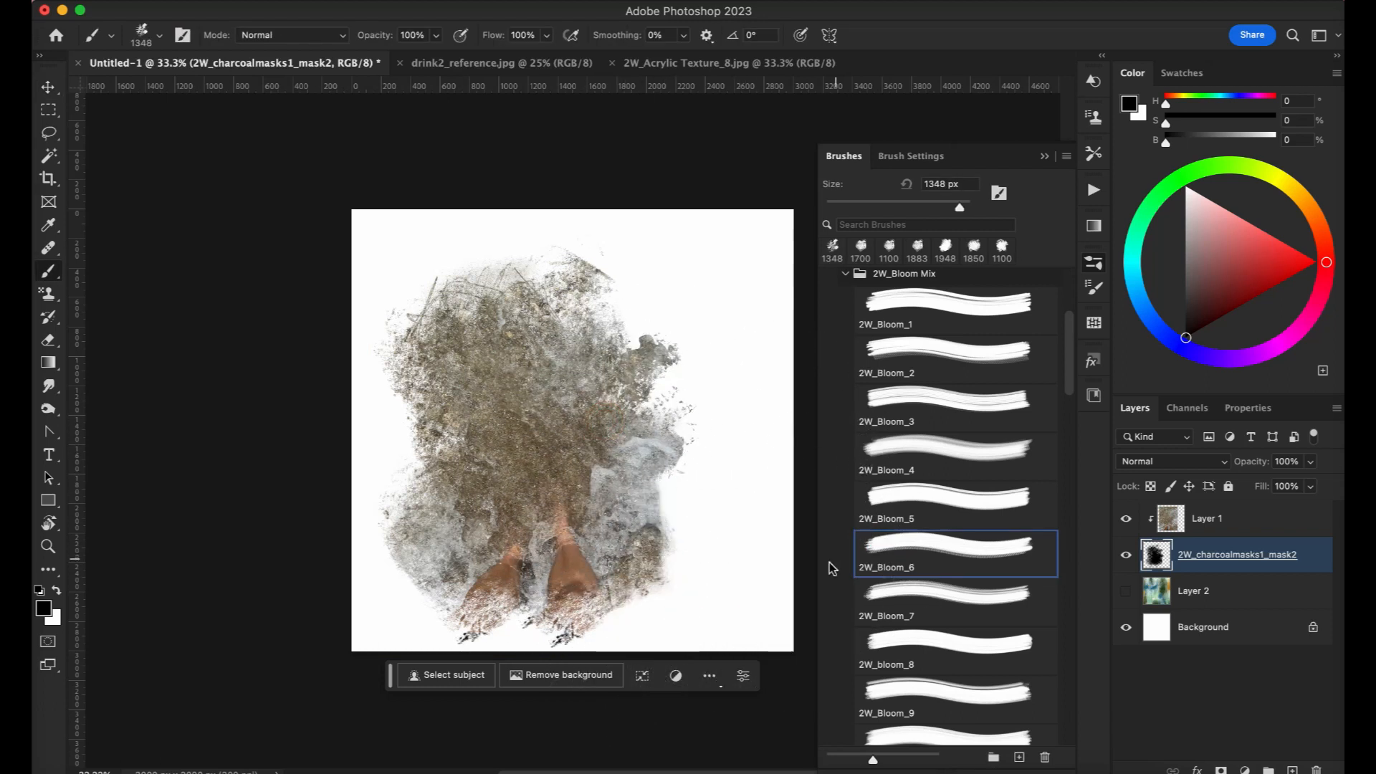
{"action": "left_click", "coordinate": [881, 595]}
{"action": "left_click", "coordinate": [458, 476]}
Stamp the 1721 px 2W_Bloom_9 and 1629 px 2W_Bloom_8 brushes over the upper-right edge of the charcoal shape.
{"action": "left_click", "coordinate": [889, 686]}
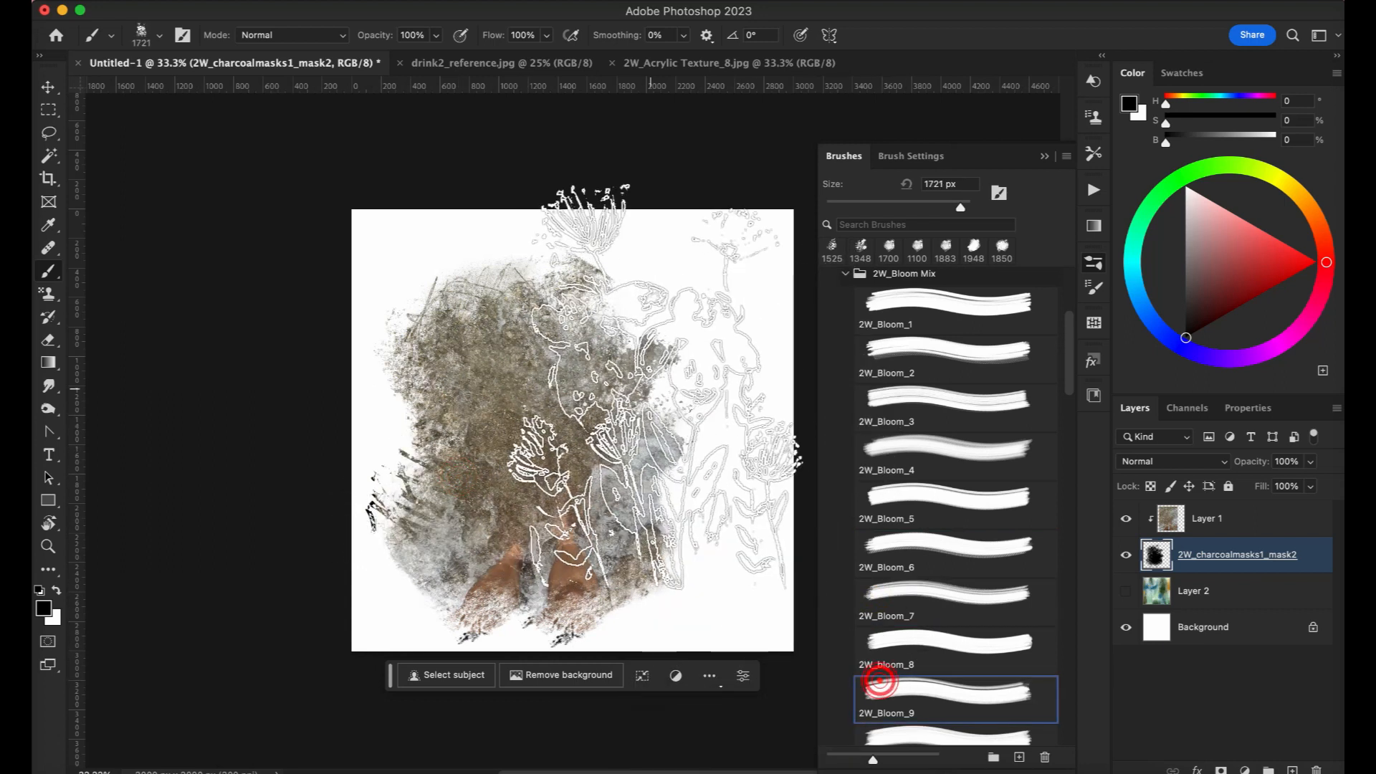
{"action": "left_click", "coordinate": [584, 399]}
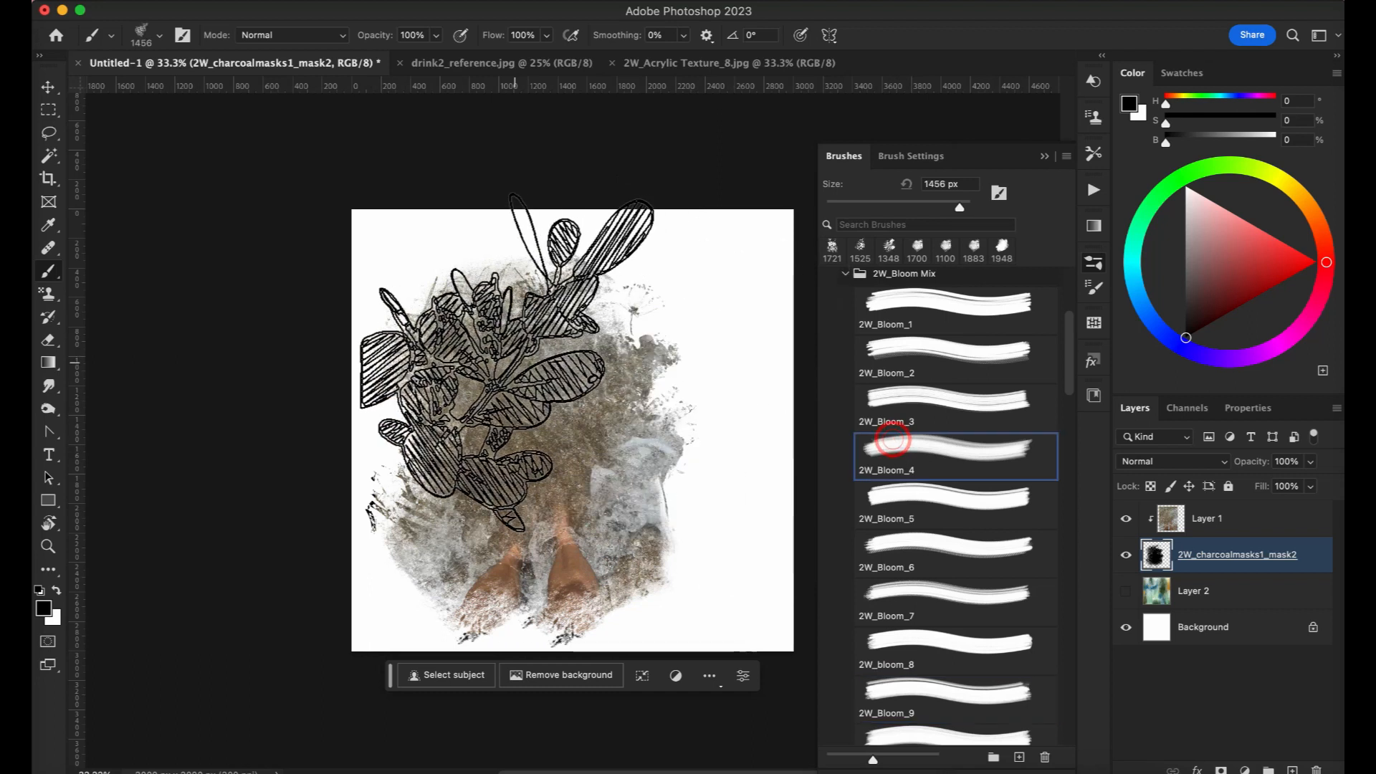
{"action": "left_click", "coordinate": [887, 648]}
{"action": "left_click_drag", "start_coordinate": [613, 401], "coordinate": [674, 398]}
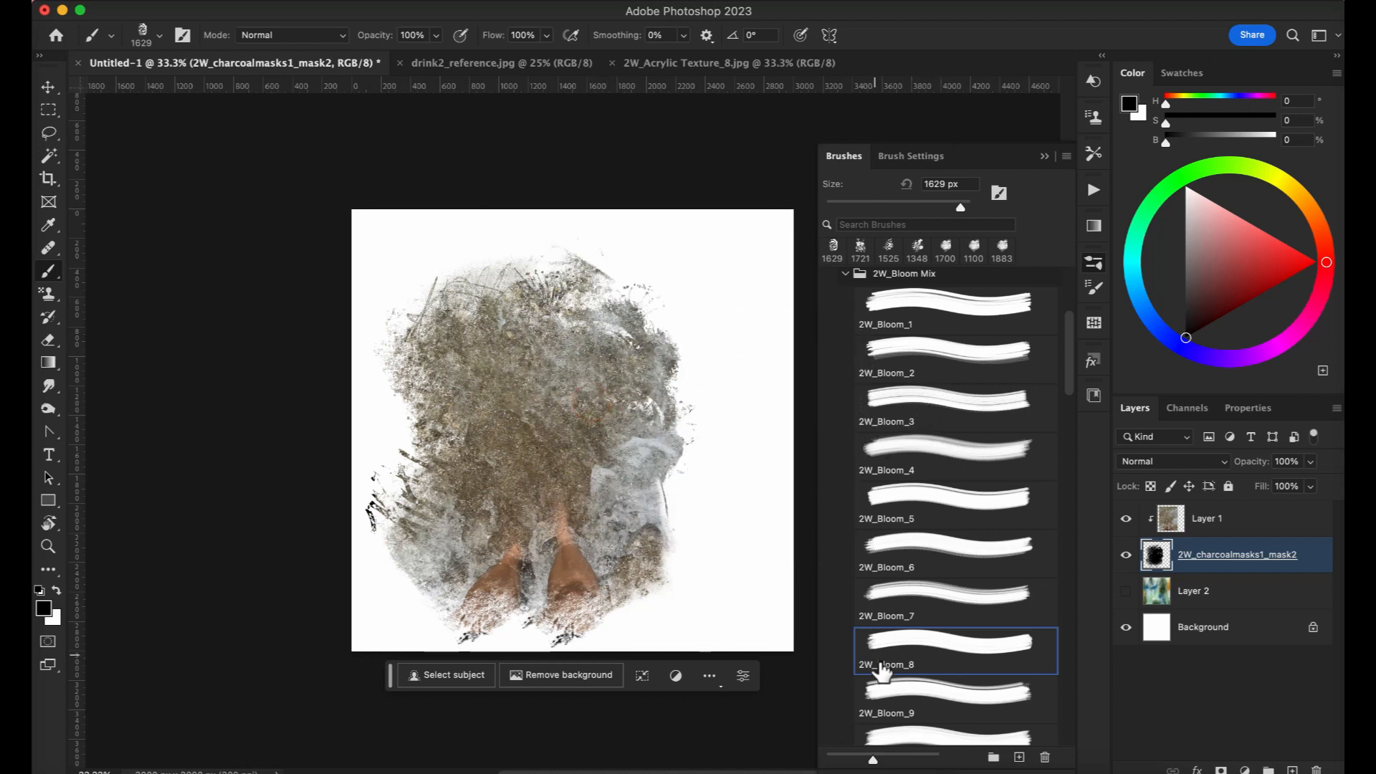
Stamp the 1305 px 2W_Bloom_10 brush on the charcoal layer to add leaf shapes along the shape's upper-left edge.
{"action": "left_click", "coordinate": [881, 692]}
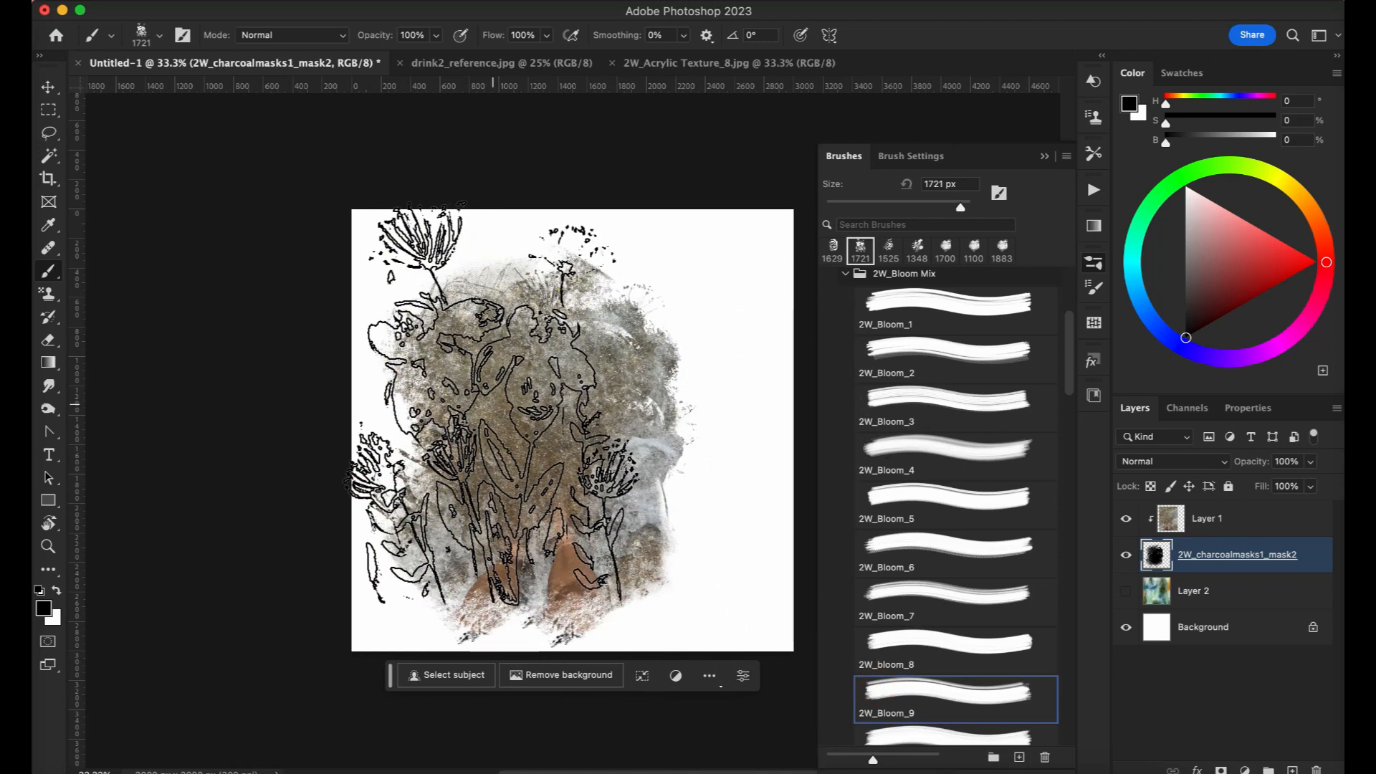
{"action": "left_click", "coordinate": [881, 742]}
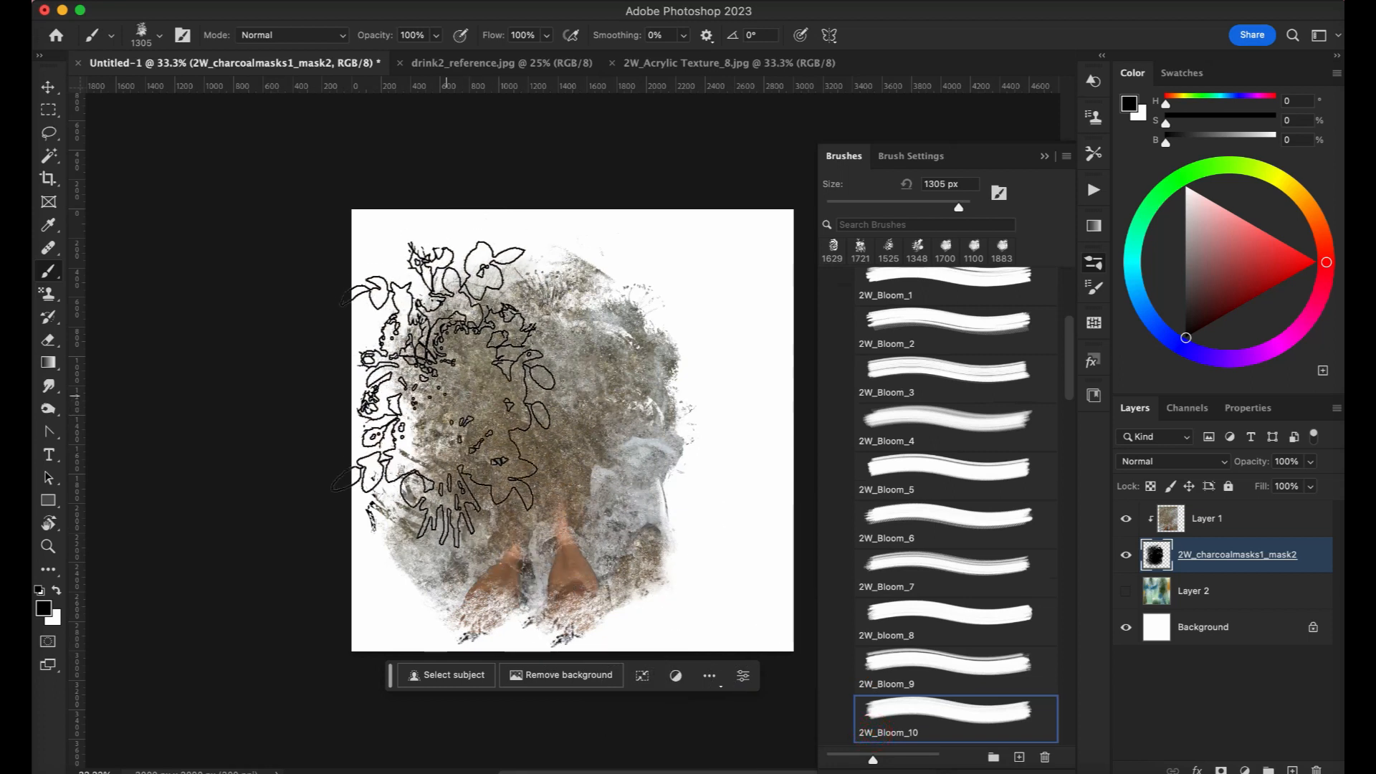
{"action": "left_click", "coordinate": [435, 373]}
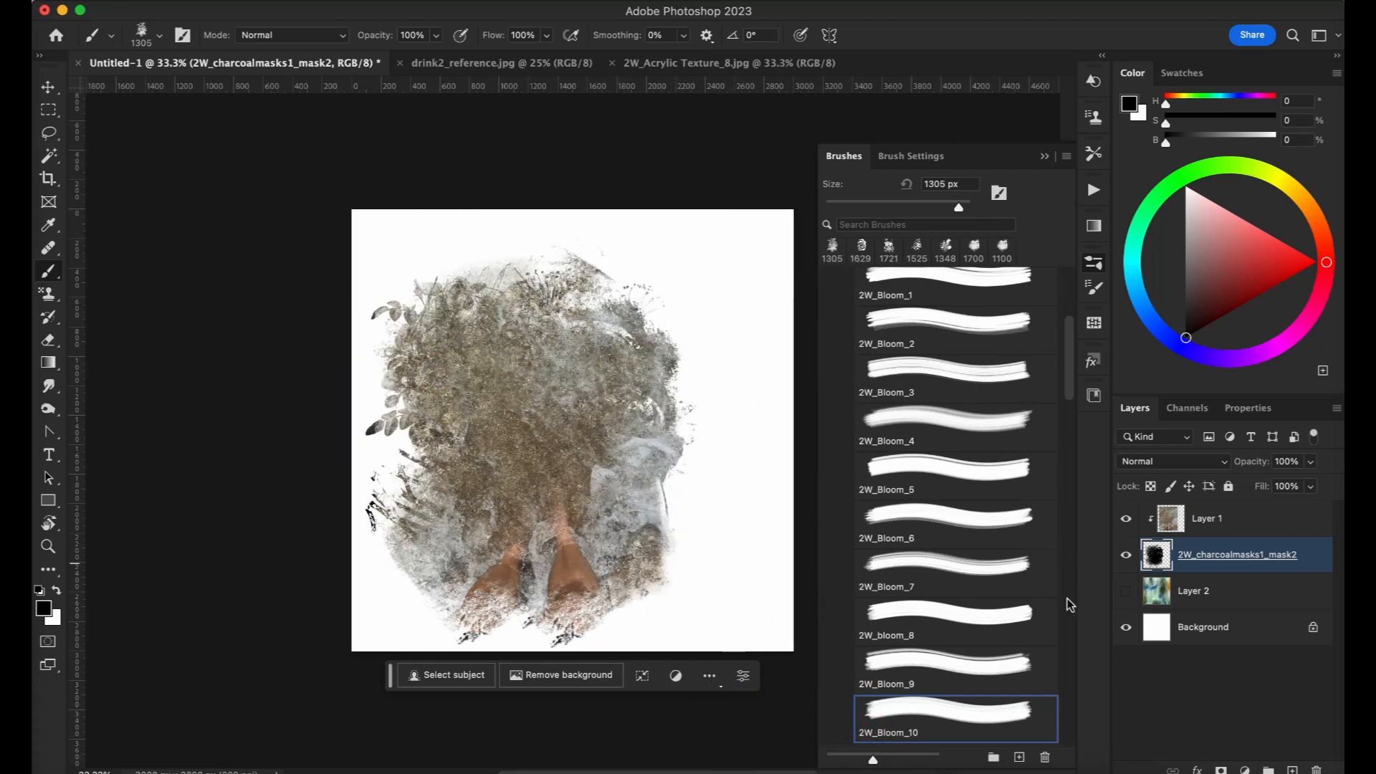
Add a layer mask to the charcoal layer and stamp black 2W_Bloom_10 leaves along its upper and right edges, lowering brush opacity to 73% for the last stamp.
{"action": "left_click", "coordinate": [1221, 770]}
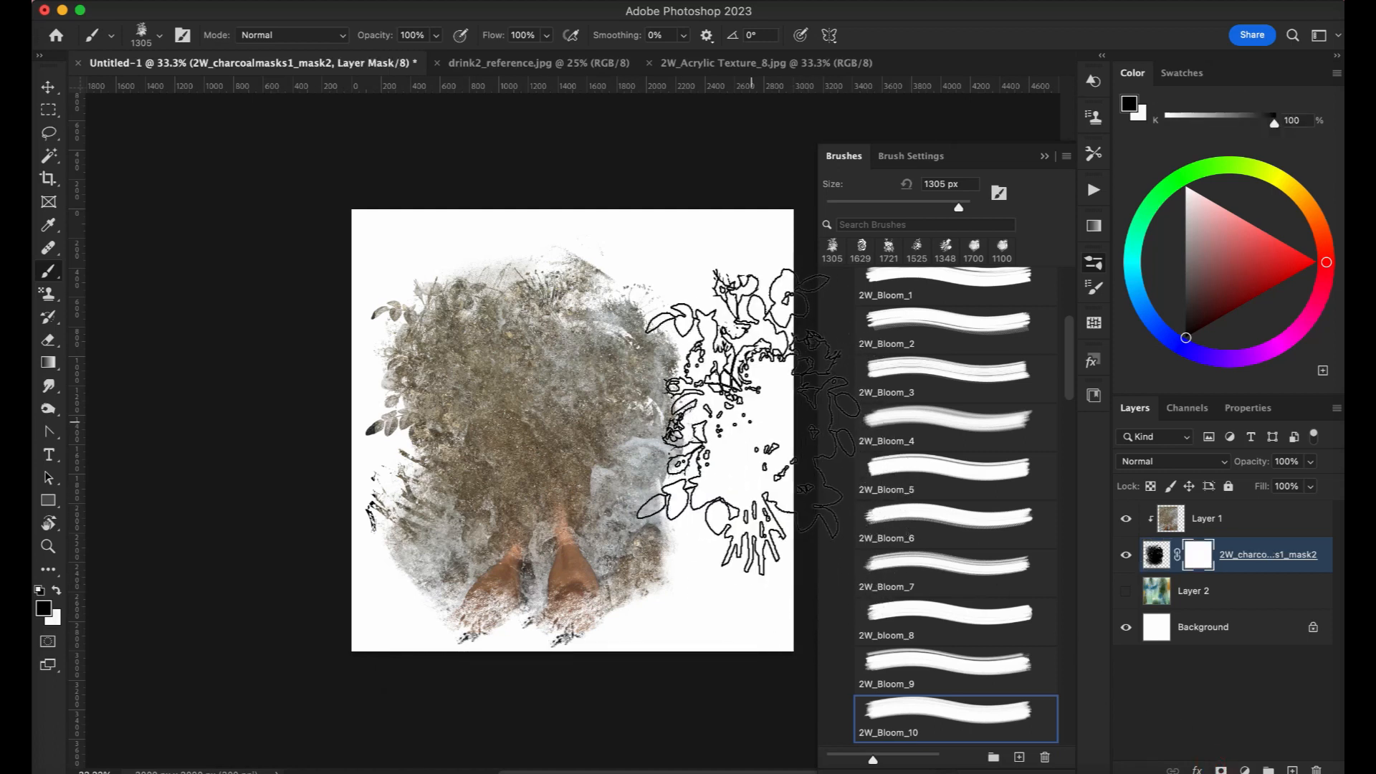
{"action": "left_click", "coordinate": [687, 387]}
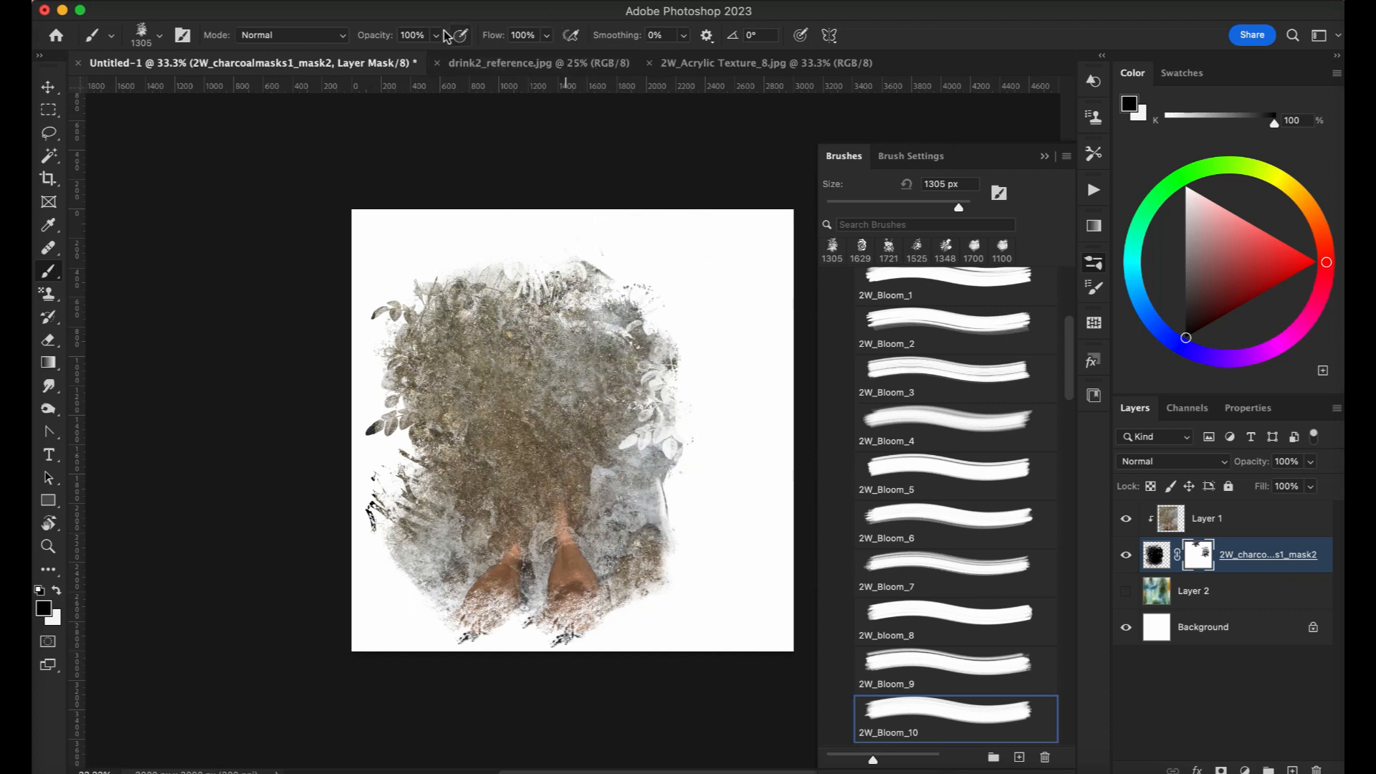
{"action": "left_click", "coordinate": [453, 13]}
{"action": "left_click", "coordinate": [637, 395]}
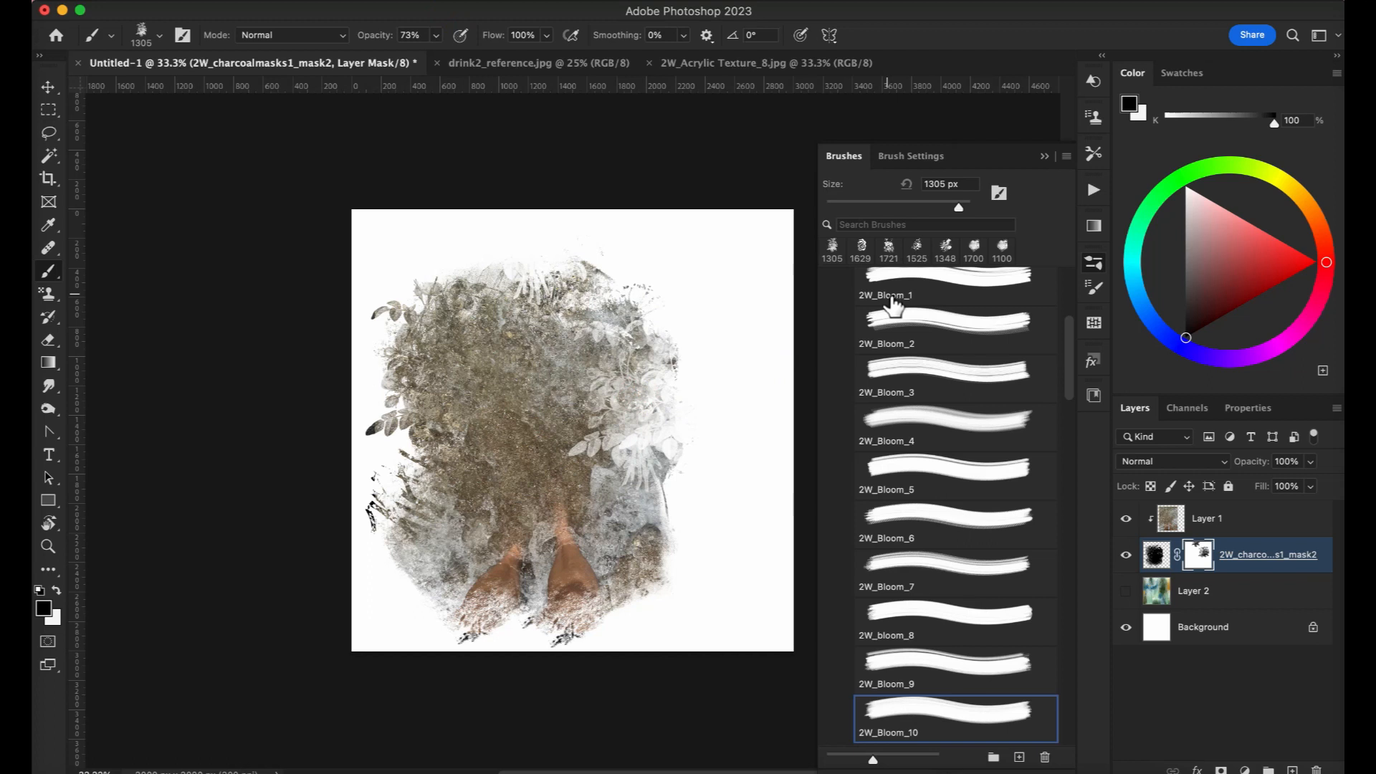
Collapse the 2W_Bloom Mix brush folder and expand 2W_charcoalmasks1 to reach its mask brushes.
{"action": "left_click", "coordinate": [1094, 262]}
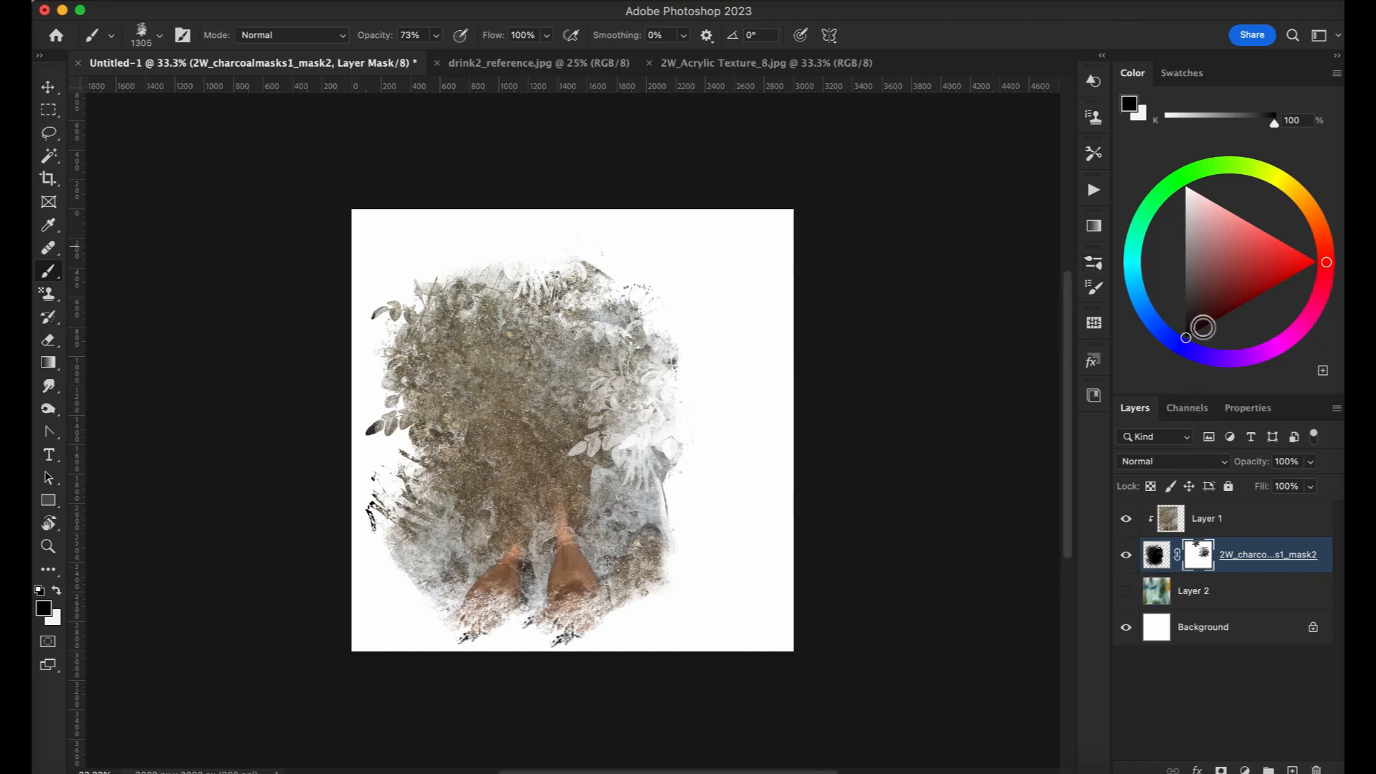
{"action": "left_click", "coordinate": [1095, 263]}
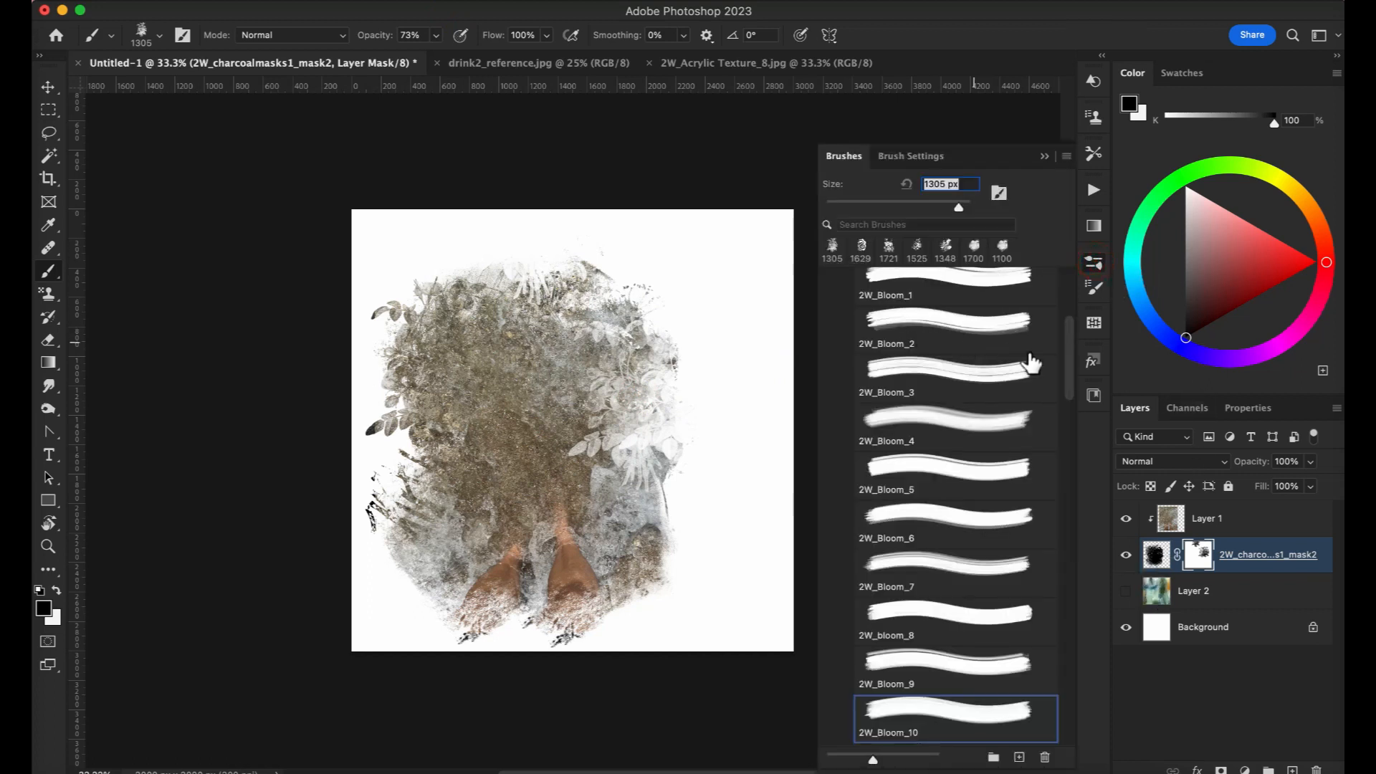
{"action": "left_click_drag", "start_coordinate": [1067, 367], "coordinate": [1067, 318]}
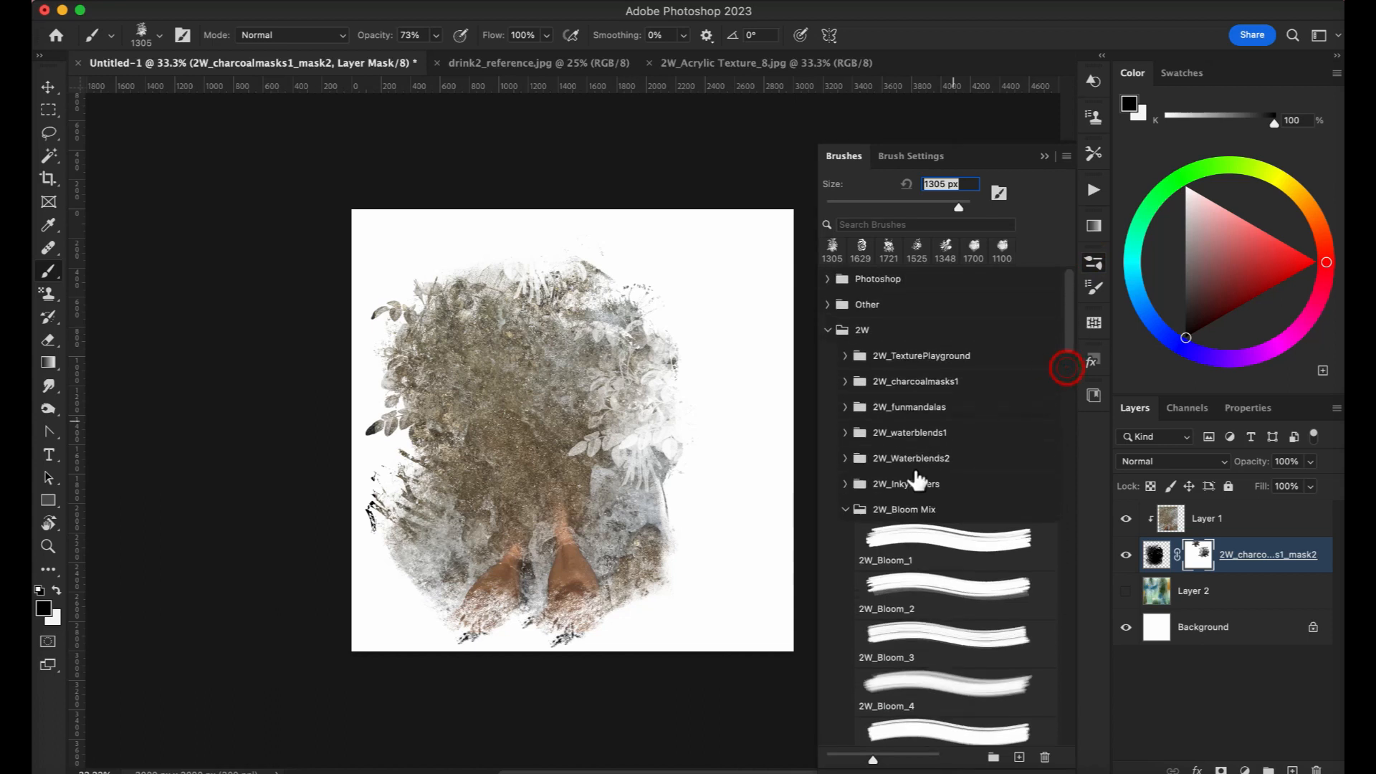
{"action": "left_click", "coordinate": [846, 508]}
{"action": "left_click", "coordinate": [845, 382]}
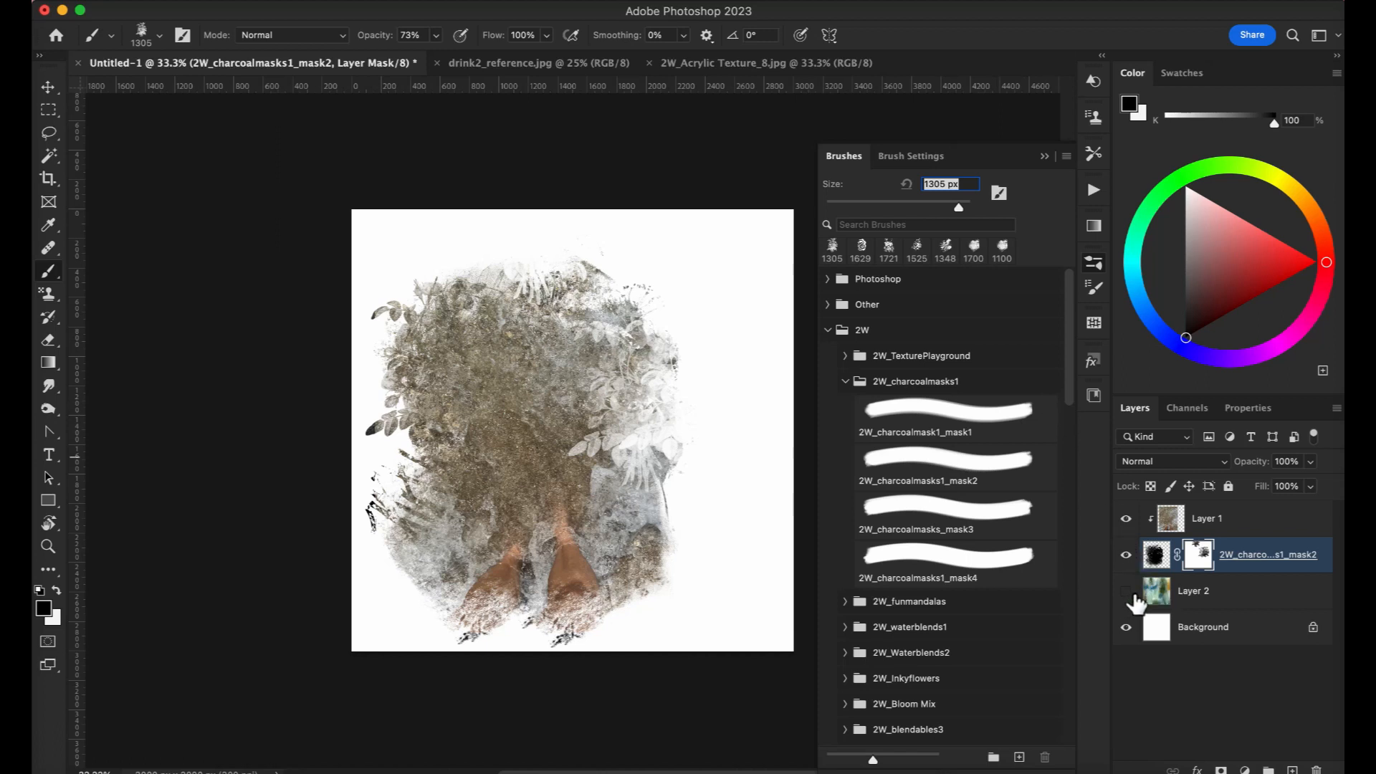
Show the acrylic texture on Layer 2 and conceal it with a black layer mask.
{"action": "left_click", "coordinate": [1126, 591]}
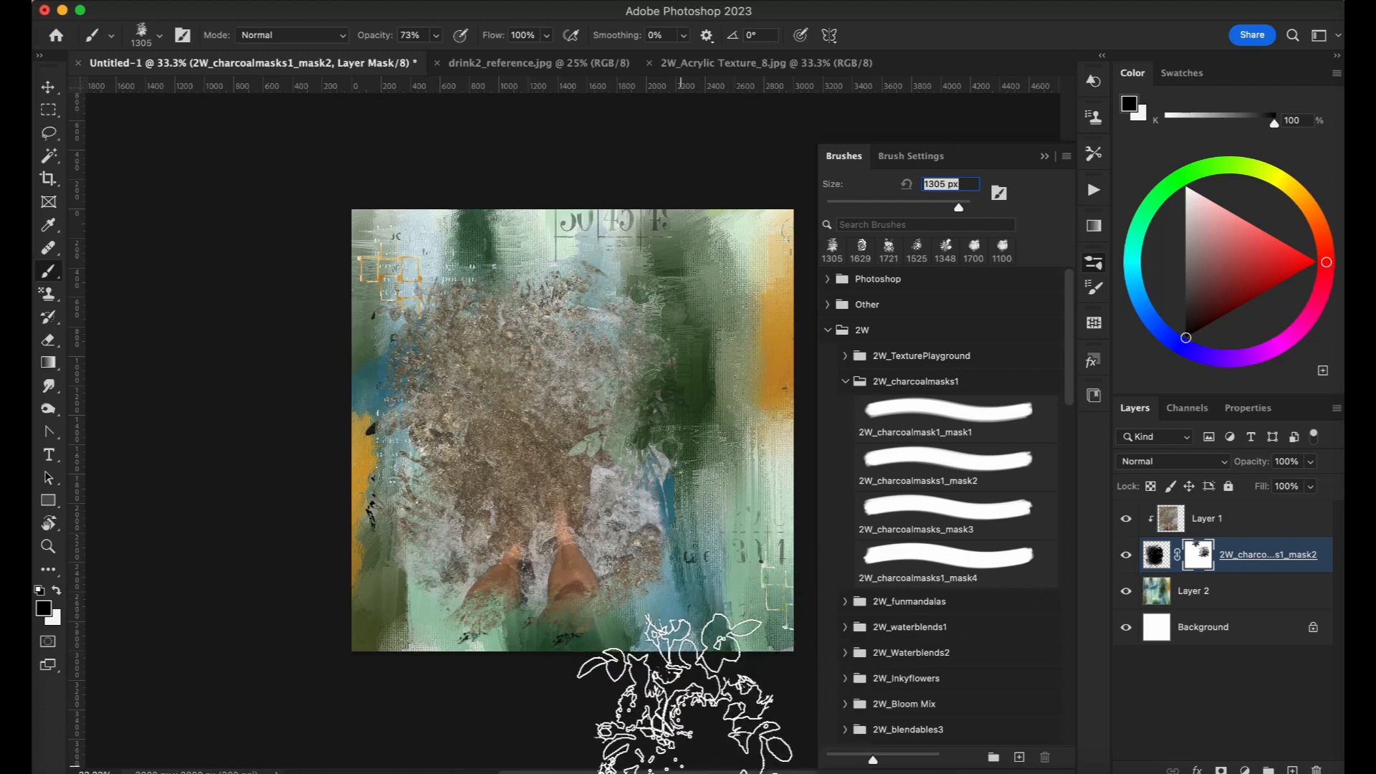
{"action": "left_click", "coordinate": [633, 771]}
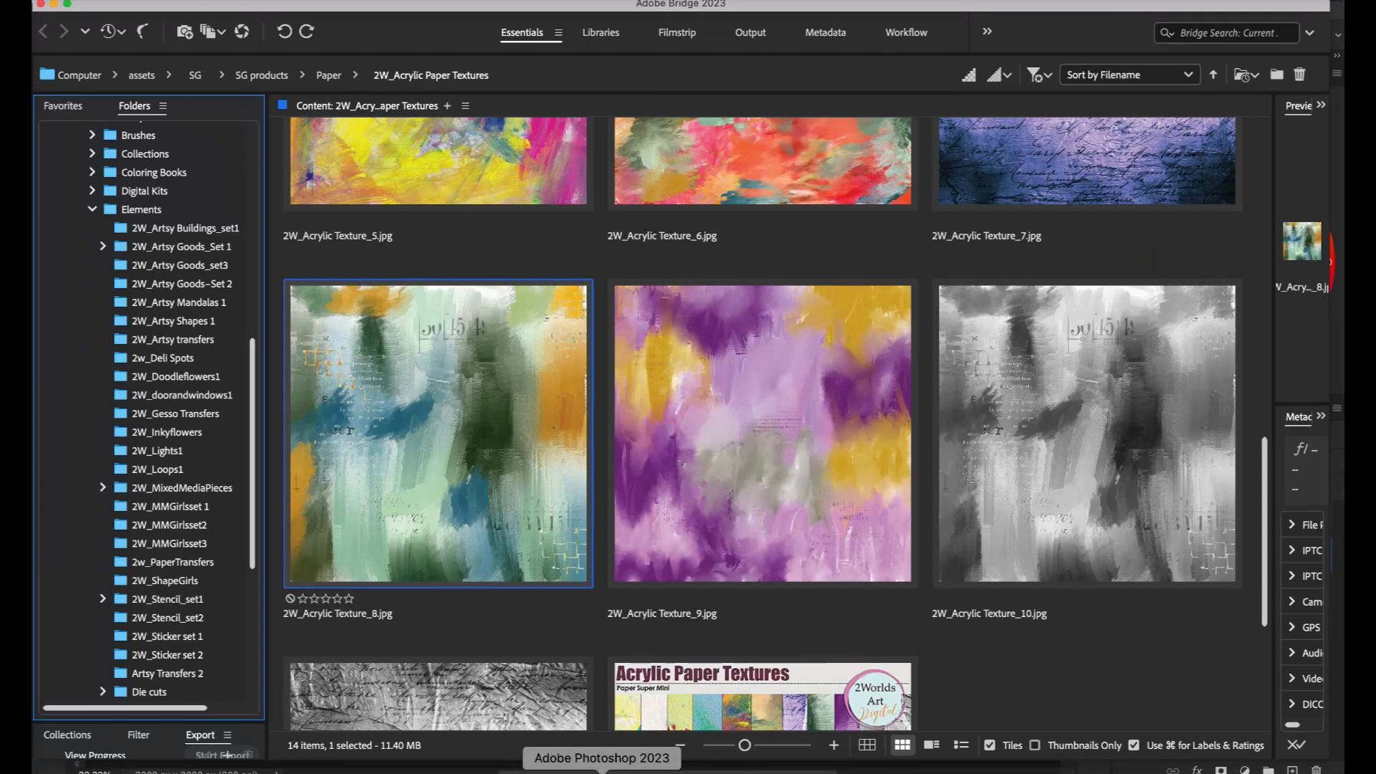
{"action": "left_click", "coordinate": [602, 771]}
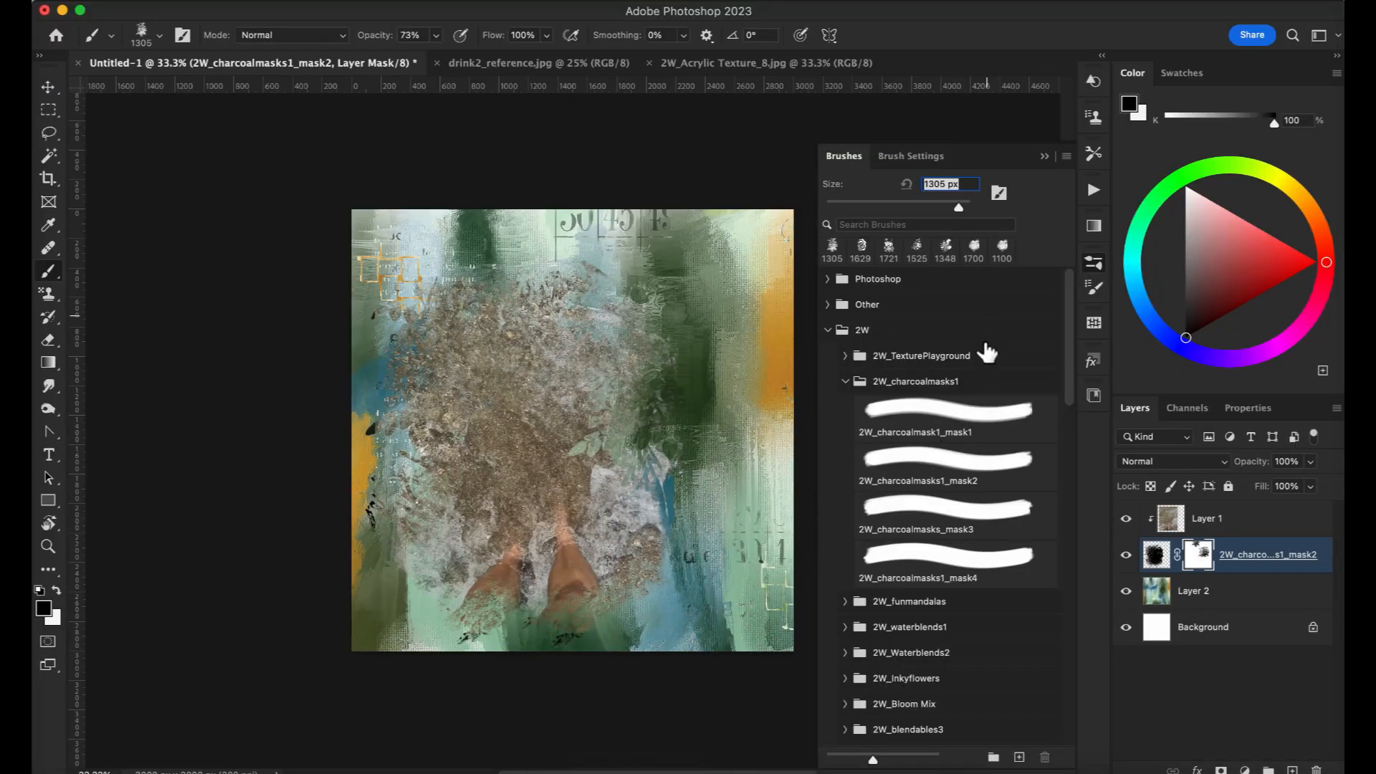
{"action": "left_click", "coordinate": [1182, 591]}
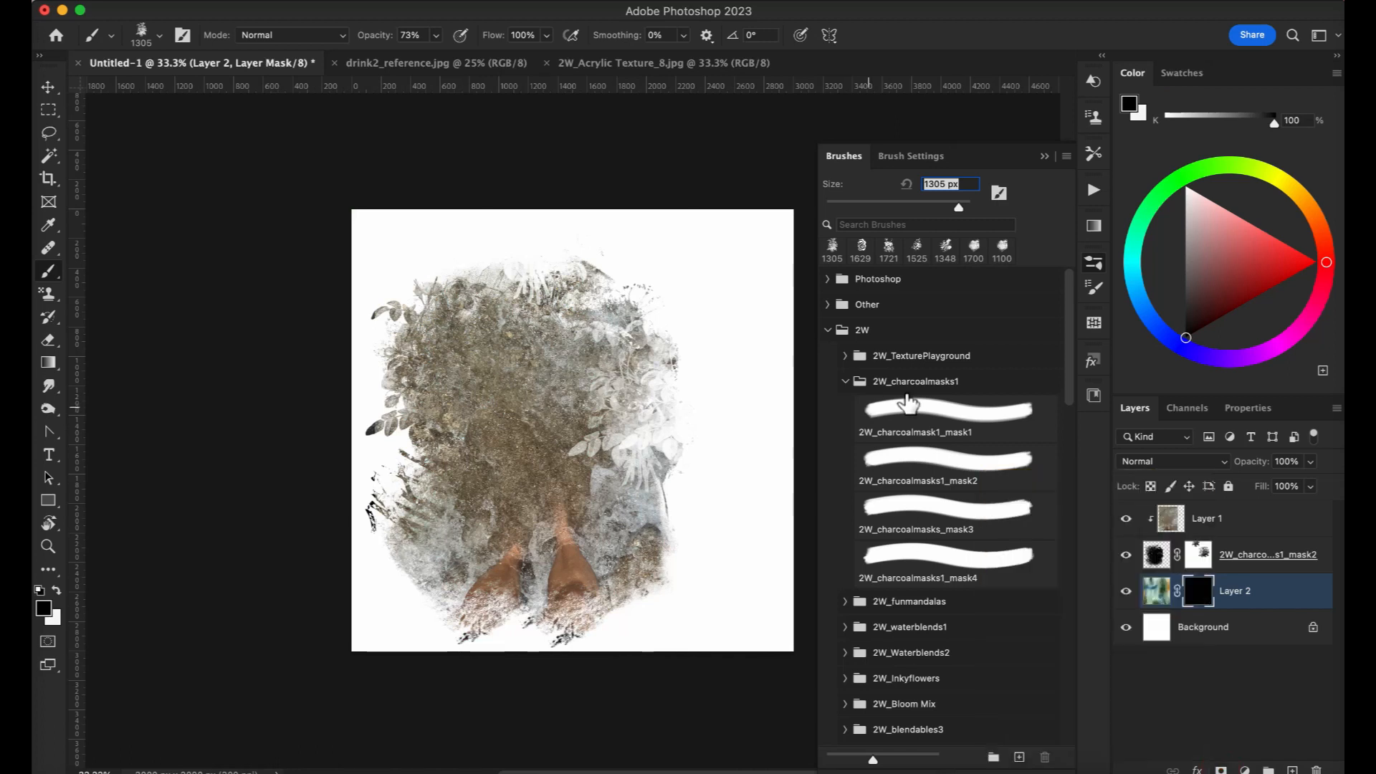
Choose the 1799 px 2W_charcoalmasks_mask3 brush and set its flow to 90%.
{"action": "left_click", "coordinate": [1047, 158]}
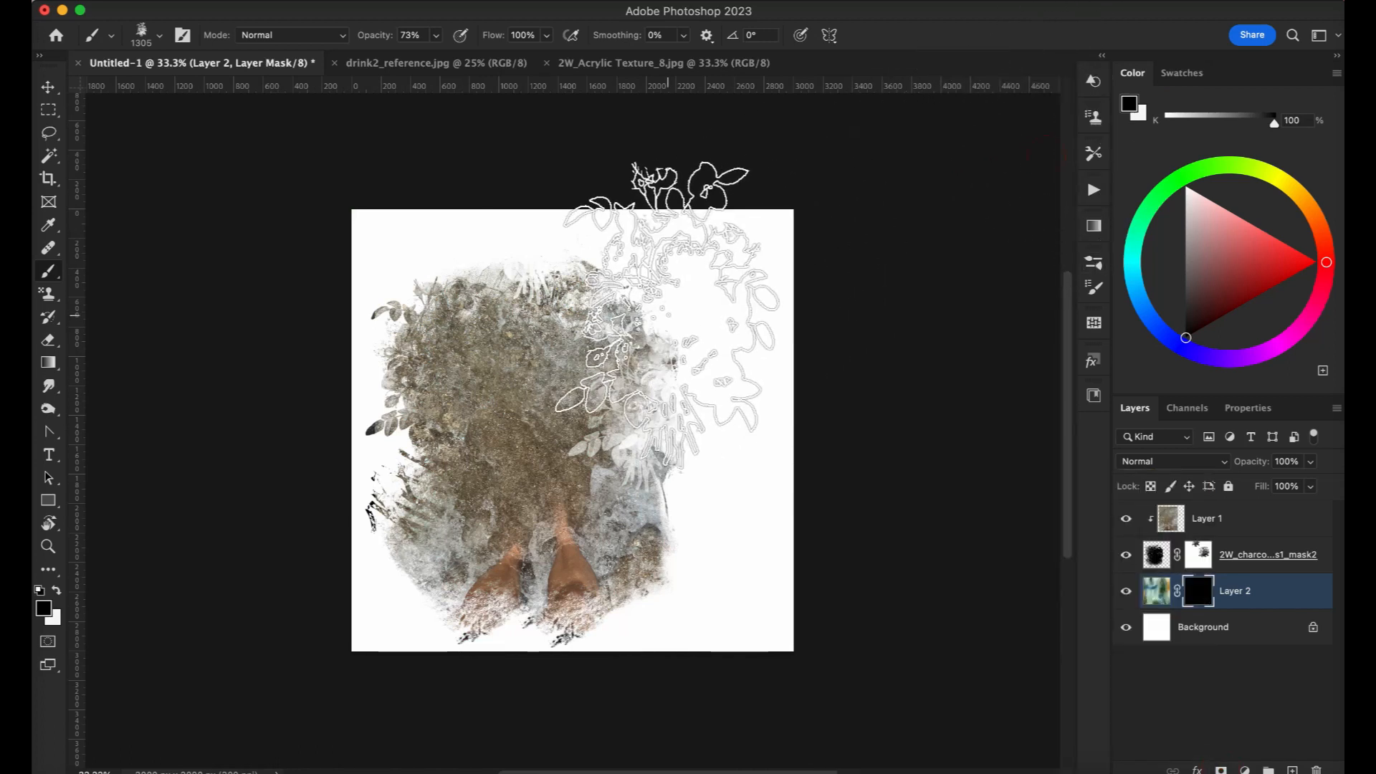
{"action": "left_click", "coordinate": [1092, 262]}
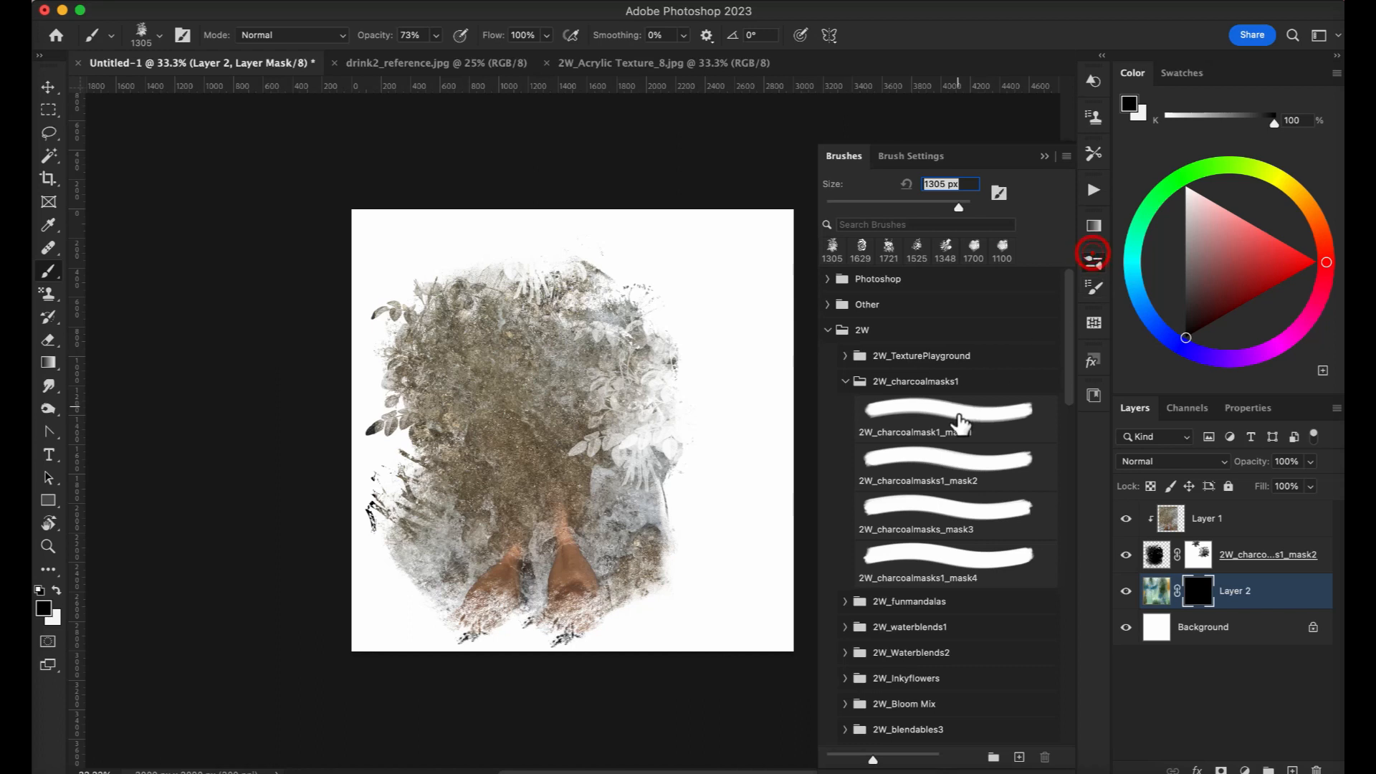
{"action": "left_click", "coordinate": [935, 459]}
{"action": "left_click", "coordinate": [883, 522]}
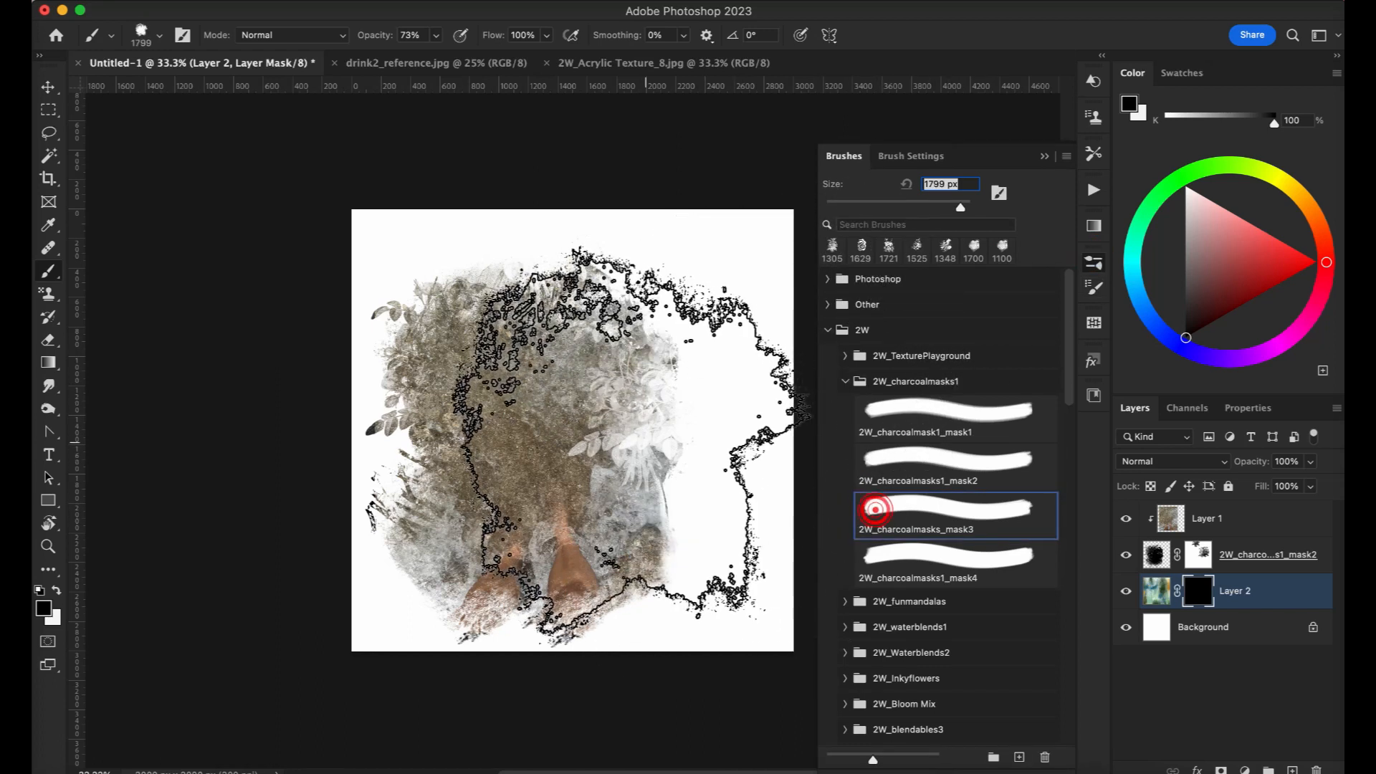
{"action": "left_click", "coordinate": [1043, 157]}
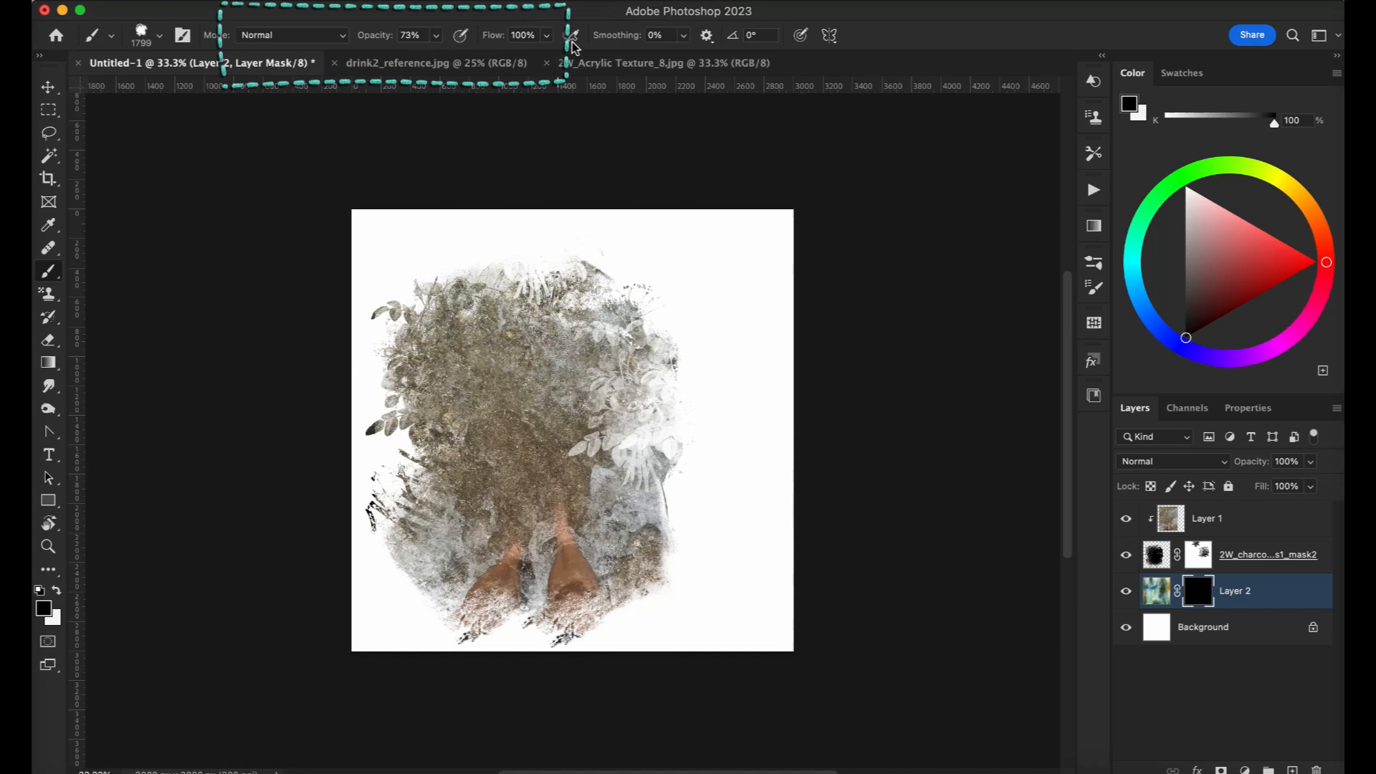
{"action": "left_click", "coordinate": [548, 40]}
{"action": "left_click_drag", "start_coordinate": [549, 56], "coordinate": [542, 61]}
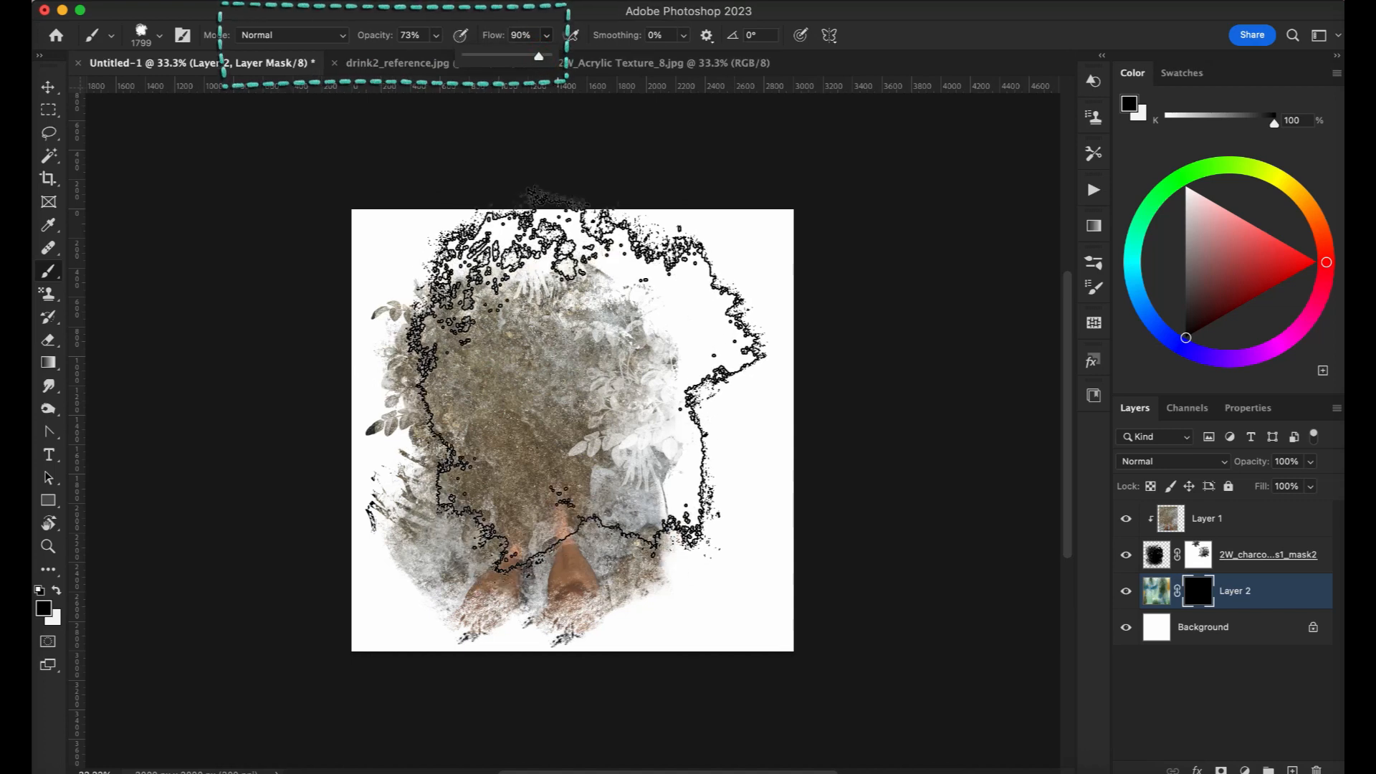
Stamp with near-white on Layer 2's black mask to reveal the acrylic texture above and to the right of the photo.
{"action": "left_click", "coordinate": [639, 354]}
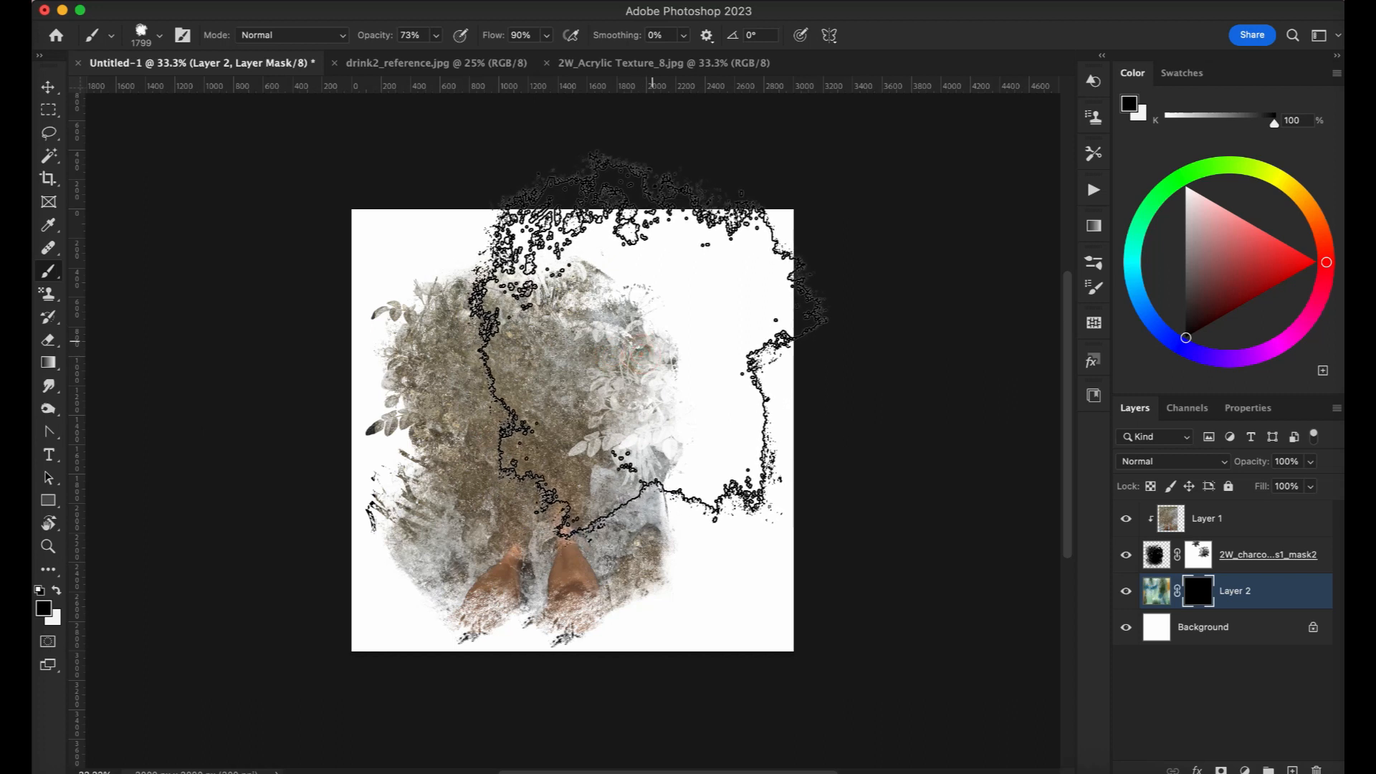
{"action": "key", "text": "x"}
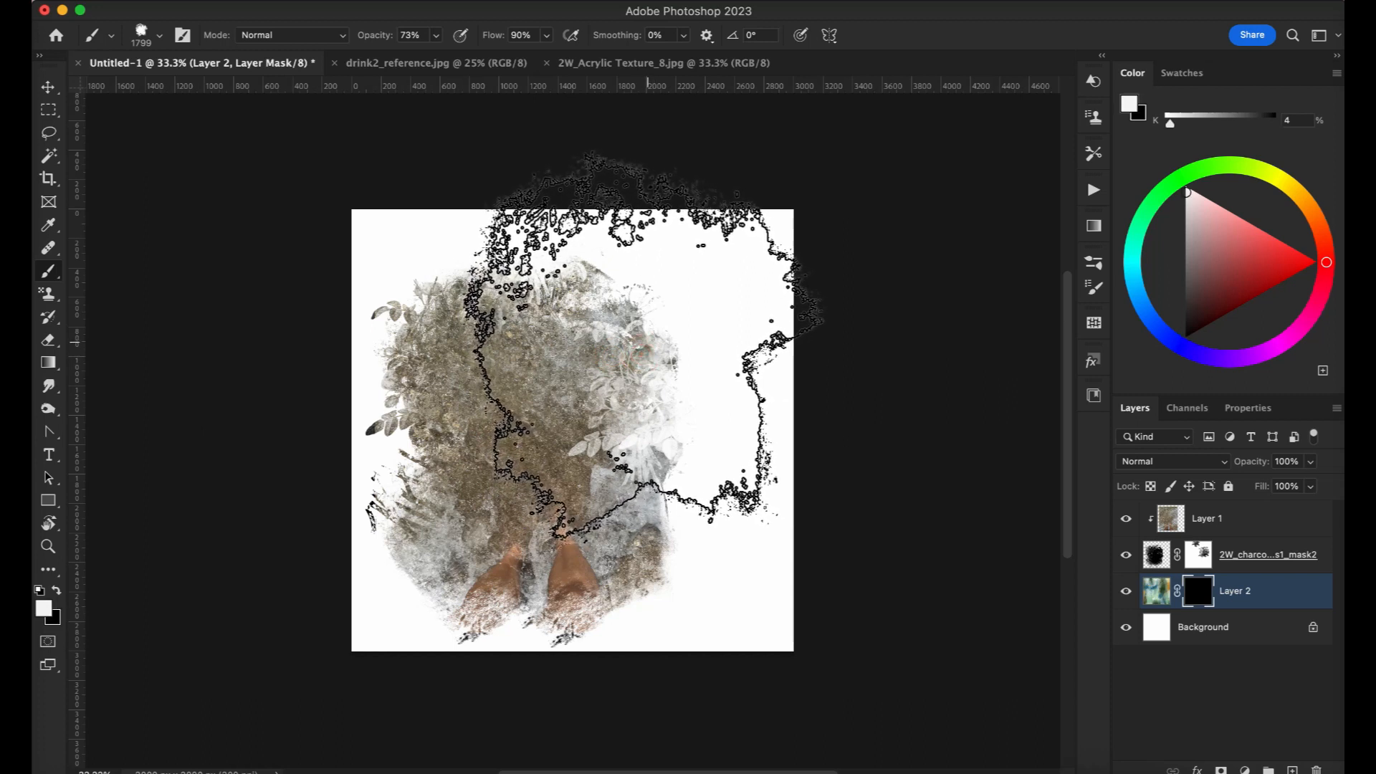
{"action": "left_click", "coordinate": [641, 351]}
{"action": "mouse_move", "coordinate": [642, 349]}
{"action": "left_mouse_down"}
{"action": "mouse_move", "coordinate": [584, 459]}
{"action": "mouse_move", "coordinate": [501, 391]}
{"action": "mouse_move", "coordinate": [495, 320]}
{"action": "left_mouse_up"}
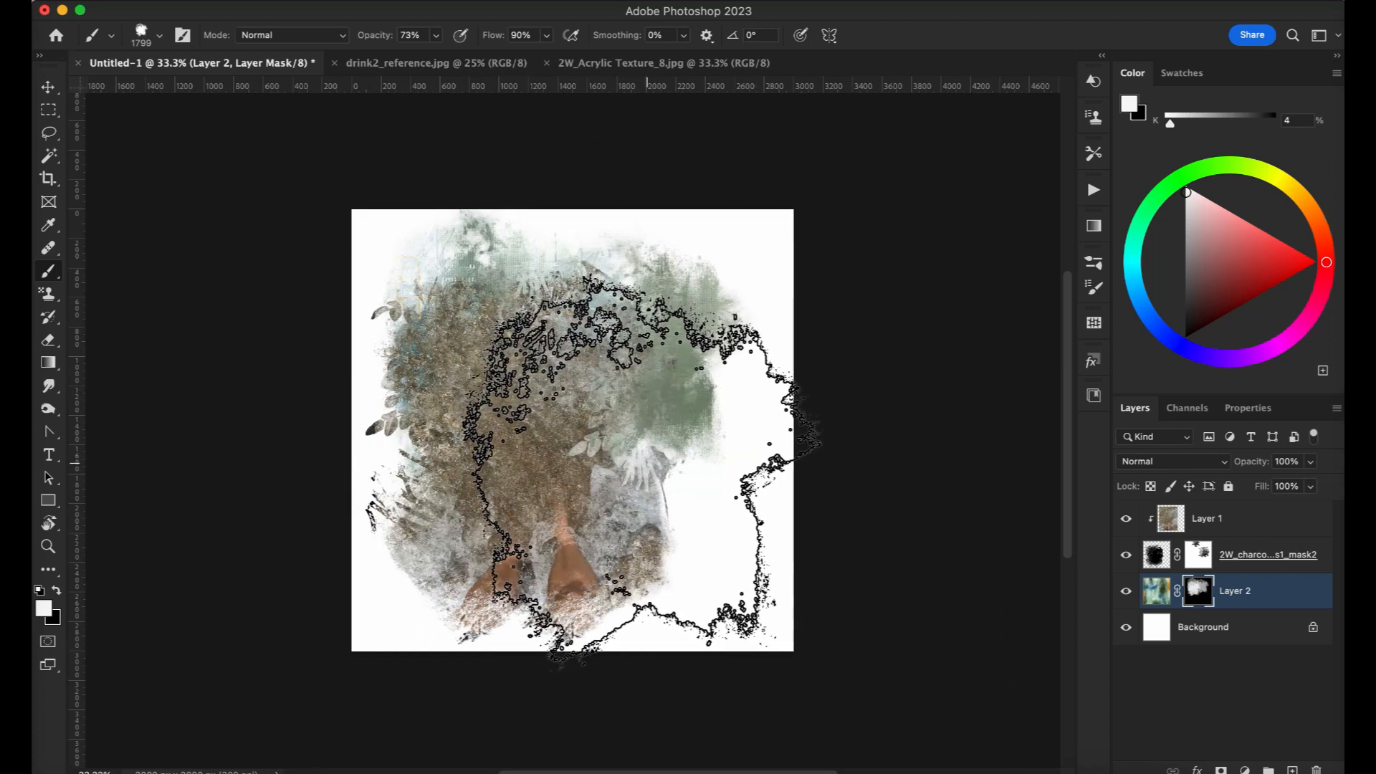
{"action": "left_click", "coordinate": [636, 462]}
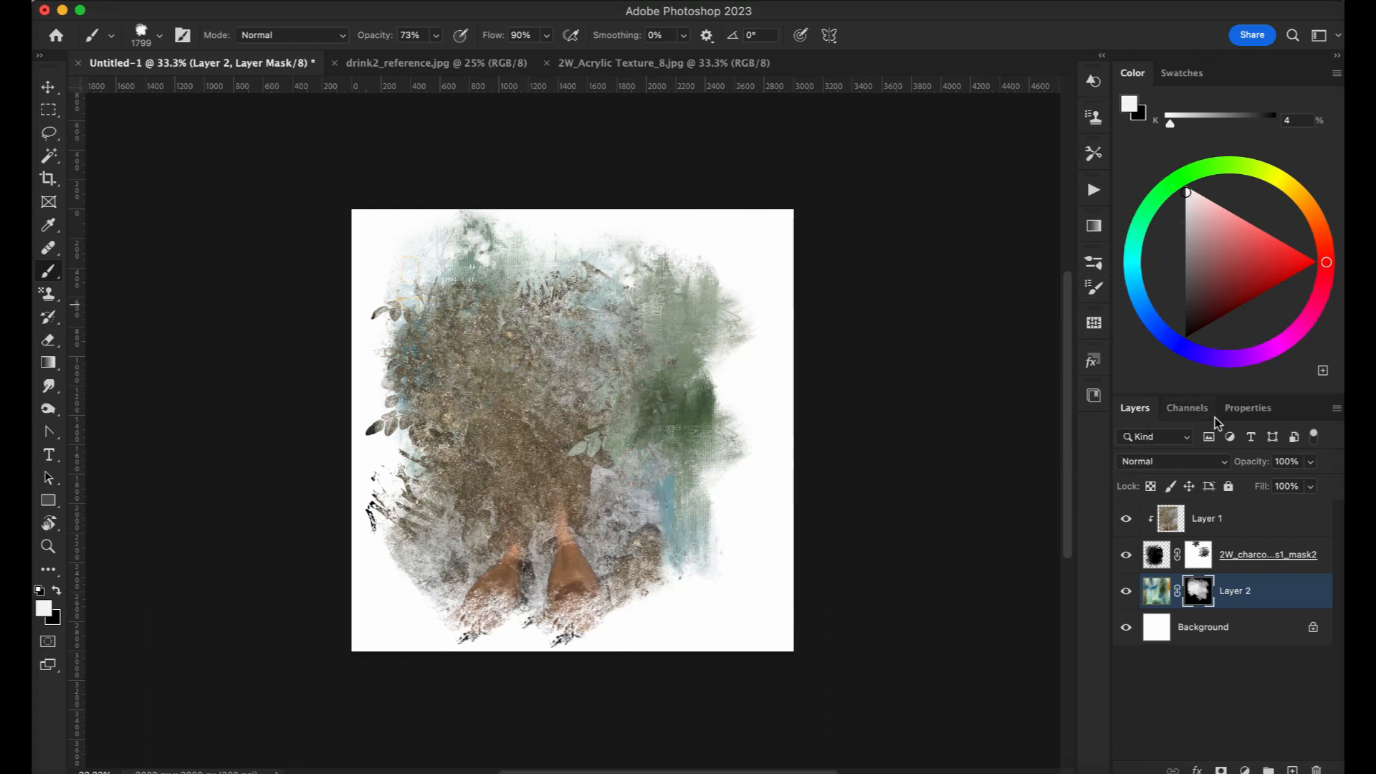
Stamp the 1850 px 2W_charcoalmasks1_mask2 brush on Layer 2's mask to reveal the texture around the feet and lower edge.
{"action": "left_click", "coordinate": [1092, 263]}
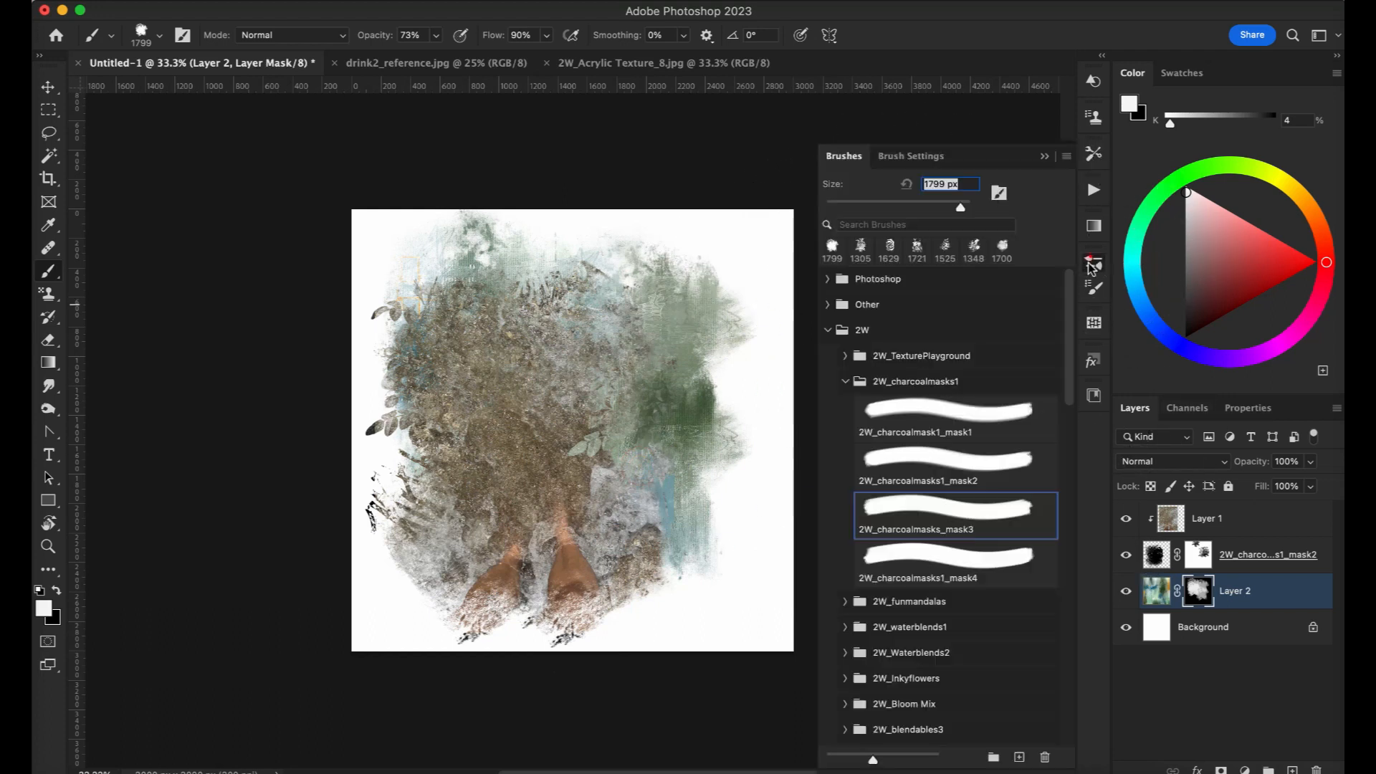
{"action": "left_click", "coordinate": [937, 469]}
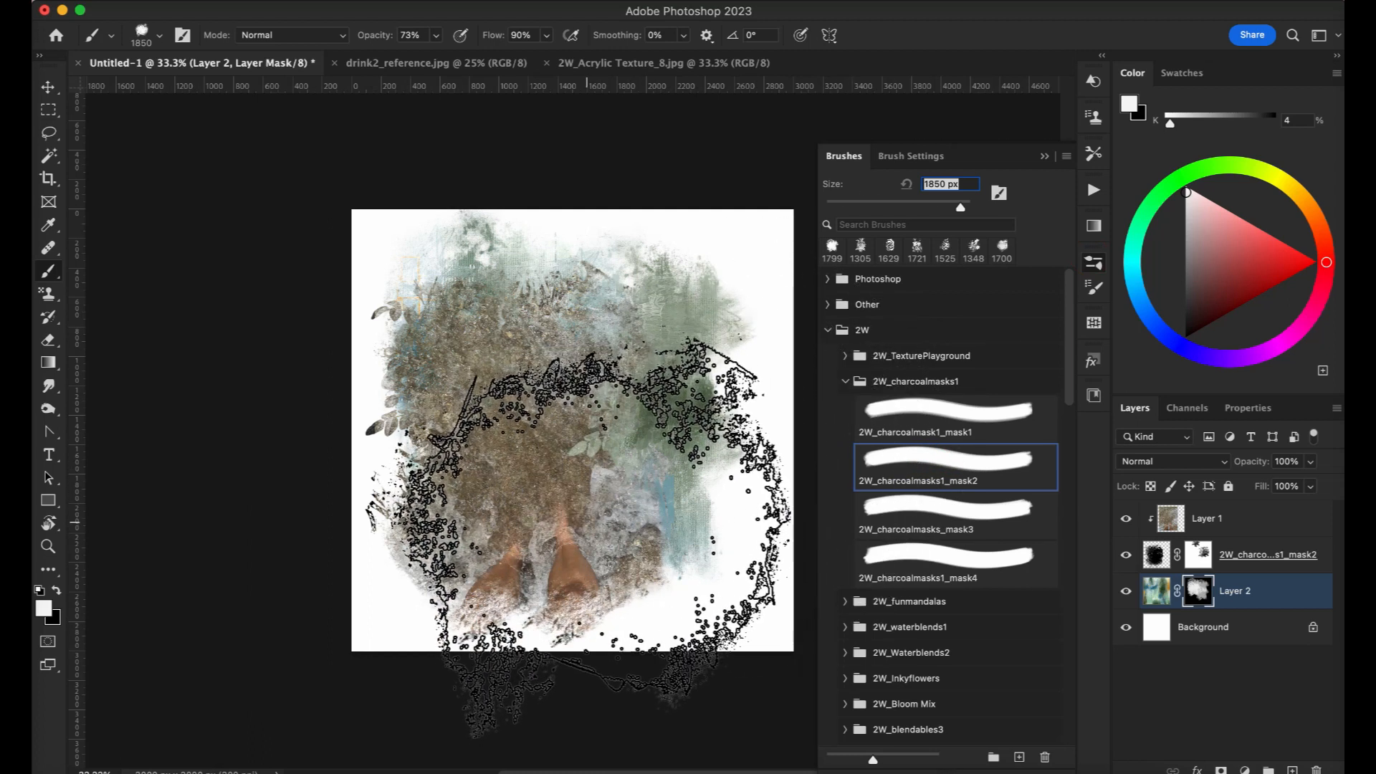
{"action": "left_click", "coordinate": [577, 558]}
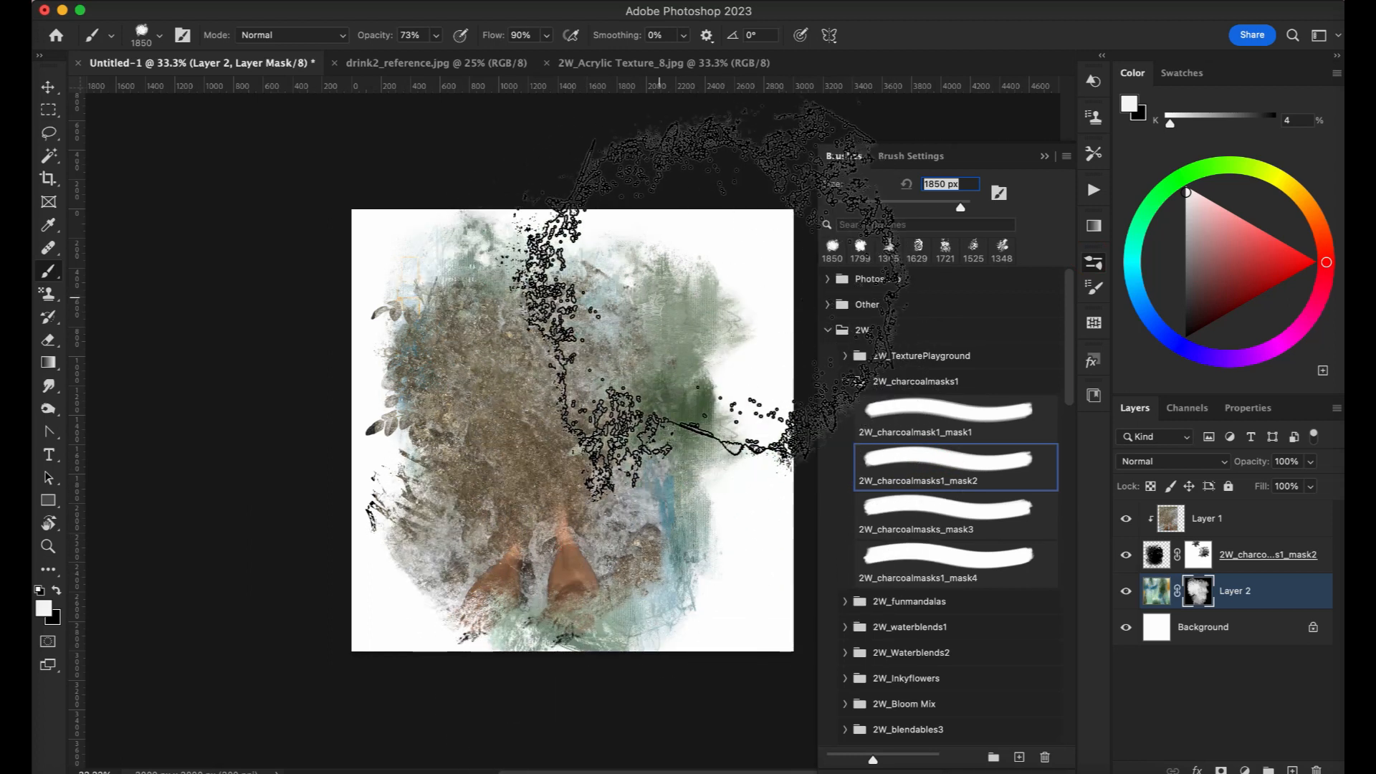
Add a new layer above Layer 1 and stamp the charcoal brush at the canvas's upper edge in dark green sampled from the texture.
{"action": "left_click", "coordinate": [1193, 521]}
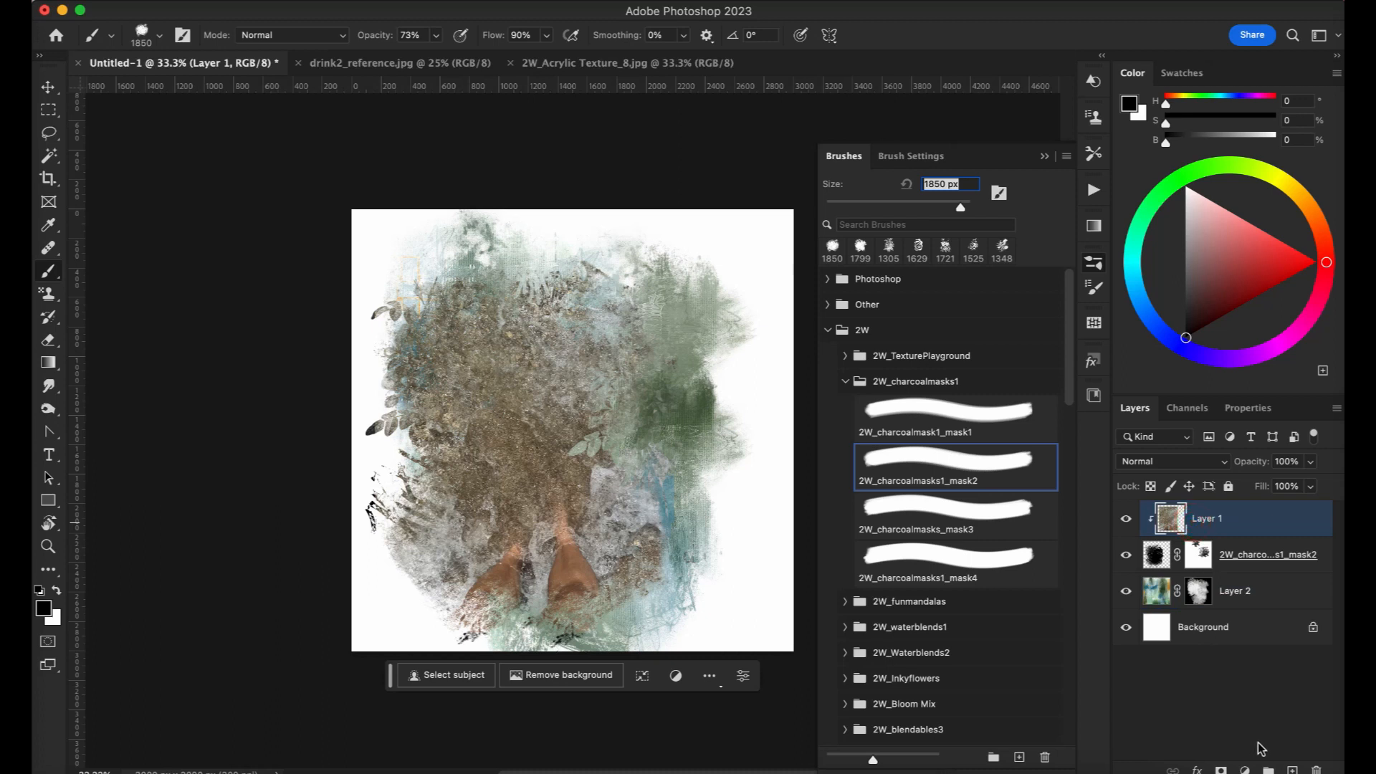
{"action": "left_click", "coordinate": [1293, 769]}
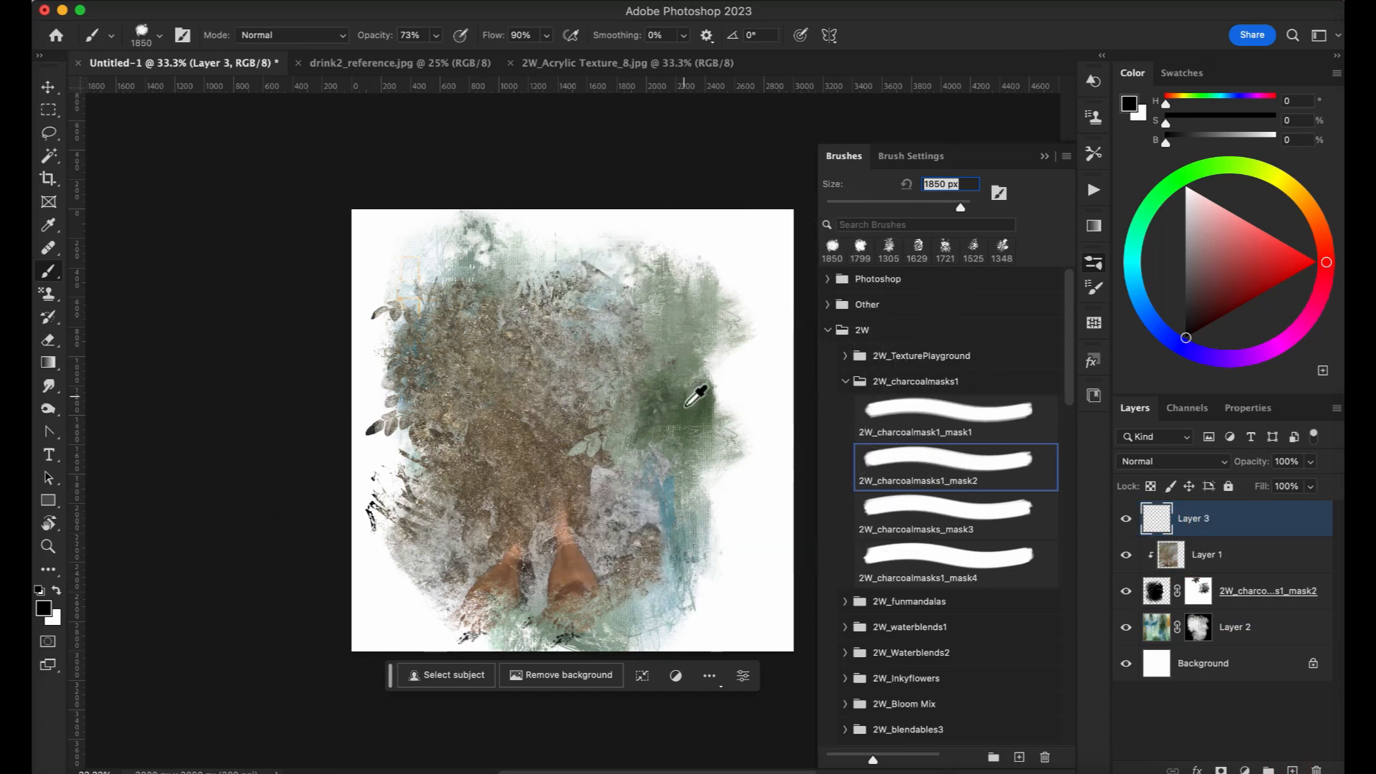
{"action": "left_click", "coordinate": [695, 396], "text": "alt"}
{"action": "left_click", "coordinate": [547, 163]}
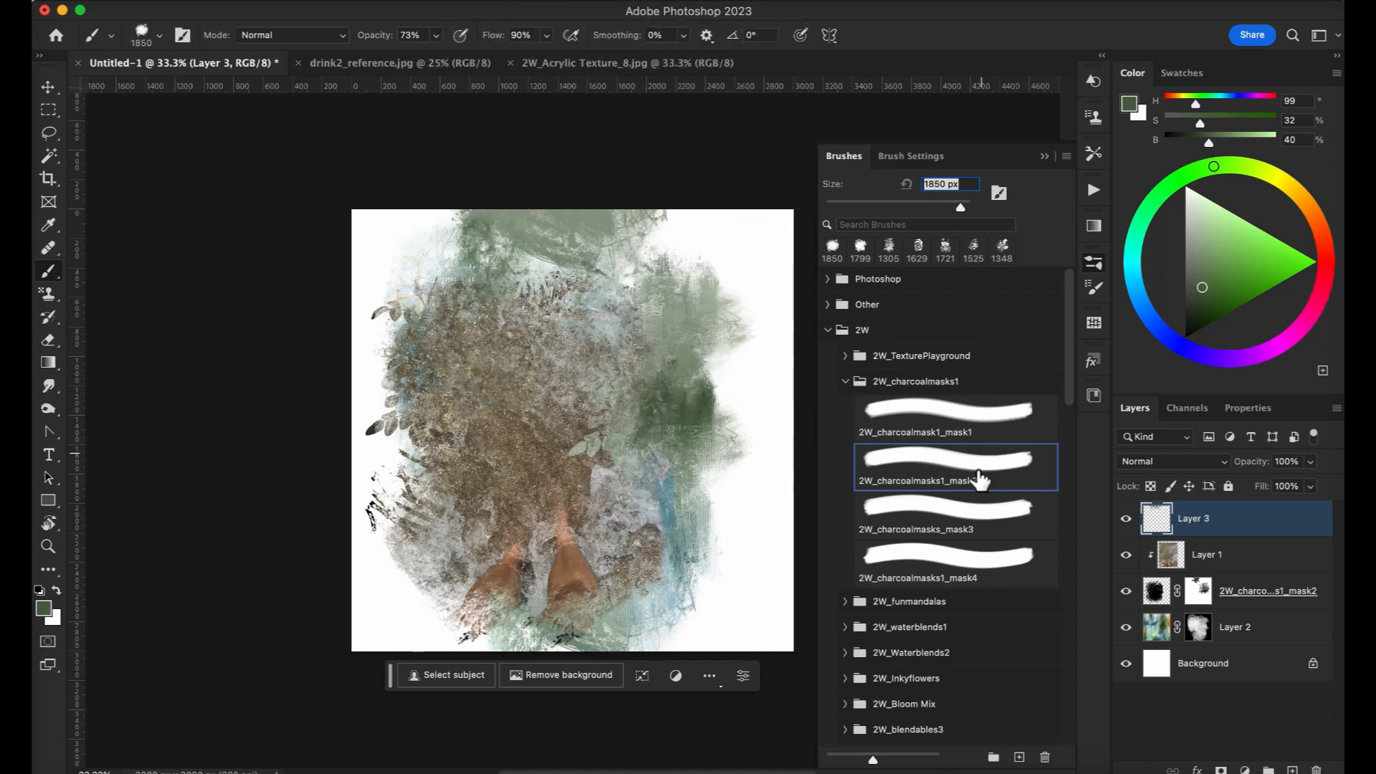
Stamp black with the 1948 px 2W_charcoalmasks1_mask4 brush on the 2W_charcoalmasks1_mask2 layer's mask to fade the photo's lower-left area.
{"action": "left_click", "coordinate": [870, 559]}
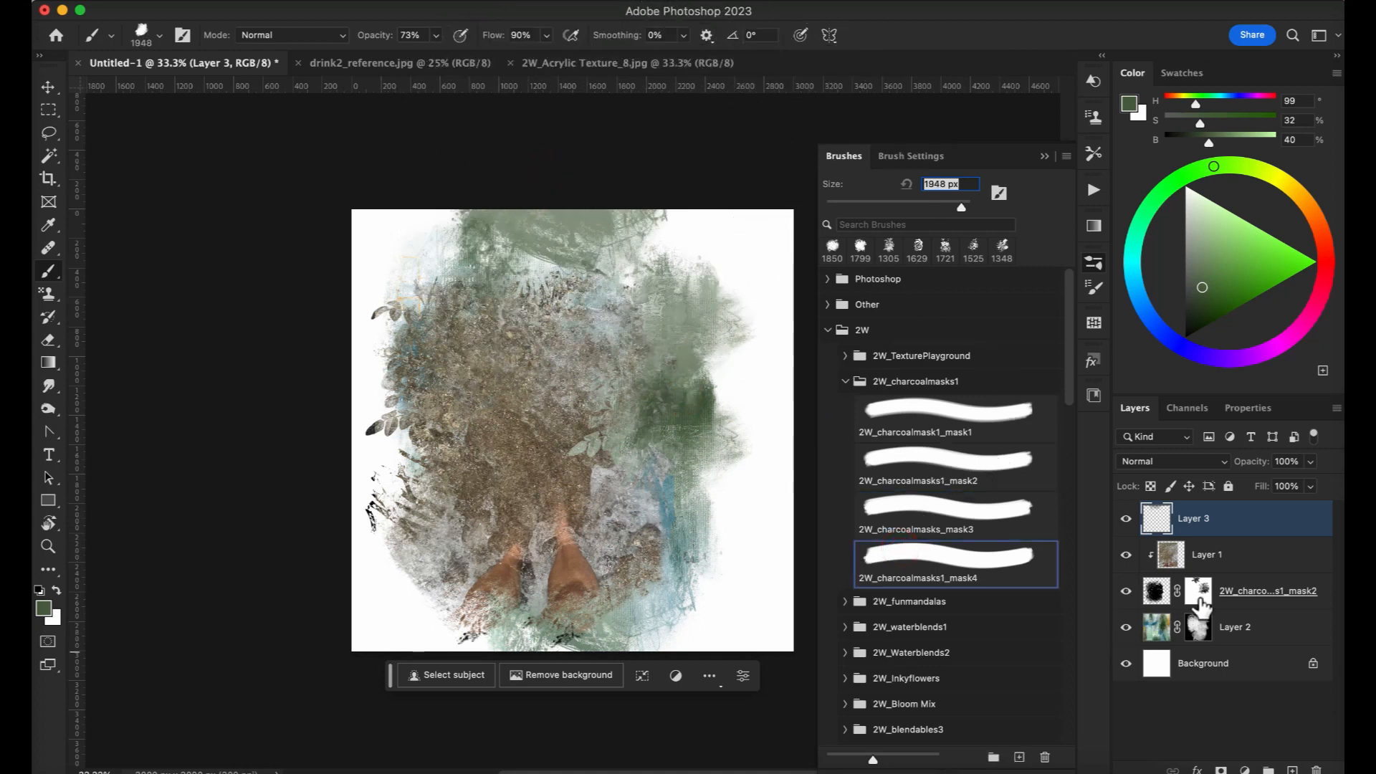
{"action": "left_click", "coordinate": [1200, 602]}
{"action": "left_click", "coordinate": [439, 583]}
{"action": "left_click_drag", "start_coordinate": [438, 582], "coordinate": [415, 507]}
{"action": "key", "text": "z"}
{"action": "key", "text": "x"}
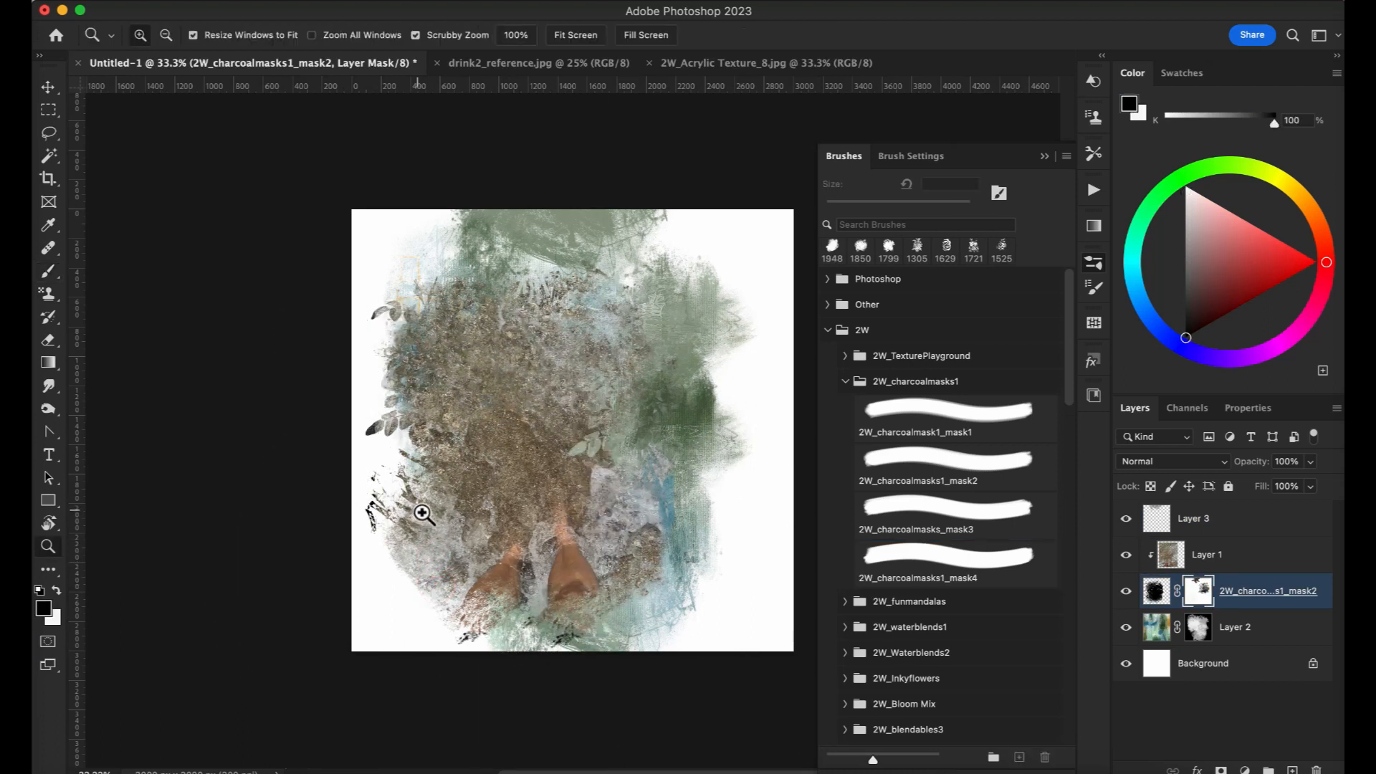
{"action": "key", "text": "b"}
{"action": "left_click", "coordinate": [946, 562]}
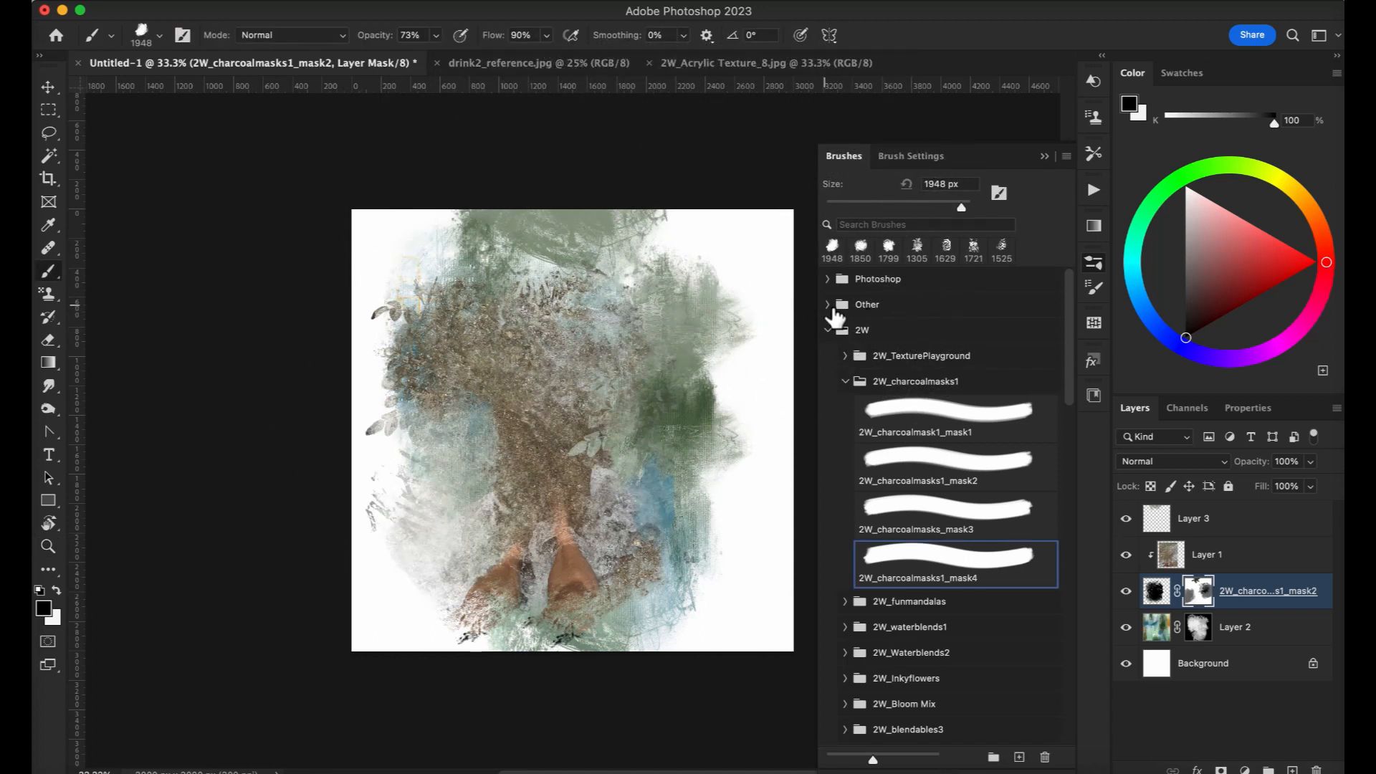
Stamp near-white on the clipping shape's mask to restore the photo's centre, and on Layer 2's mask to reveal texture along the left side.
{"action": "key", "text": "x"}
{"action": "left_click", "coordinate": [523, 418]}
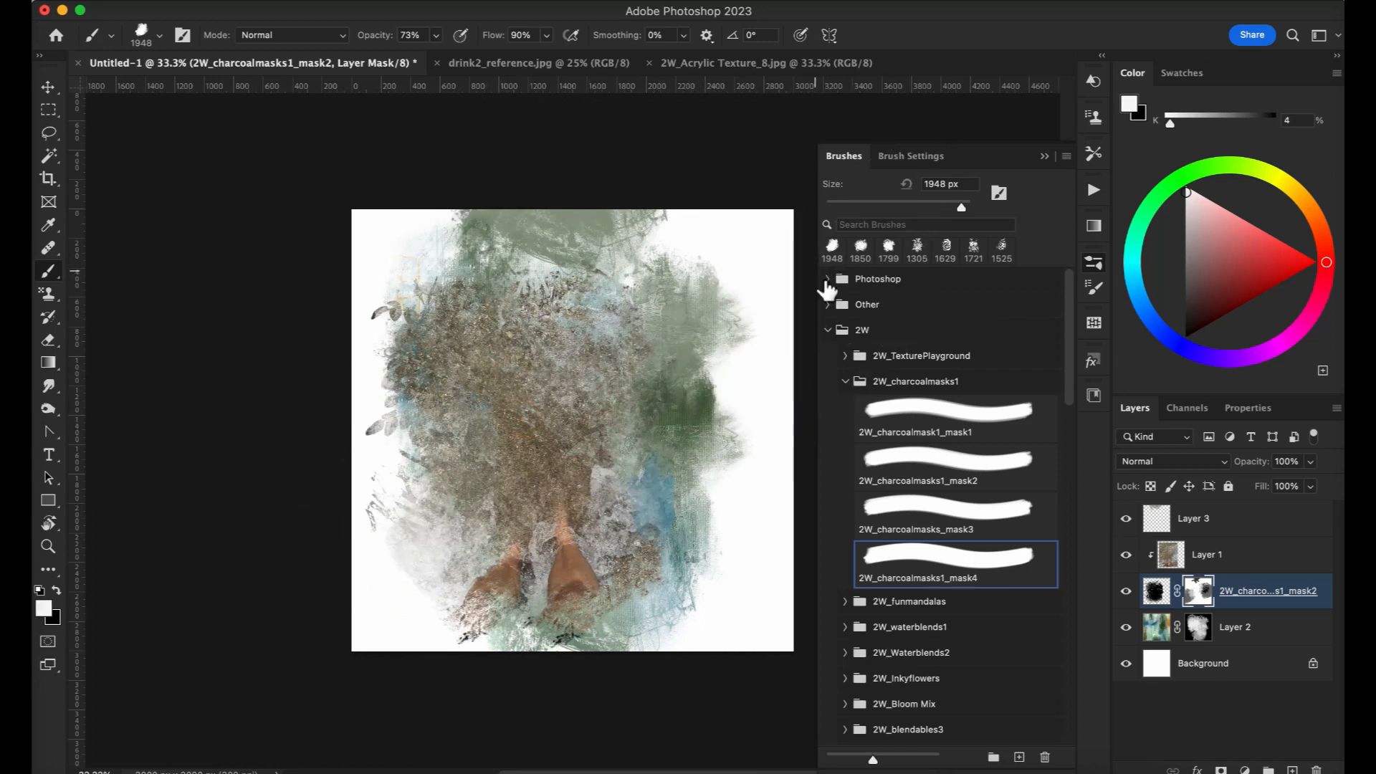
{"action": "left_click", "coordinate": [1198, 636]}
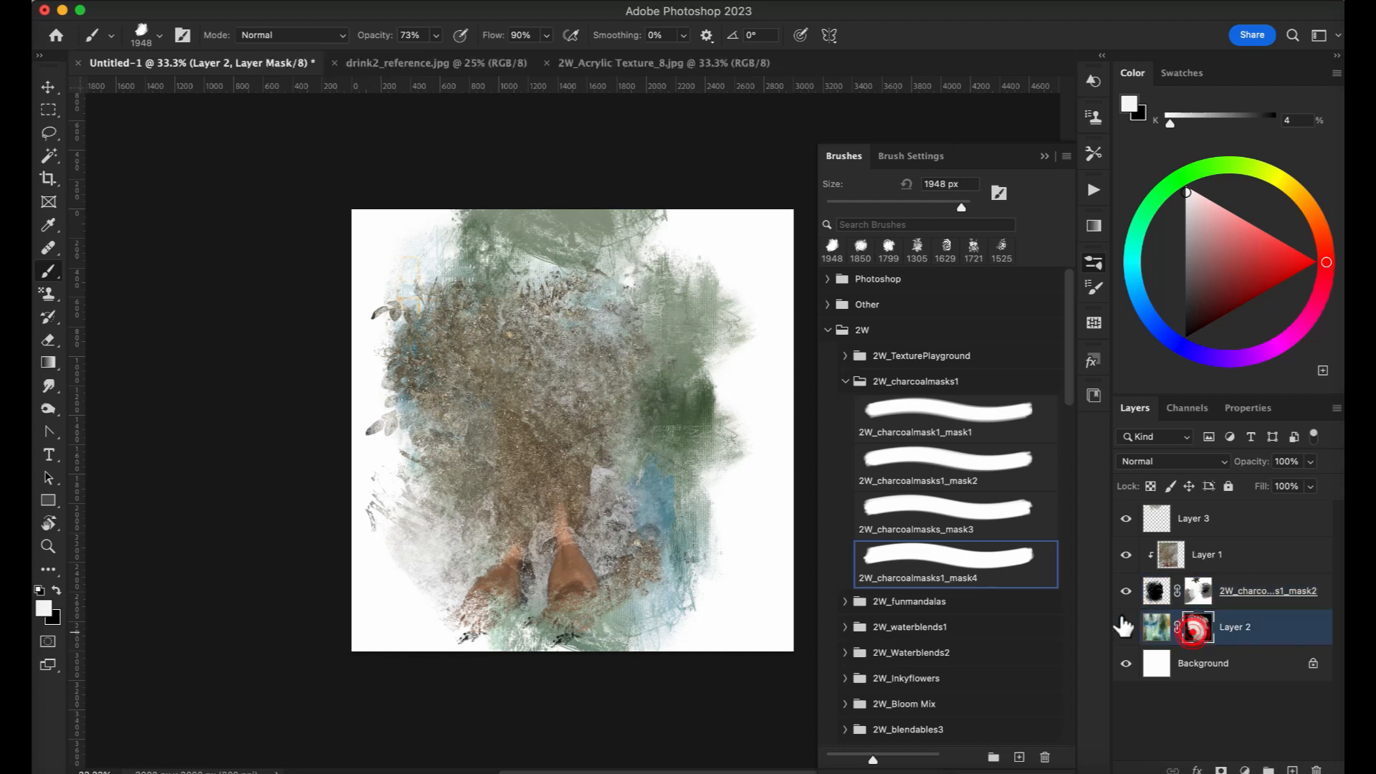
{"action": "mouse_move", "coordinate": [479, 349]}
{"action": "left_mouse_down"}
{"action": "mouse_move", "coordinate": [432, 428]}
{"action": "mouse_move", "coordinate": [469, 530]}
{"action": "left_mouse_up"}
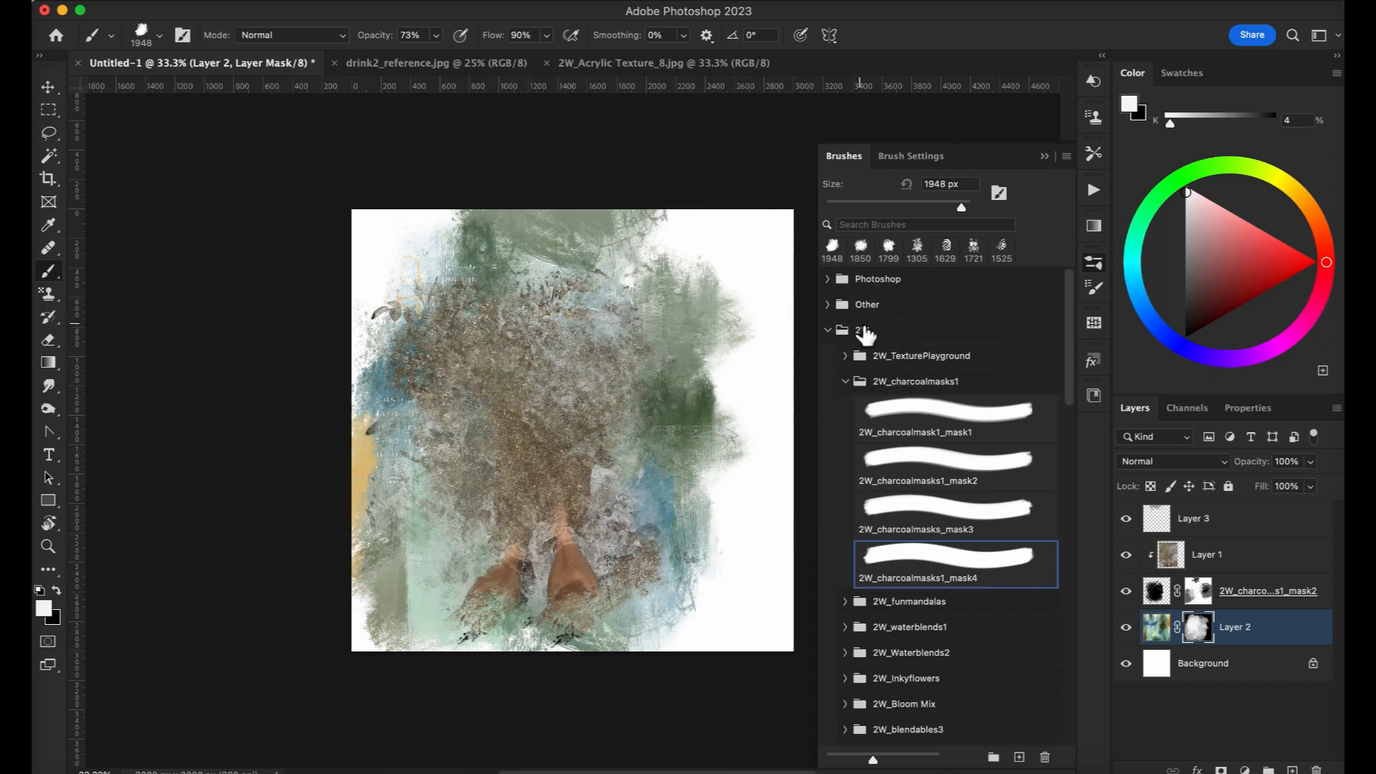
Add a layer above Layer 3 and stamp the 1799 px 2W_charcoalmasks_mask3 brush in yellow (H 51, S 92, B 96) over the artwork's upper left.
{"action": "left_click", "coordinate": [1176, 510]}
{"action": "left_click", "coordinate": [1292, 770]}
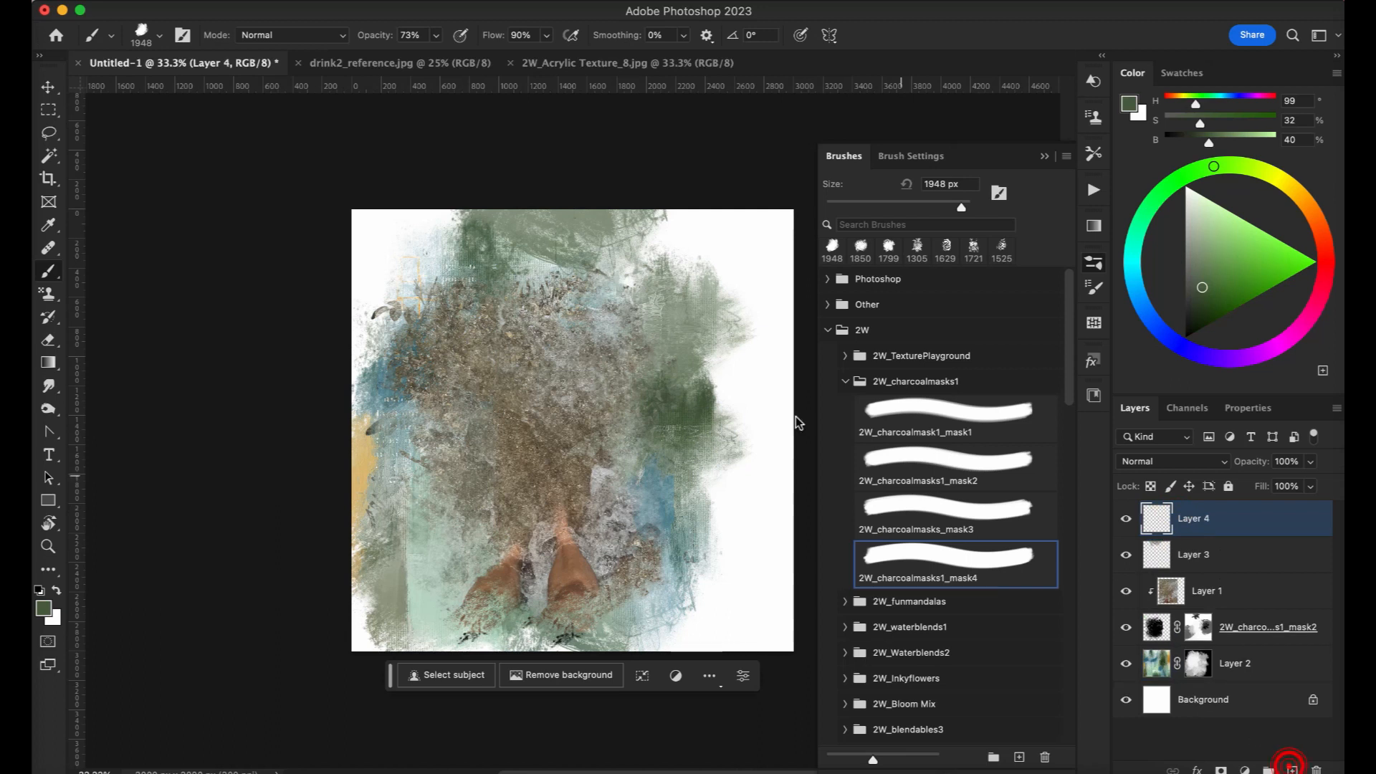
{"action": "left_click", "coordinate": [888, 510]}
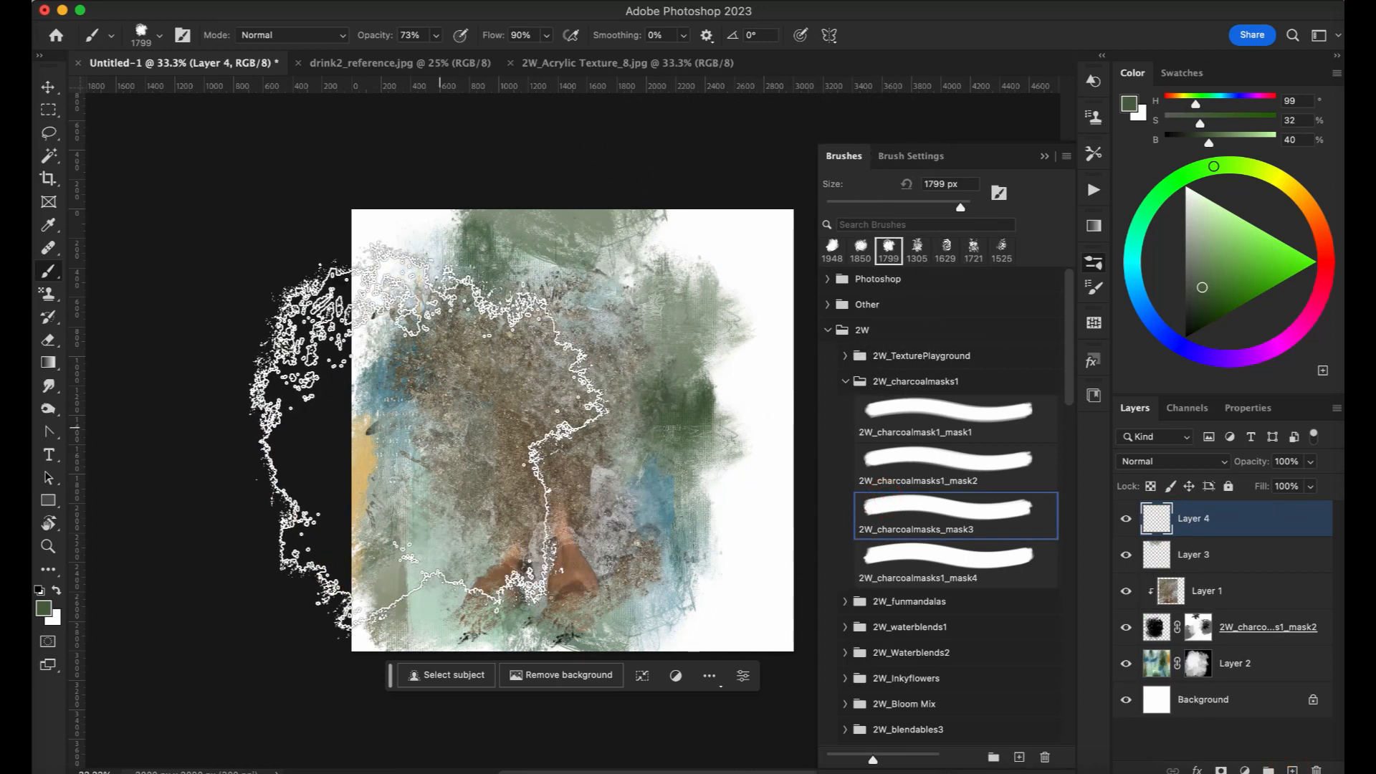
{"action": "left_click_drag", "start_coordinate": [1289, 190], "coordinate": [1294, 196]}
{"action": "left_click_drag", "start_coordinate": [1270, 272], "coordinate": [1300, 270]}
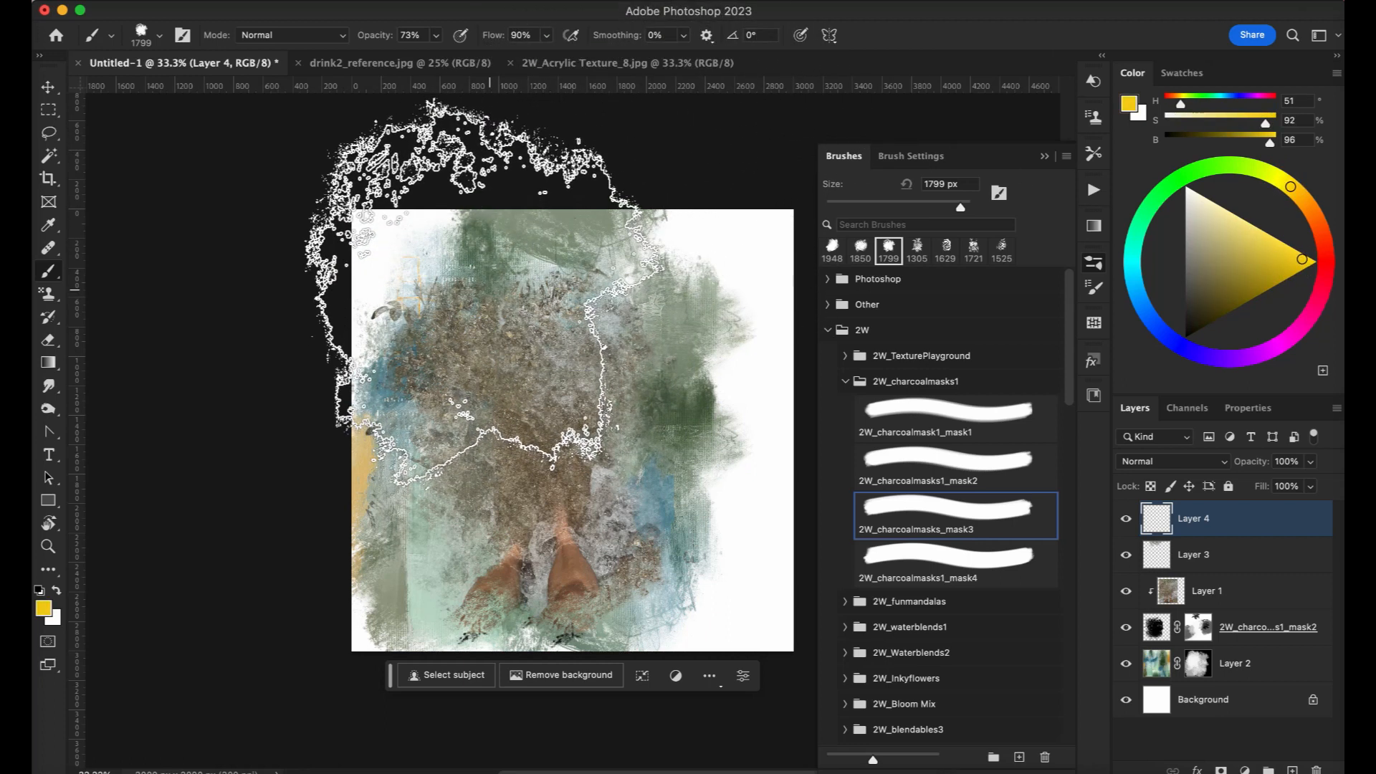
{"action": "left_click", "coordinate": [493, 281]}
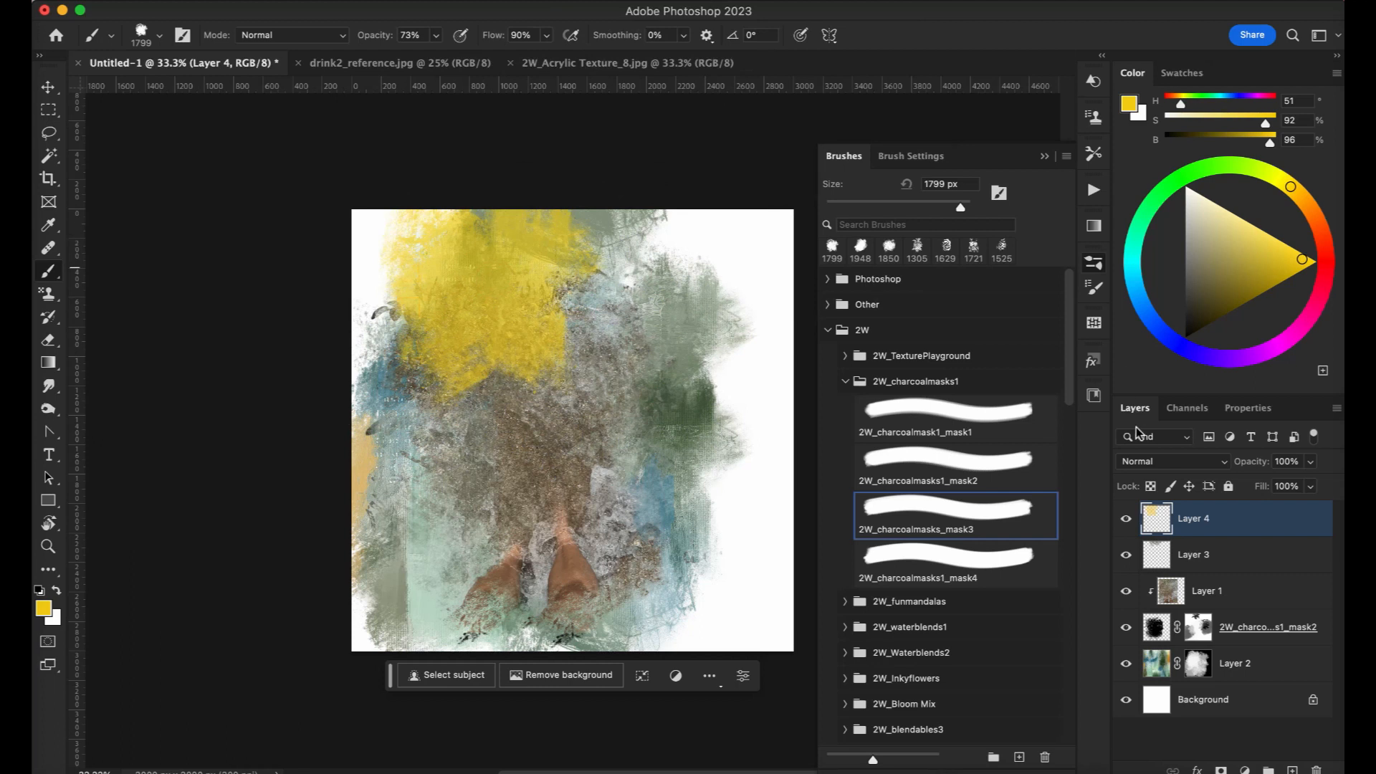
Set the yellow layer to Overlay at 80% opacity and add a second yellow stamp over the artwork's lower right.
{"action": "left_click", "coordinate": [1151, 464]}
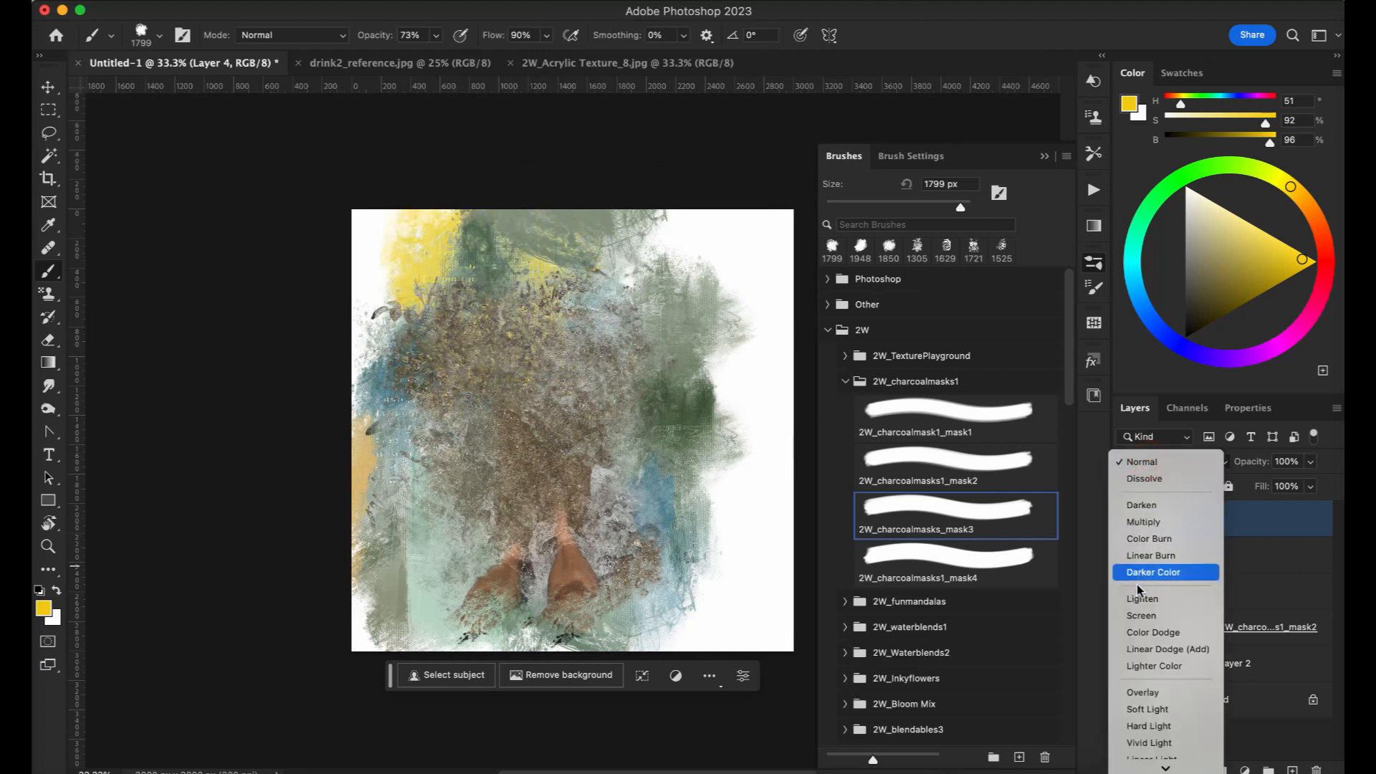
{"action": "left_click", "coordinate": [1143, 692]}
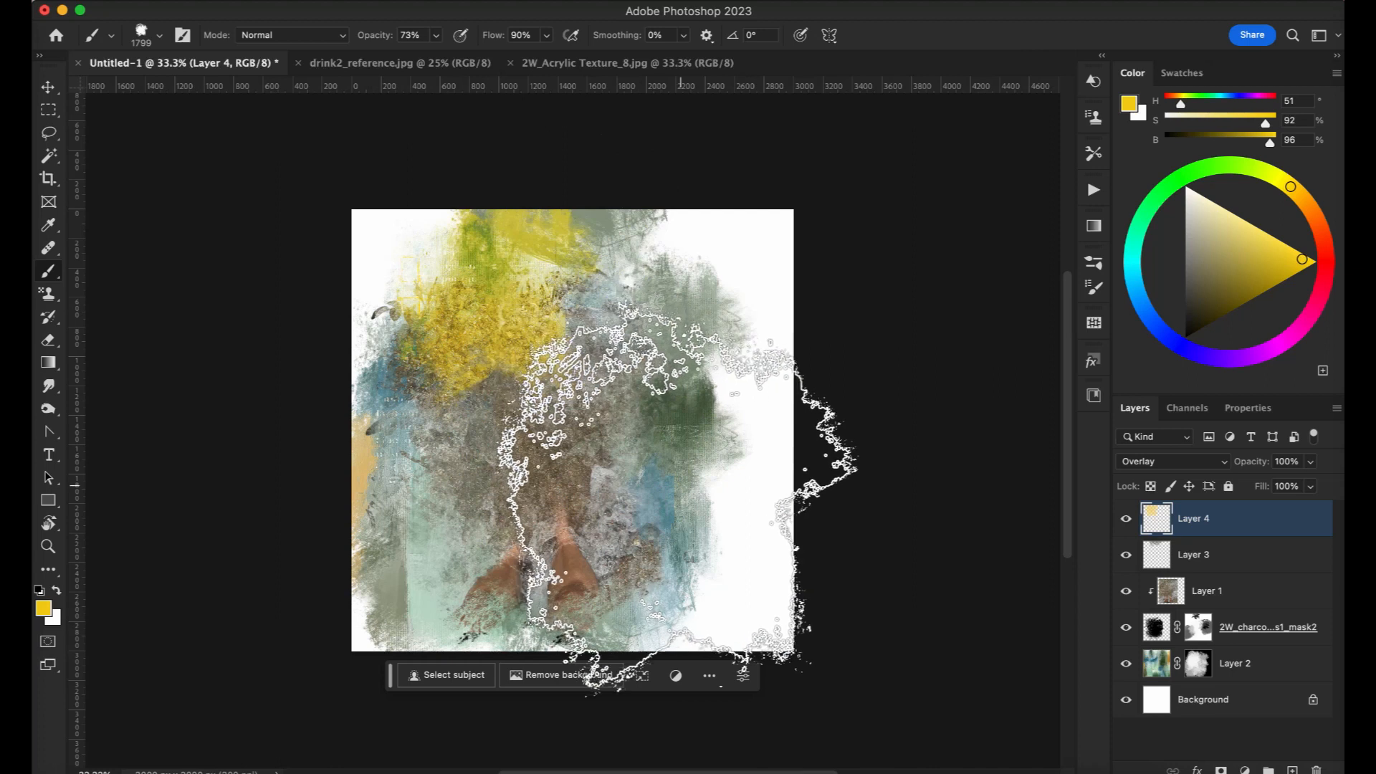
{"action": "left_click_drag", "start_coordinate": [708, 507], "coordinate": [693, 501]}
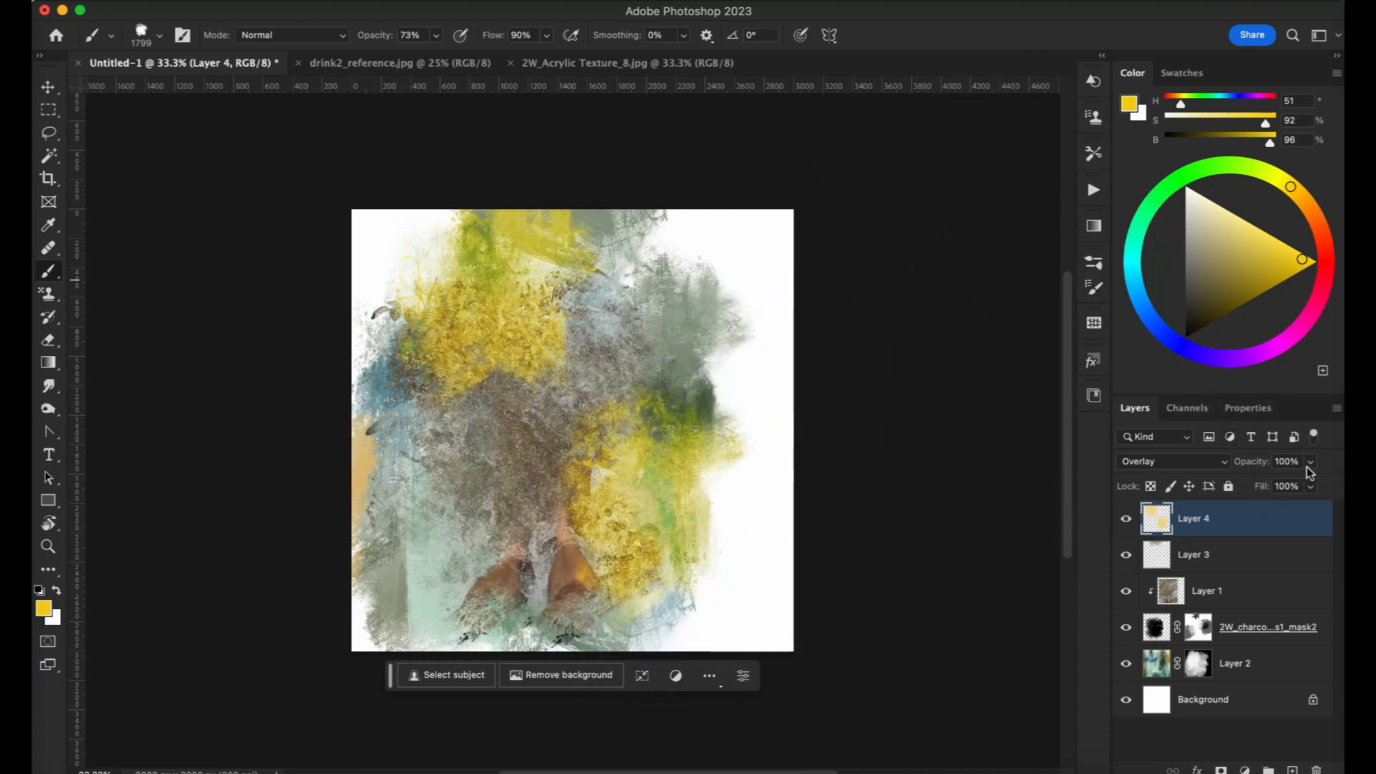
{"action": "left_click_drag", "start_coordinate": [1312, 487], "coordinate": [1294, 484]}
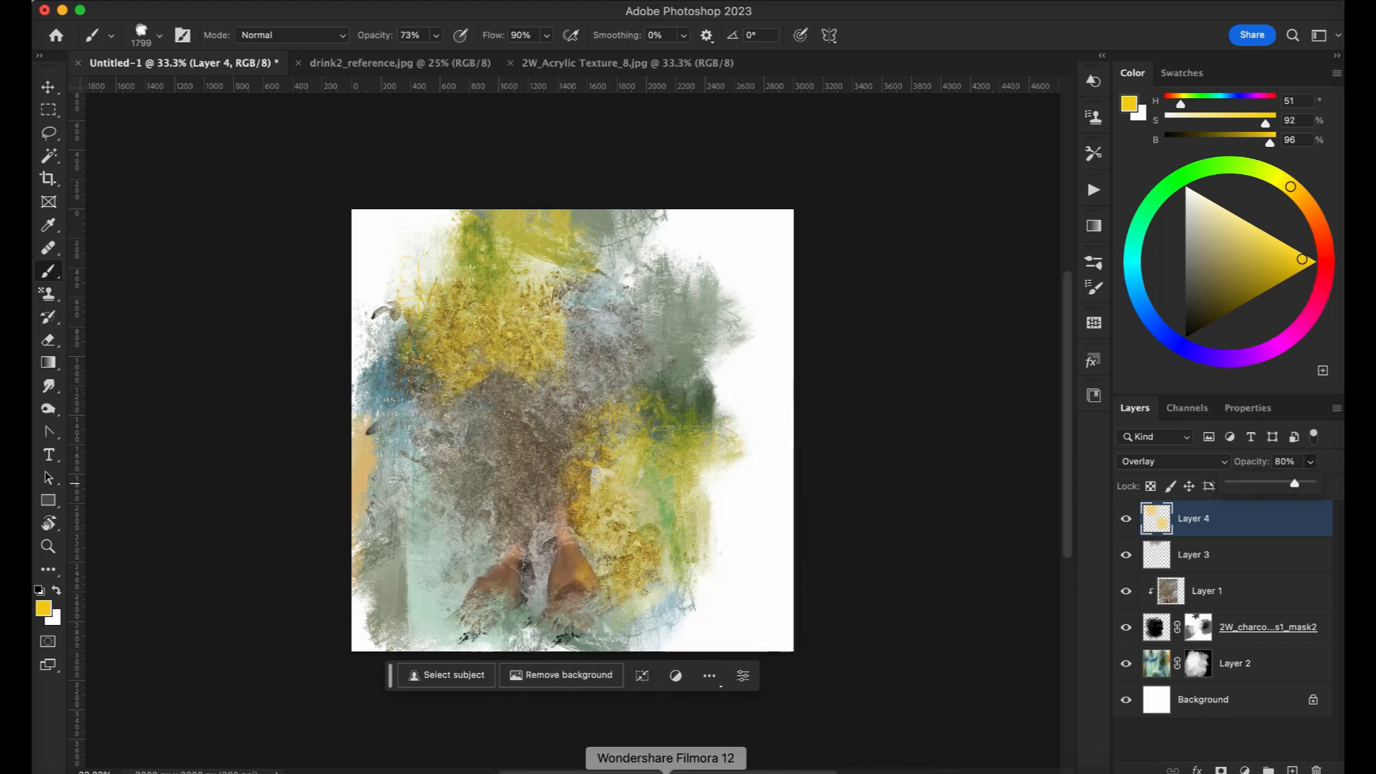
Switch to Adobe Bridge, open 2W_artsymandala1_mandala3.png from the 2W_Artsy Mandalas 1 folder in Photoshop, and bring it into the Untitled-1 composition.
{"action": "left_click", "coordinate": [636, 768]}
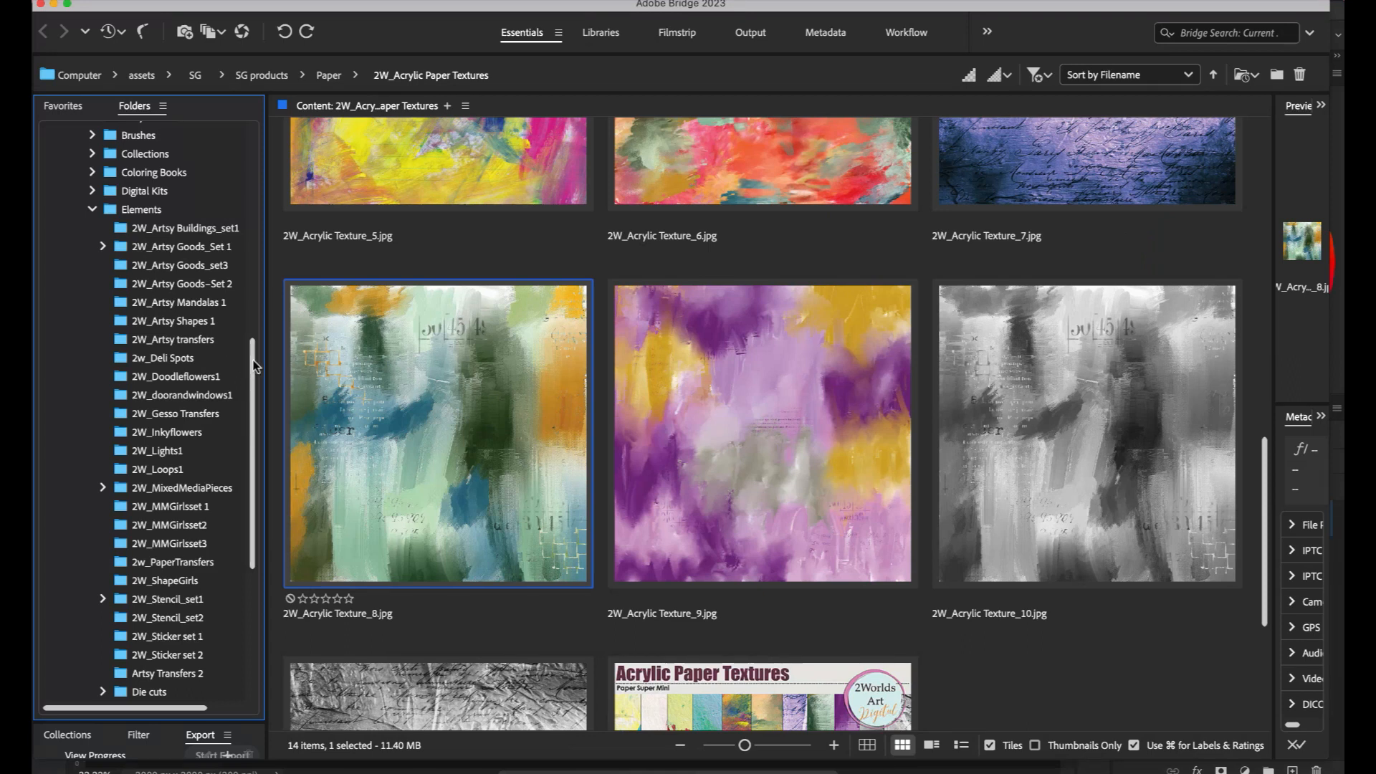
{"action": "left_click", "coordinate": [179, 303]}
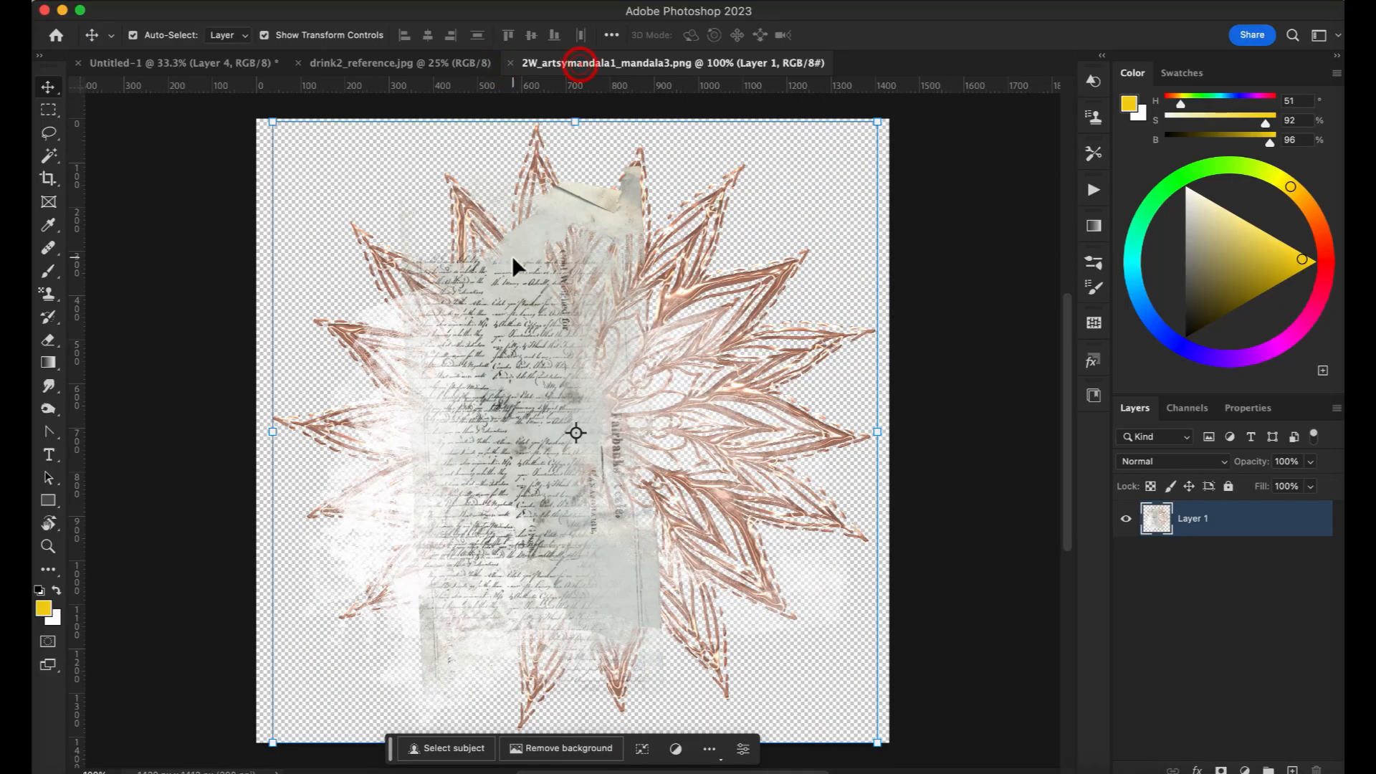
{"action": "left_click_drag", "start_coordinate": [513, 259], "coordinate": [659, 377]}
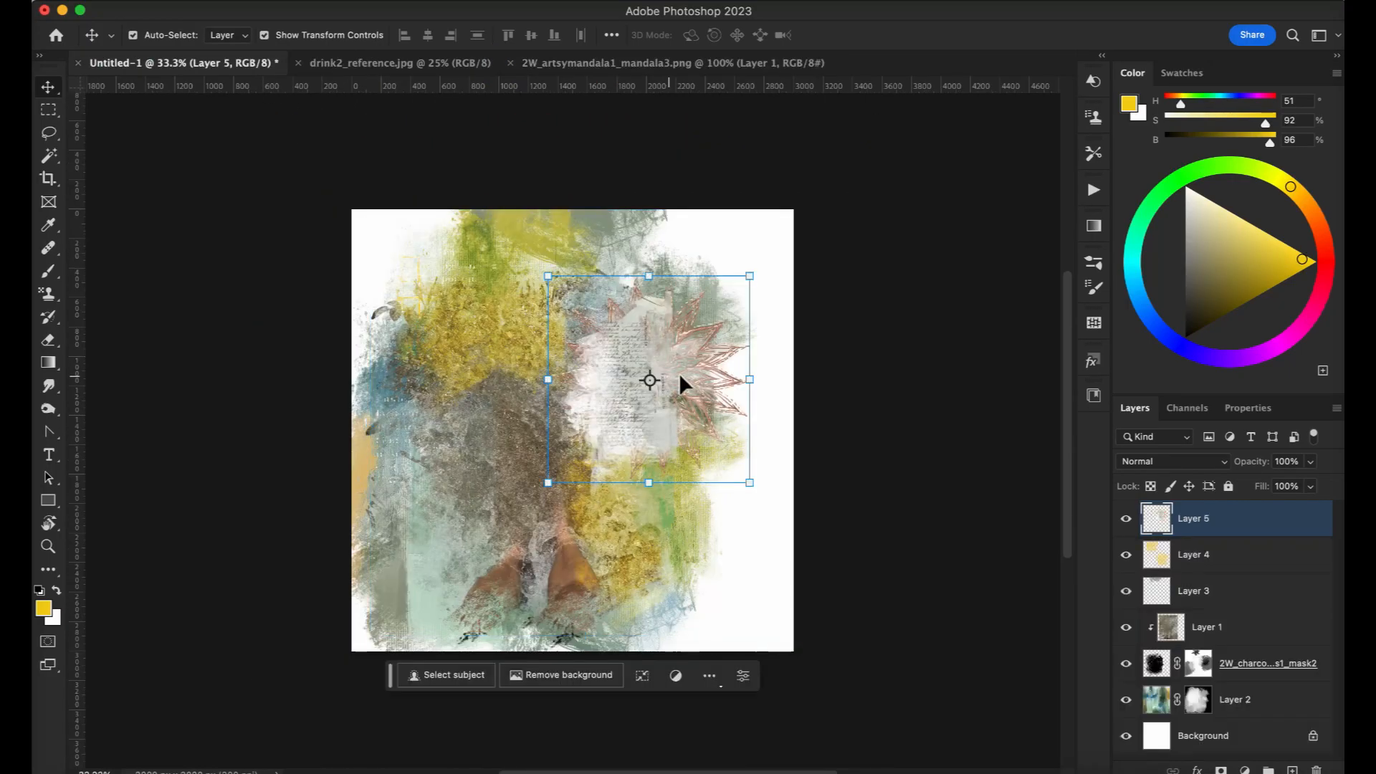
Scale the mandala to about 123.58% and position it in the canvas's upper-right area.
{"action": "left_click_drag", "start_coordinate": [749, 483], "coordinate": [793, 534]}
{"action": "left_click_drag", "start_coordinate": [707, 434], "coordinate": [700, 392]}
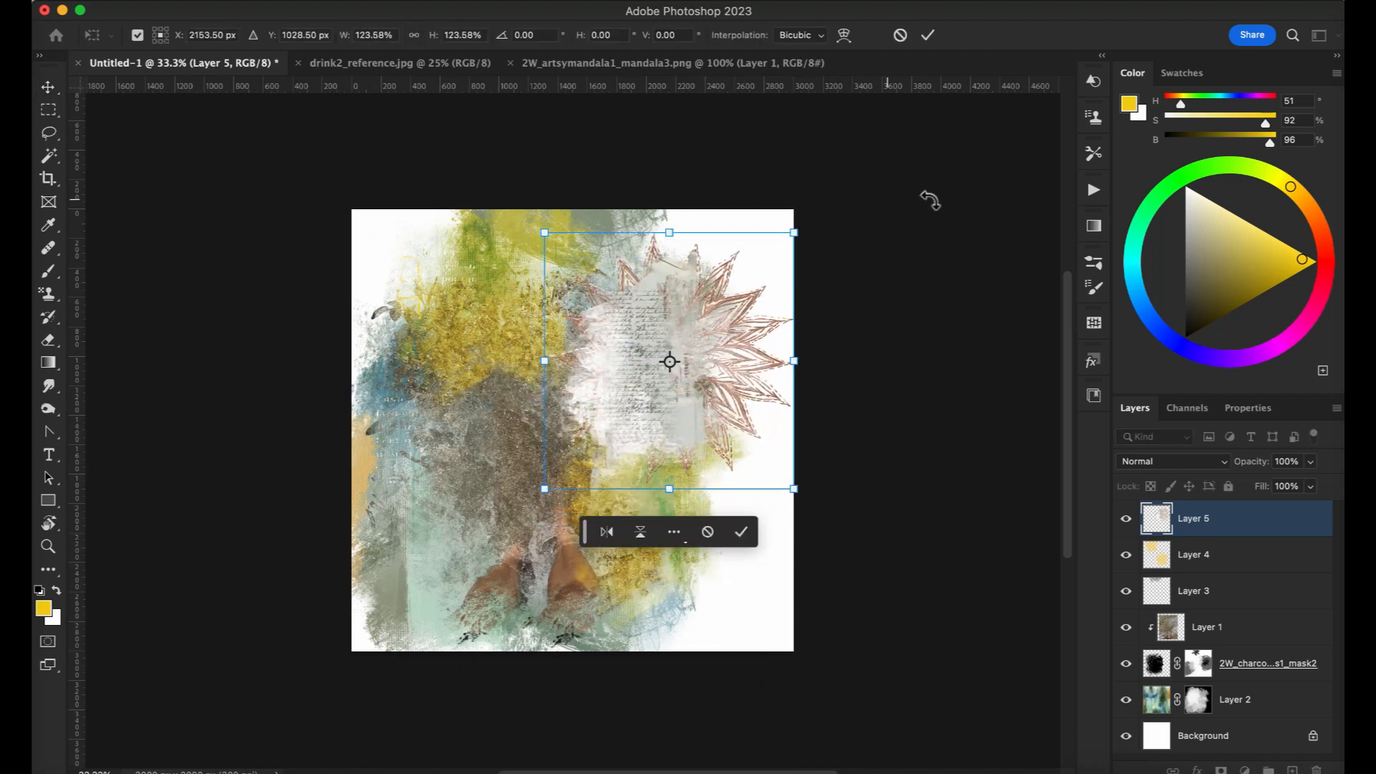
{"action": "left_click", "coordinate": [927, 36]}
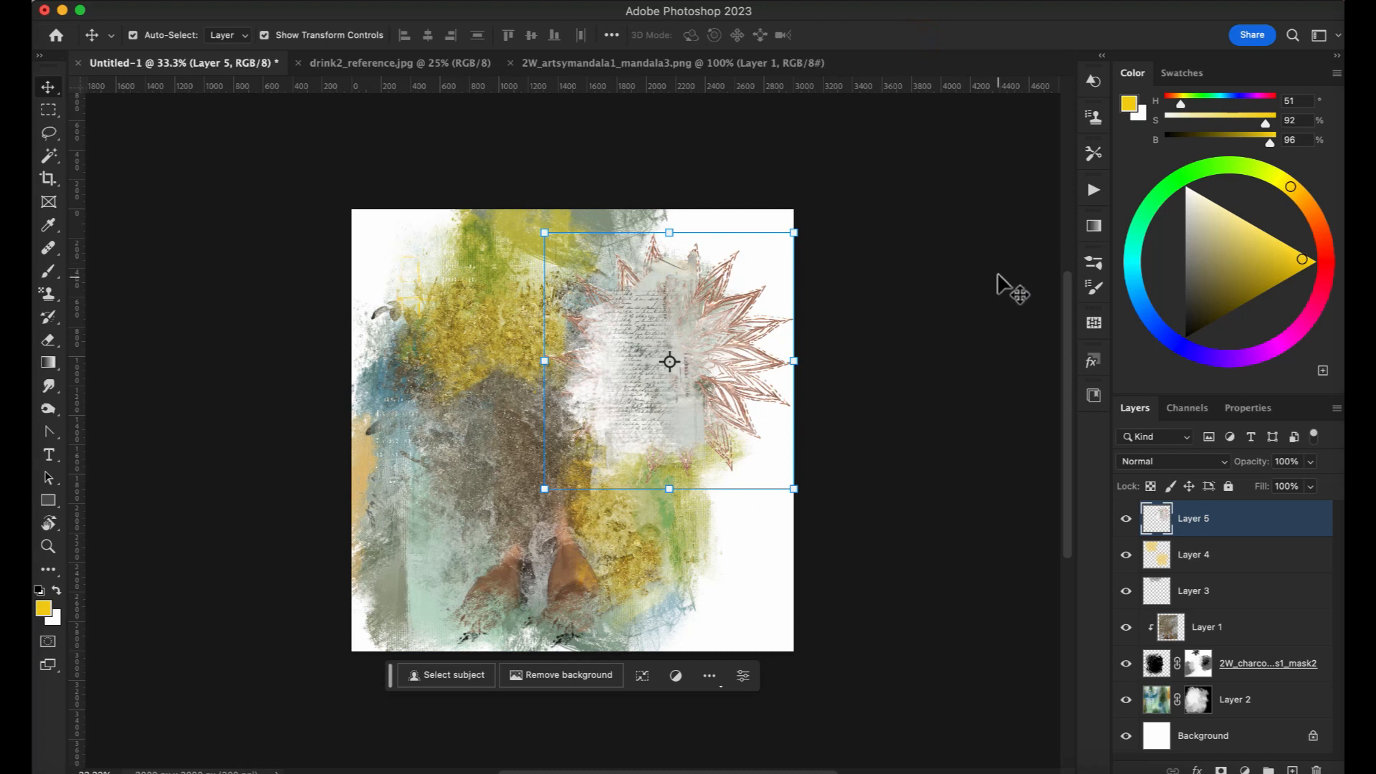
Set the mandala layer's blend mode to Hard Light, and duplicate it with the copy set to Normal at 63% opacity.
{"action": "left_click", "coordinate": [1146, 468]}
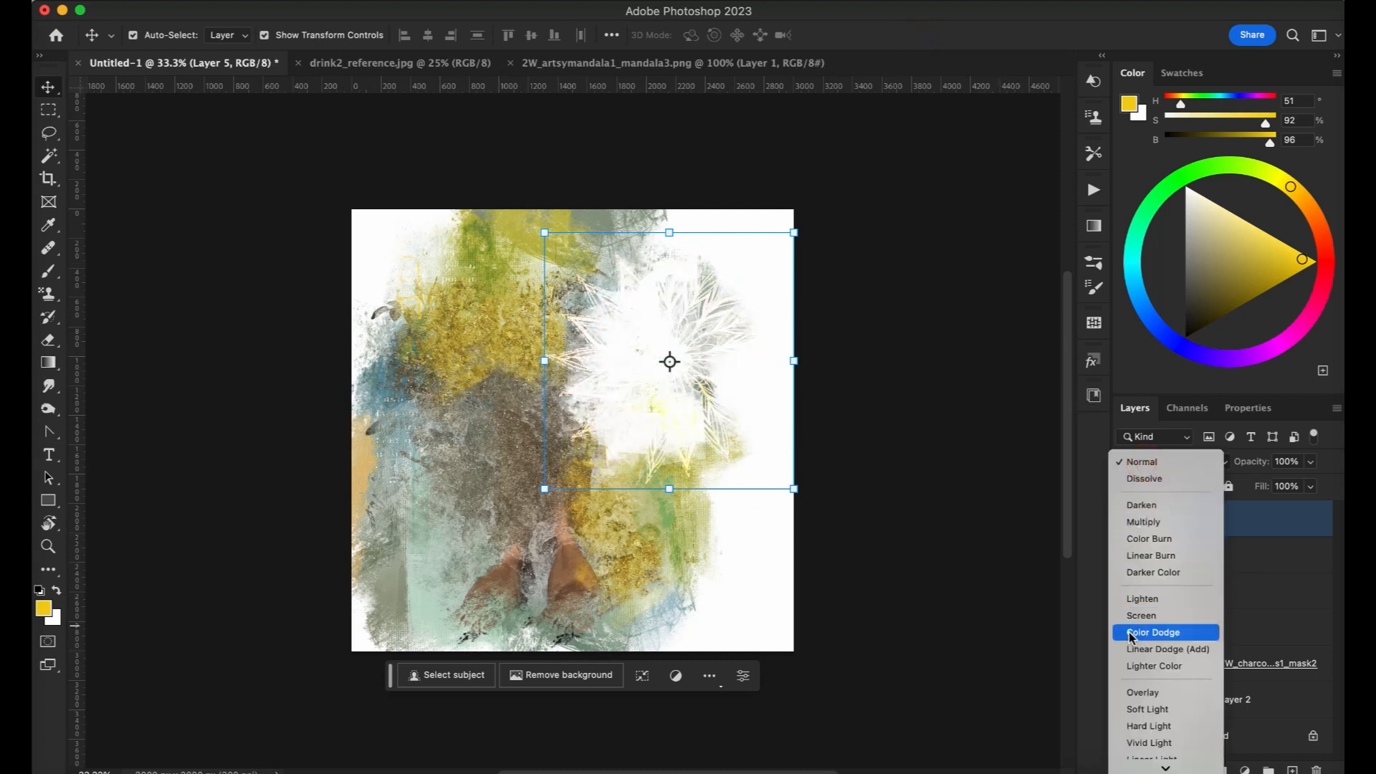
{"action": "left_click", "coordinate": [1135, 726]}
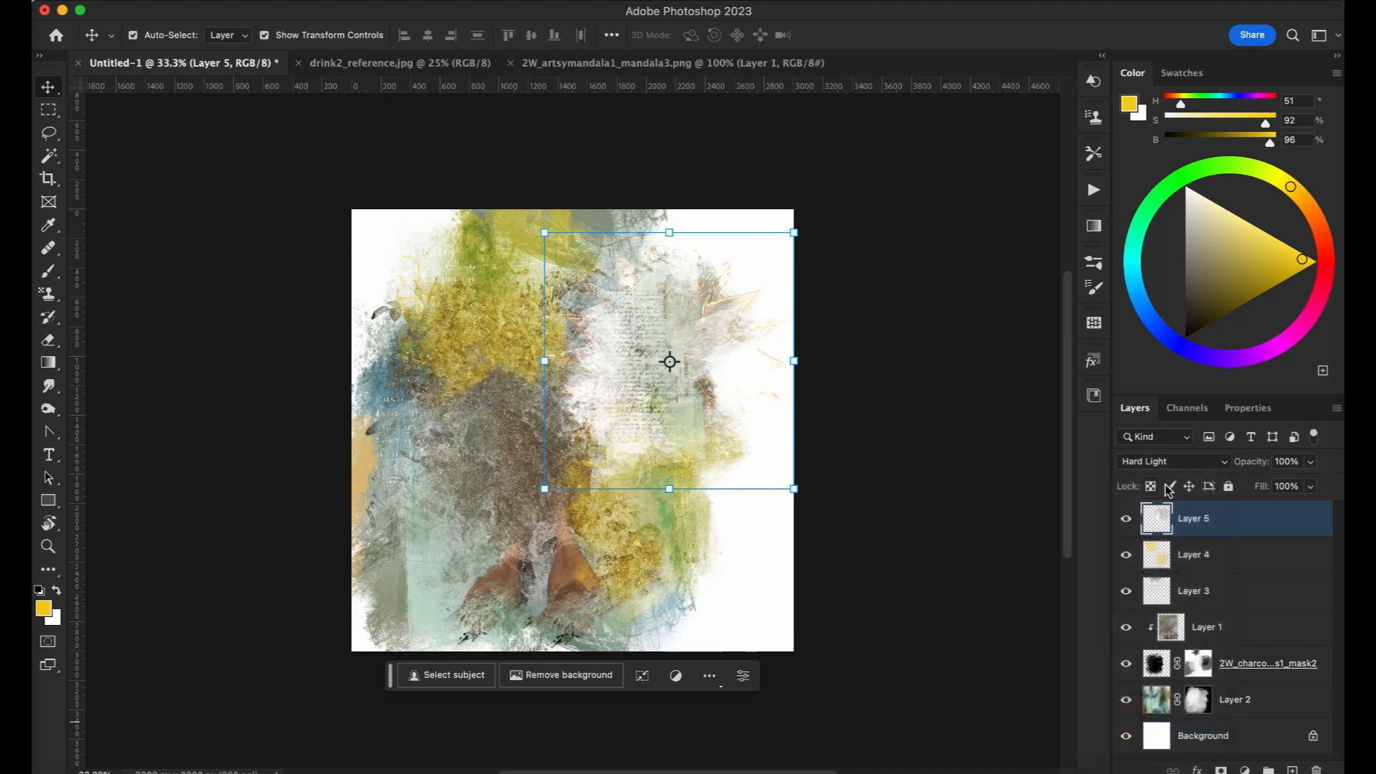
{"action": "key", "text": "super+j"}
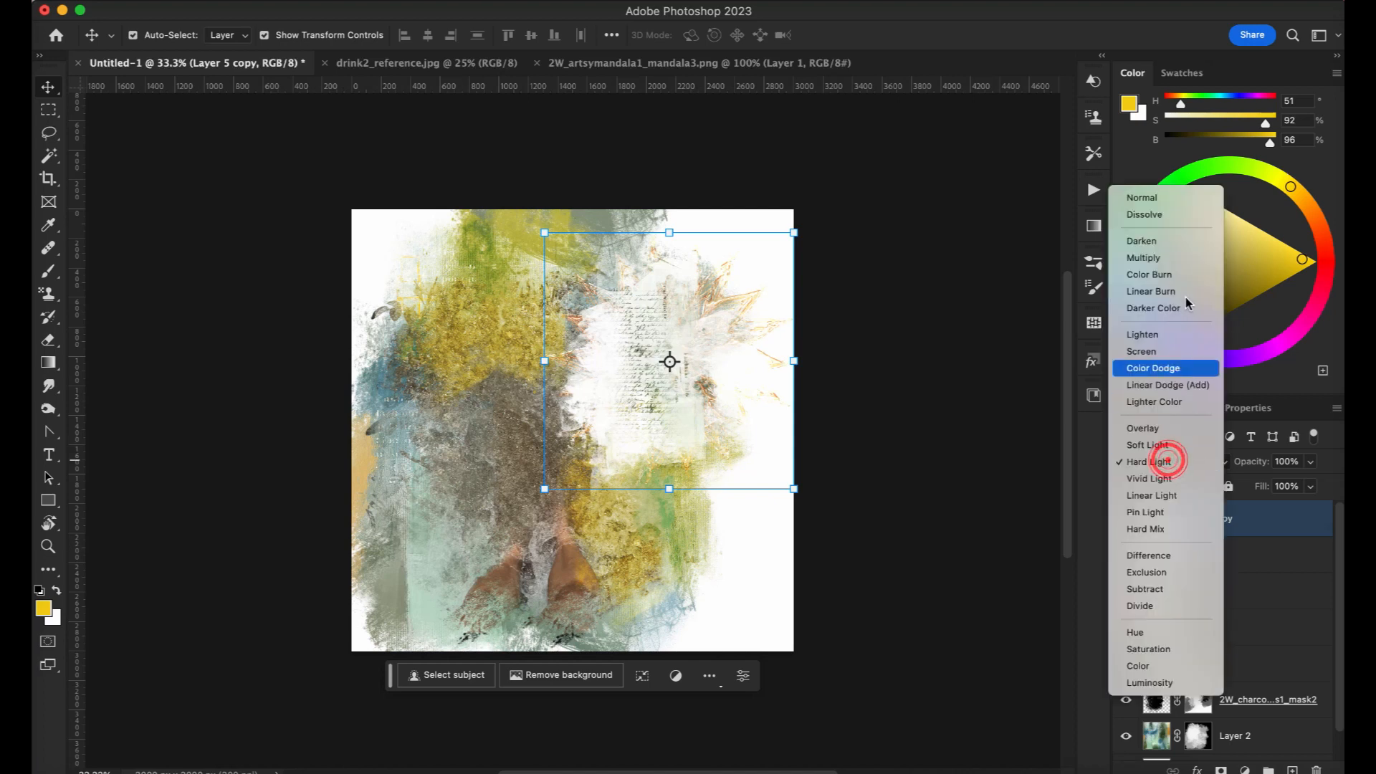
{"action": "left_click", "coordinate": [1175, 198]}
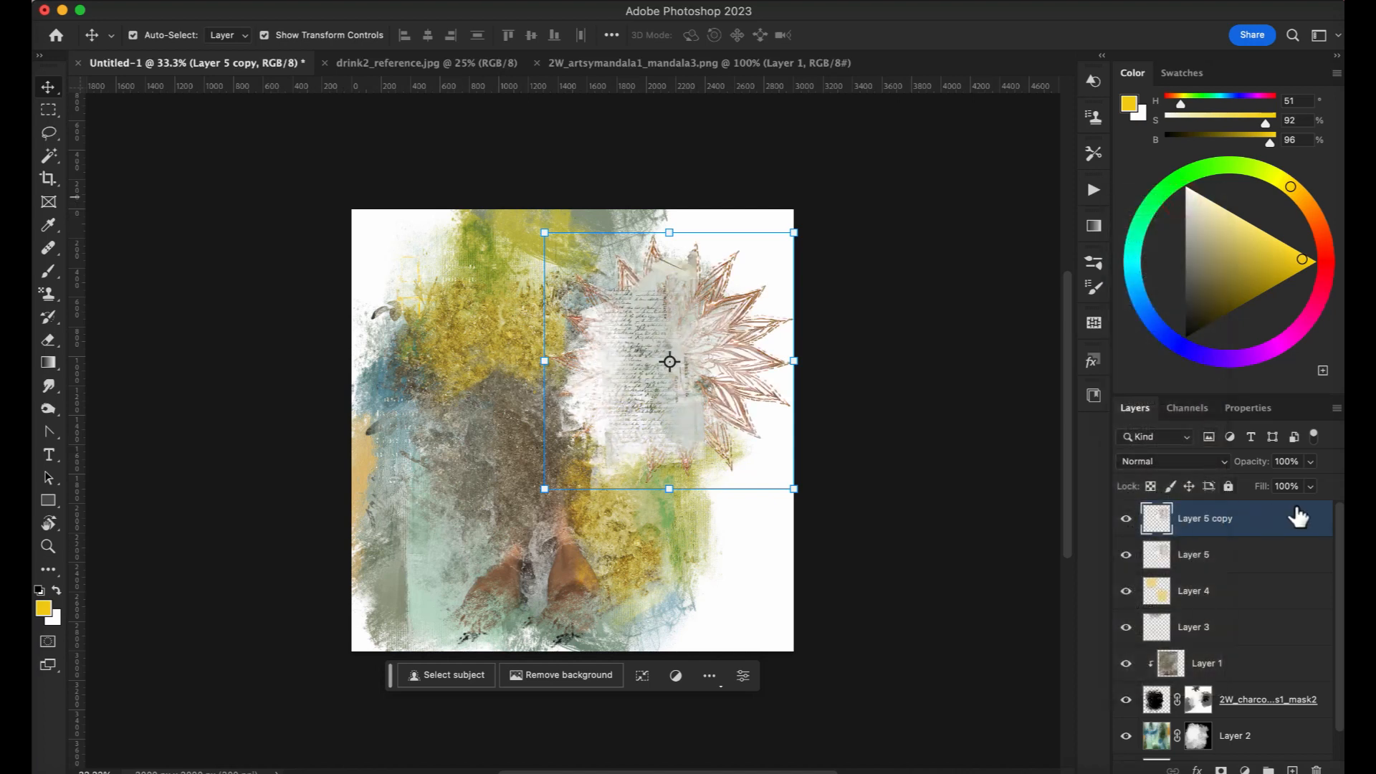
{"action": "left_click_drag", "start_coordinate": [1312, 466], "coordinate": [1283, 484]}
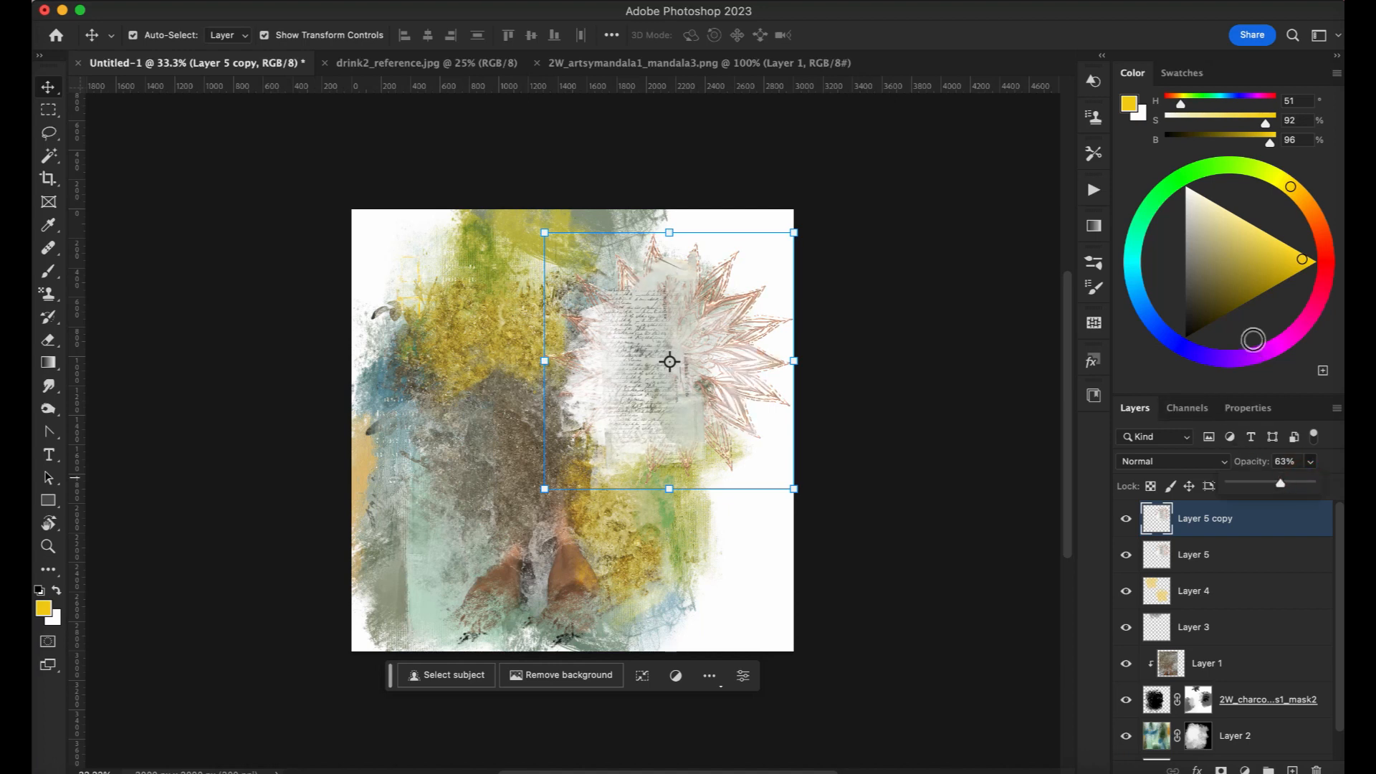
Brighten the photo on Layer 1 with a Curves adjustment, raising the RGB shadows and moving the upper point to input 154, output 170.
{"action": "left_click", "coordinate": [1208, 659]}
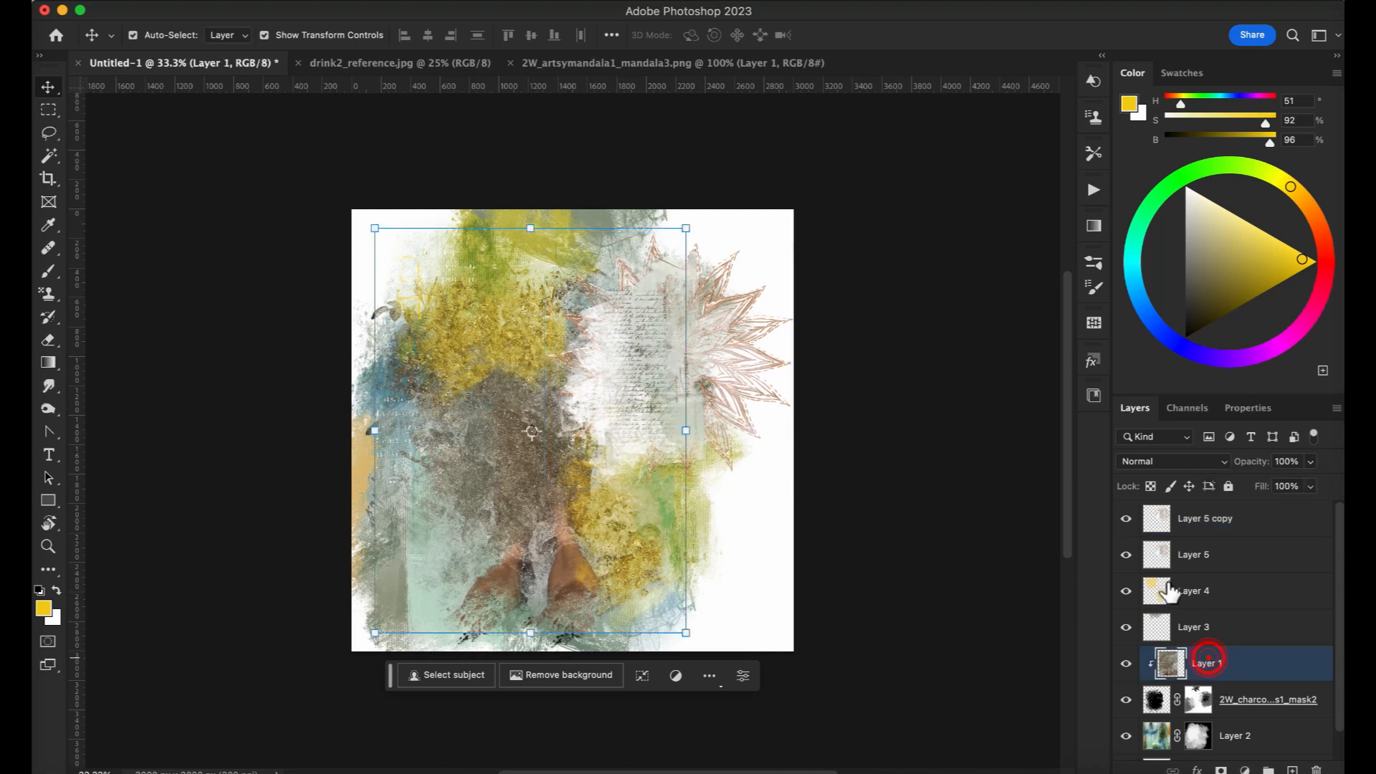
{"action": "left_click", "coordinate": [240, 0]}
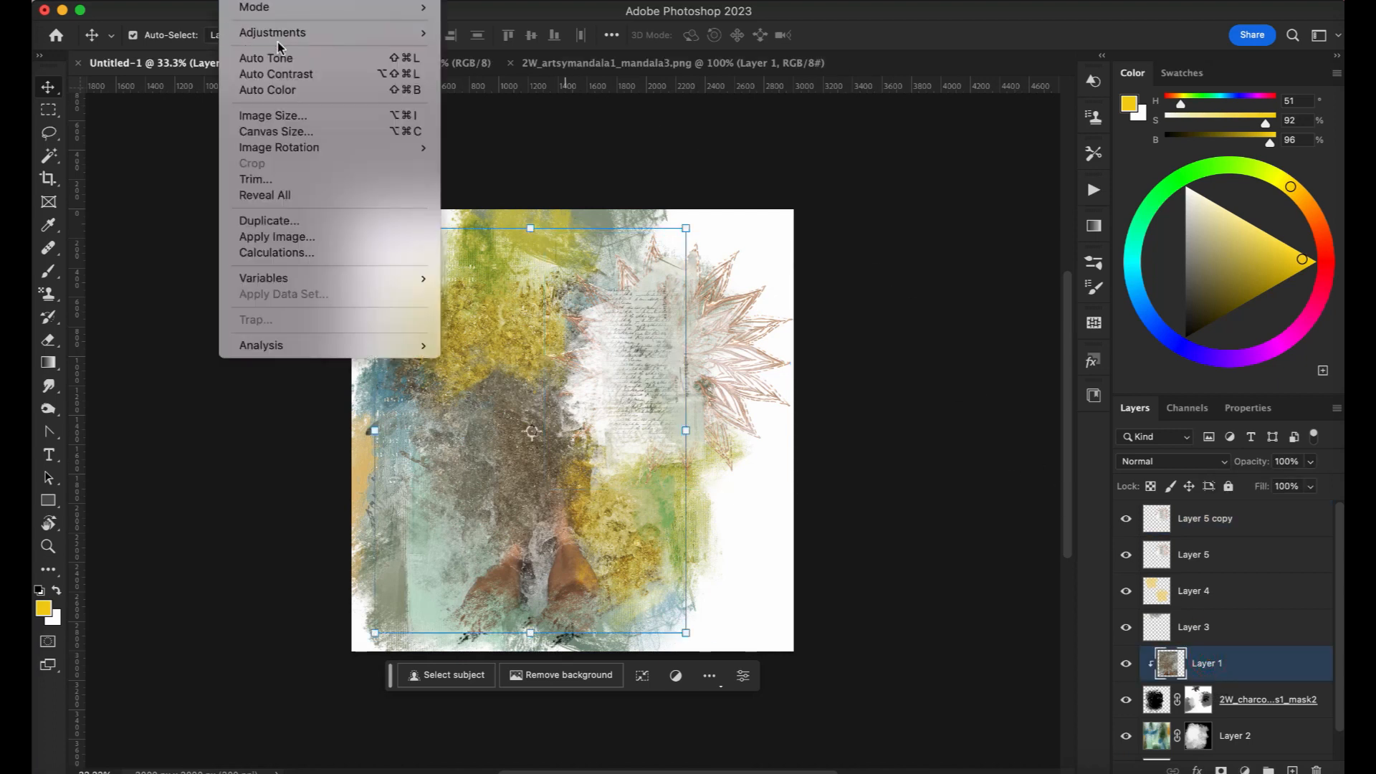
{"action": "mouse_move", "coordinate": [341, 35]}
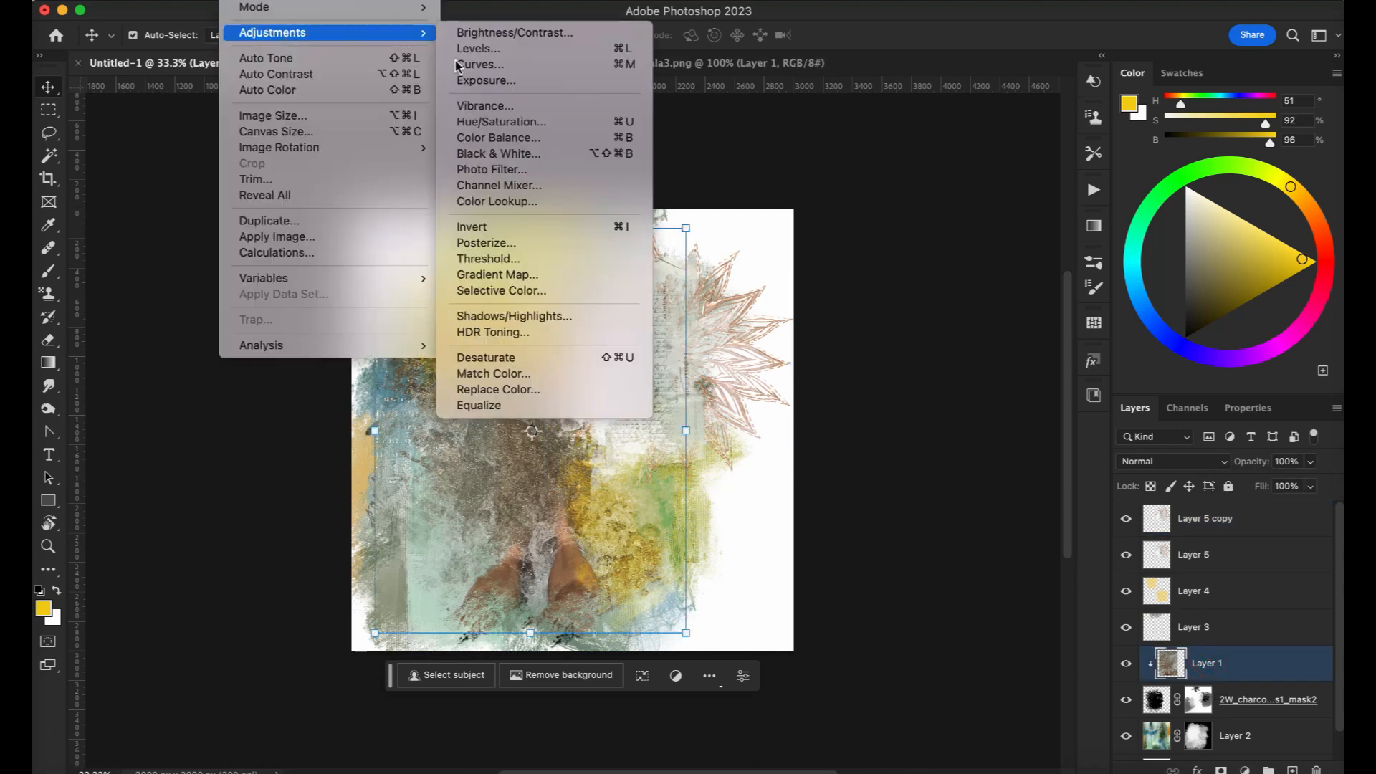
{"action": "left_click", "coordinate": [498, 65]}
{"action": "left_click_drag", "start_coordinate": [946, 449], "coordinate": [938, 431]}
{"action": "mouse_move", "coordinate": [1013, 366]}
{"action": "left_mouse_down"}
{"action": "mouse_move", "coordinate": [1013, 384]}
{"action": "mouse_move", "coordinate": [1006, 363]}
{"action": "left_mouse_up"}
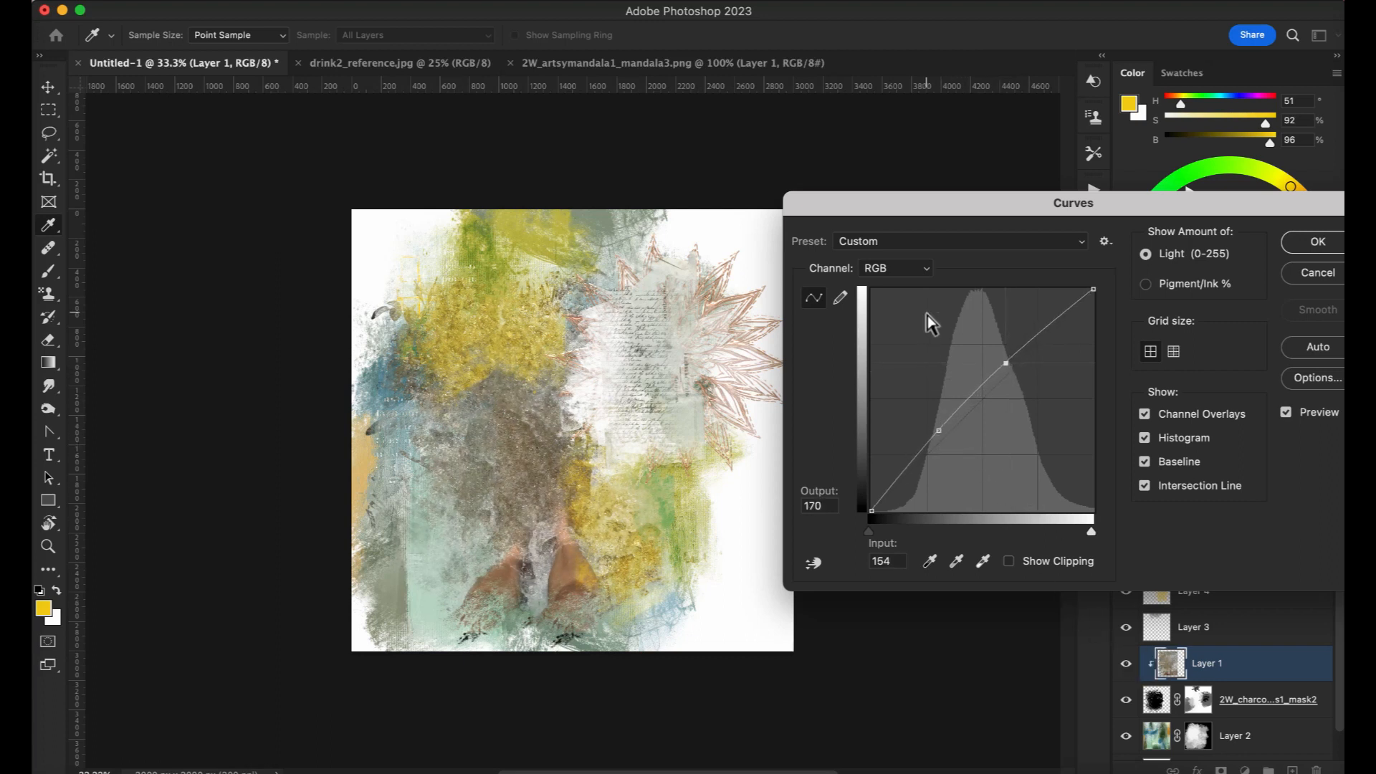
Raise the Green channel's curve slightly, with a midtone point at about input 118, output 127, and apply the Curves adjustment.
{"action": "left_click", "coordinate": [915, 268]}
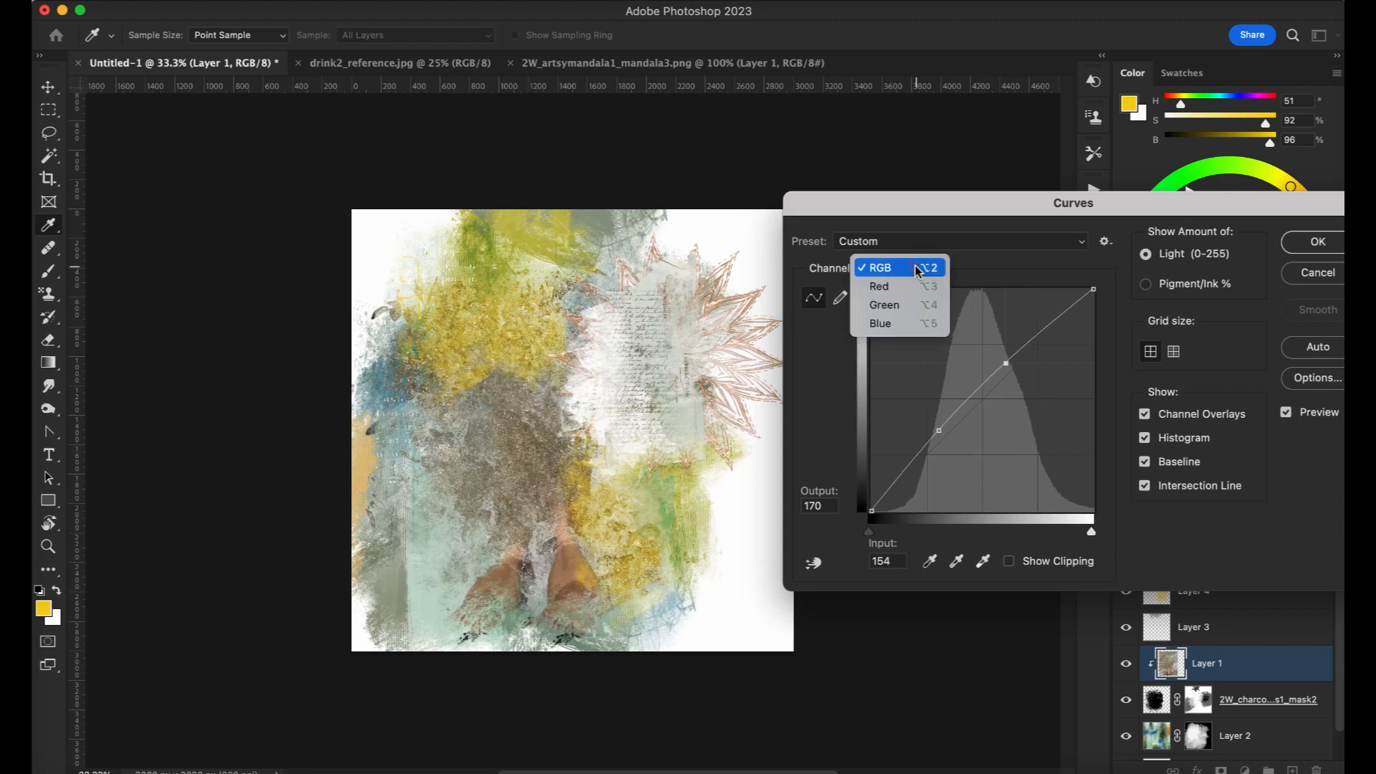
{"action": "left_click", "coordinate": [901, 307]}
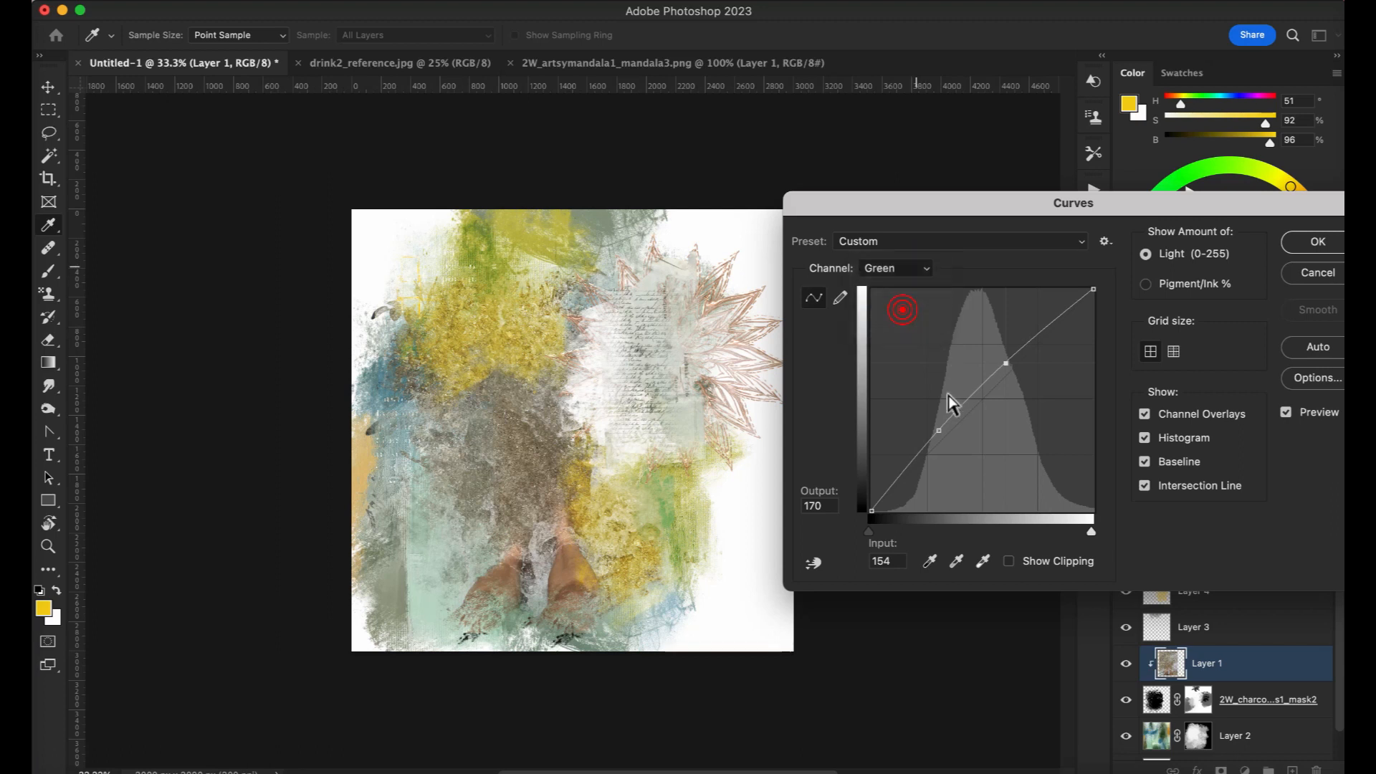
{"action": "left_click_drag", "start_coordinate": [933, 454], "coordinate": [931, 450]}
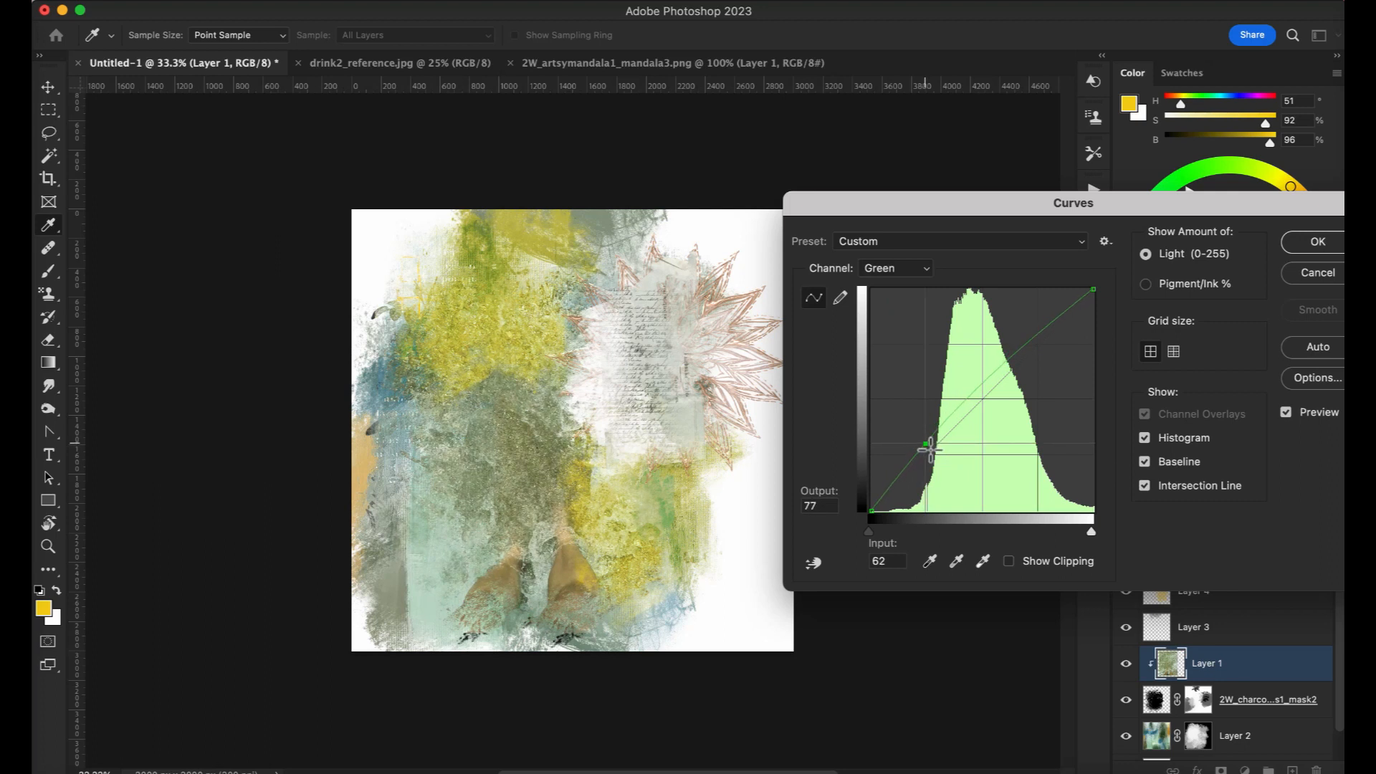
{"action": "left_click", "coordinate": [983, 410]}
{"action": "left_click_drag", "start_coordinate": [978, 407], "coordinate": [980, 393]}
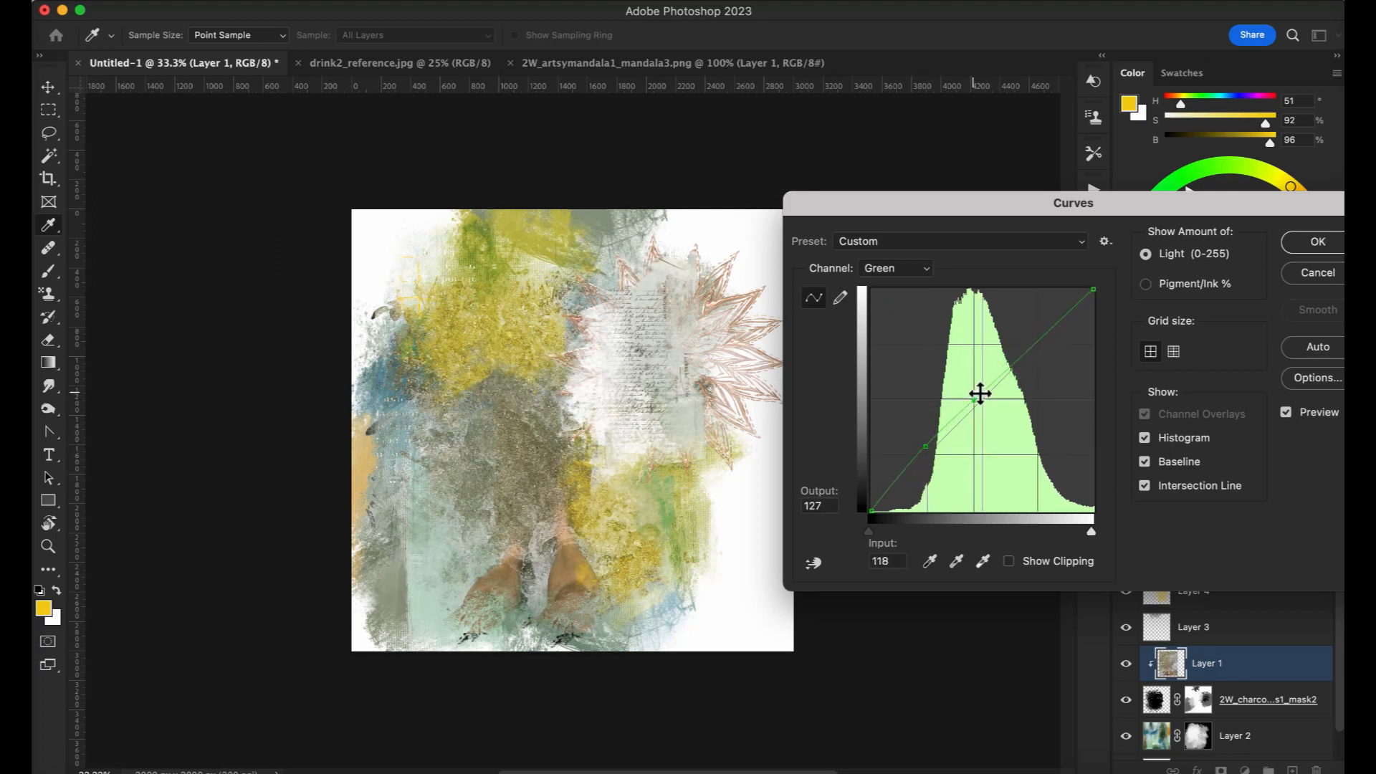
{"action": "left_click", "coordinate": [1310, 245]}
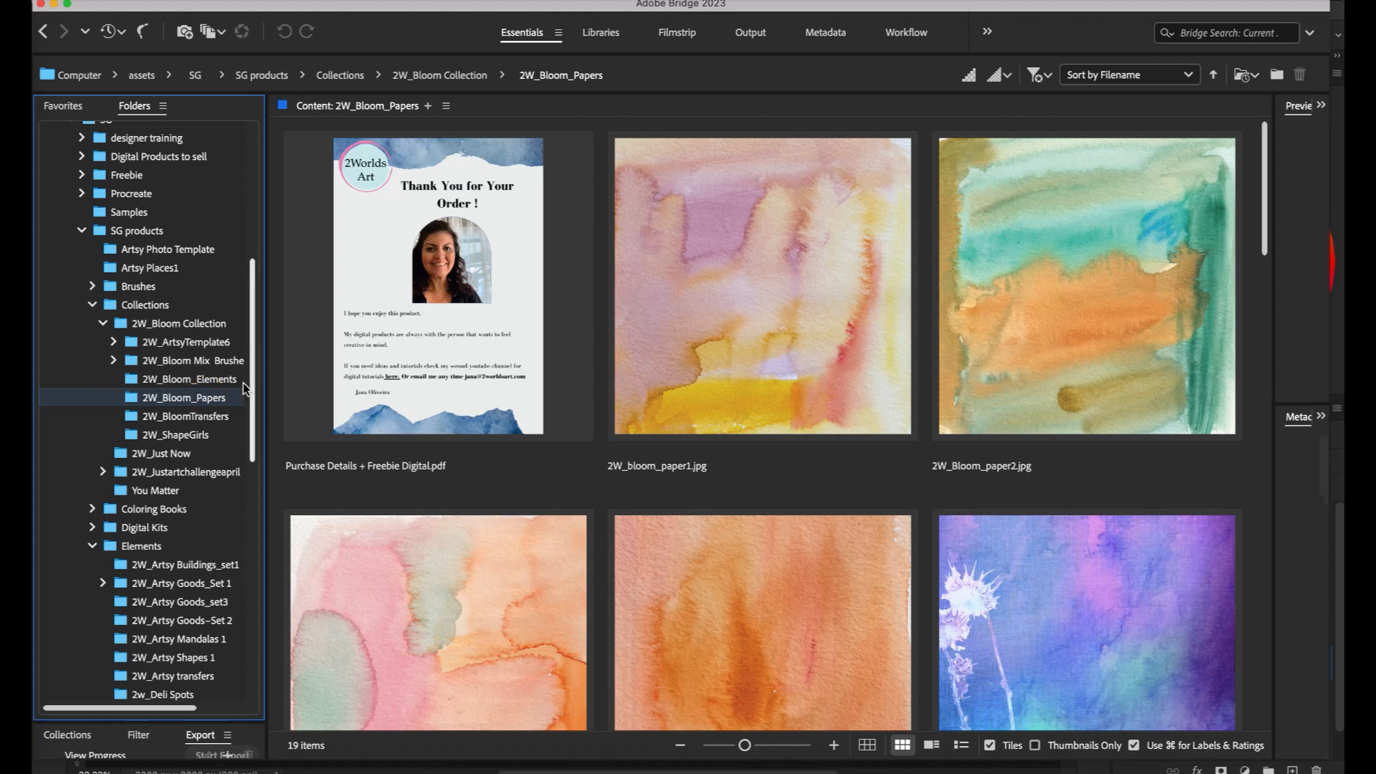
Browse the paper textures in Adobe Bridge's 2W_Bloom_Papers folder.
{"action": "scroll", "coordinate": [1228, 337], "scroll_direction": "down", "scroll_amount": 5}
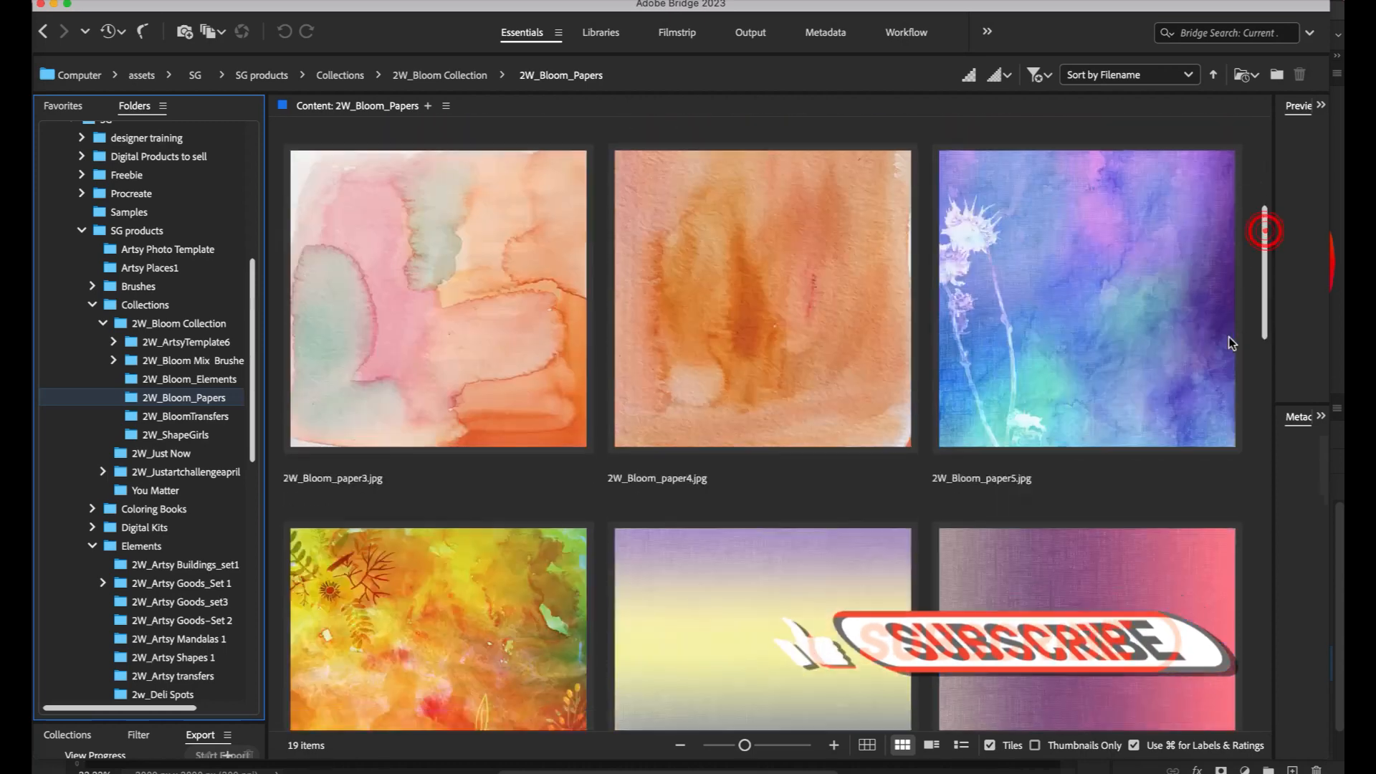
{"action": "scroll", "coordinate": [1211, 393], "scroll_direction": "down", "scroll_amount": 10}
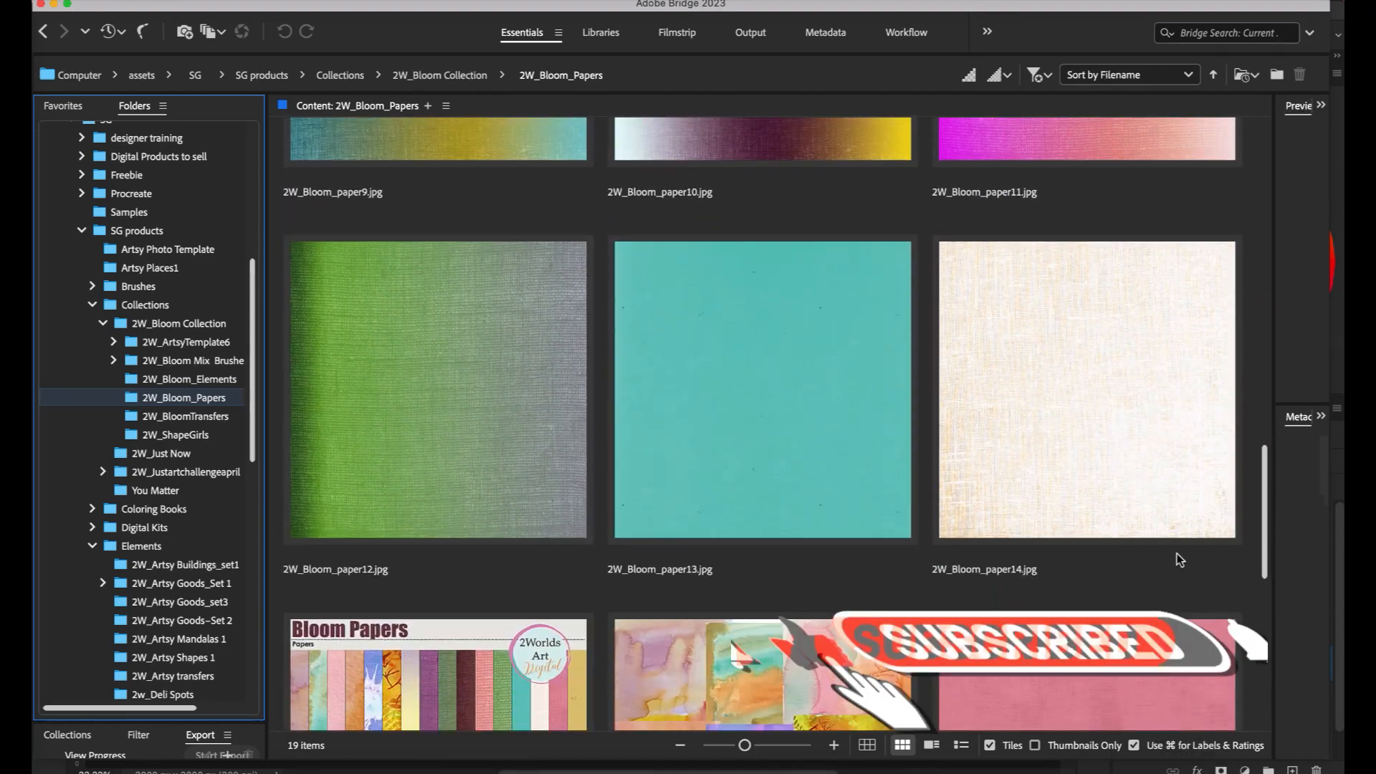
{"action": "scroll", "coordinate": [1175, 565], "scroll_direction": "up", "scroll_amount": 3}
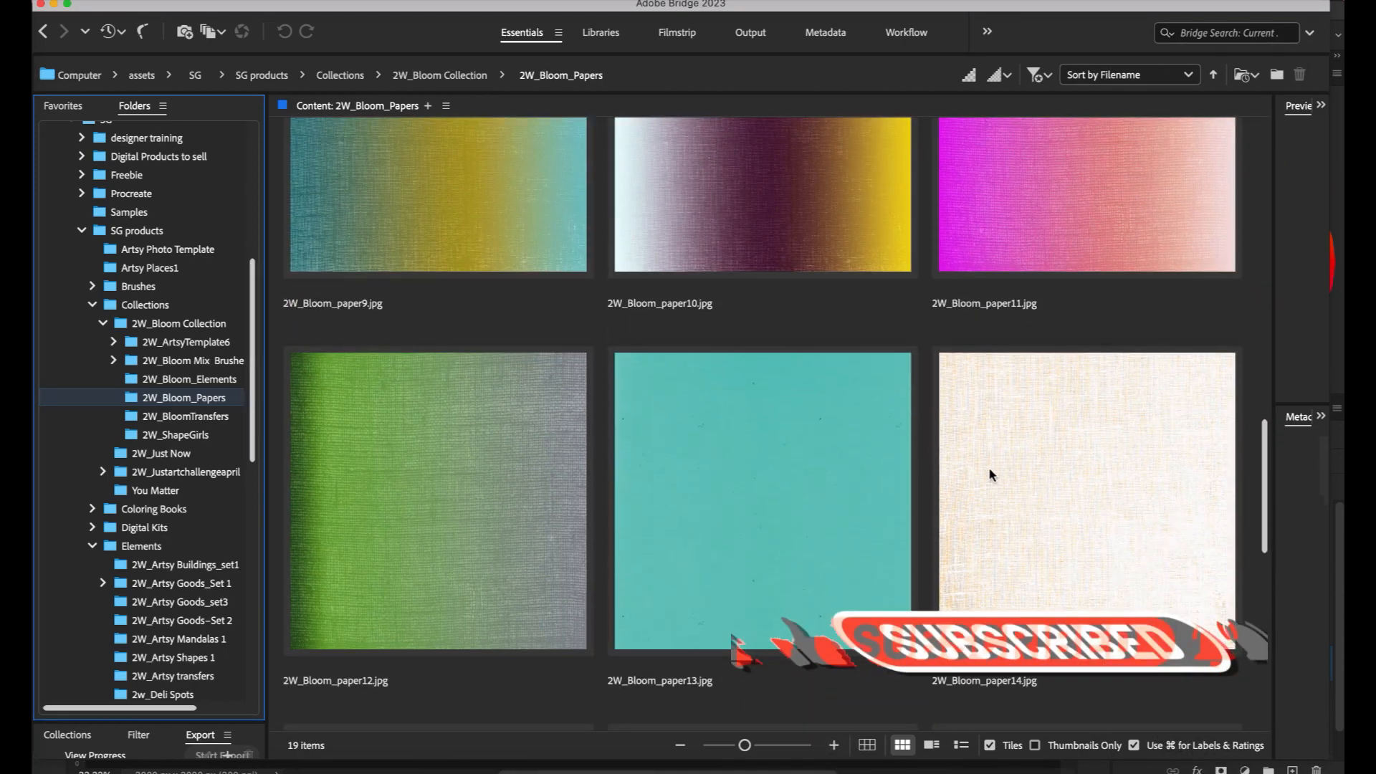